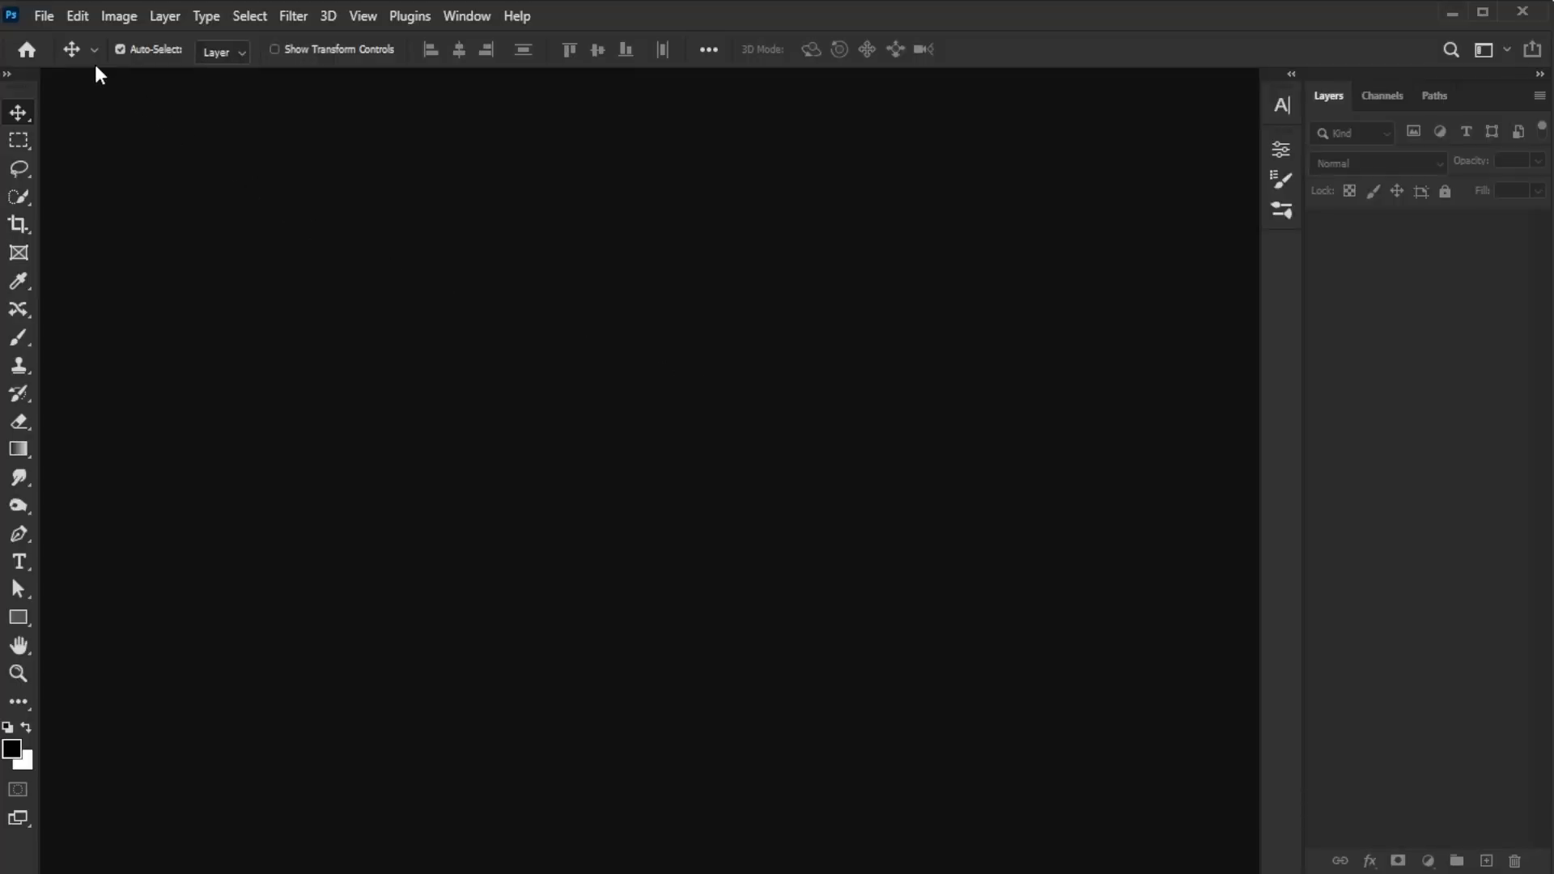
# Create a new 1920×1080 document at 300 ppi named 'Transparency Effect'.
pyautogui.click(42, 14)
pyautogui.click(55, 35)
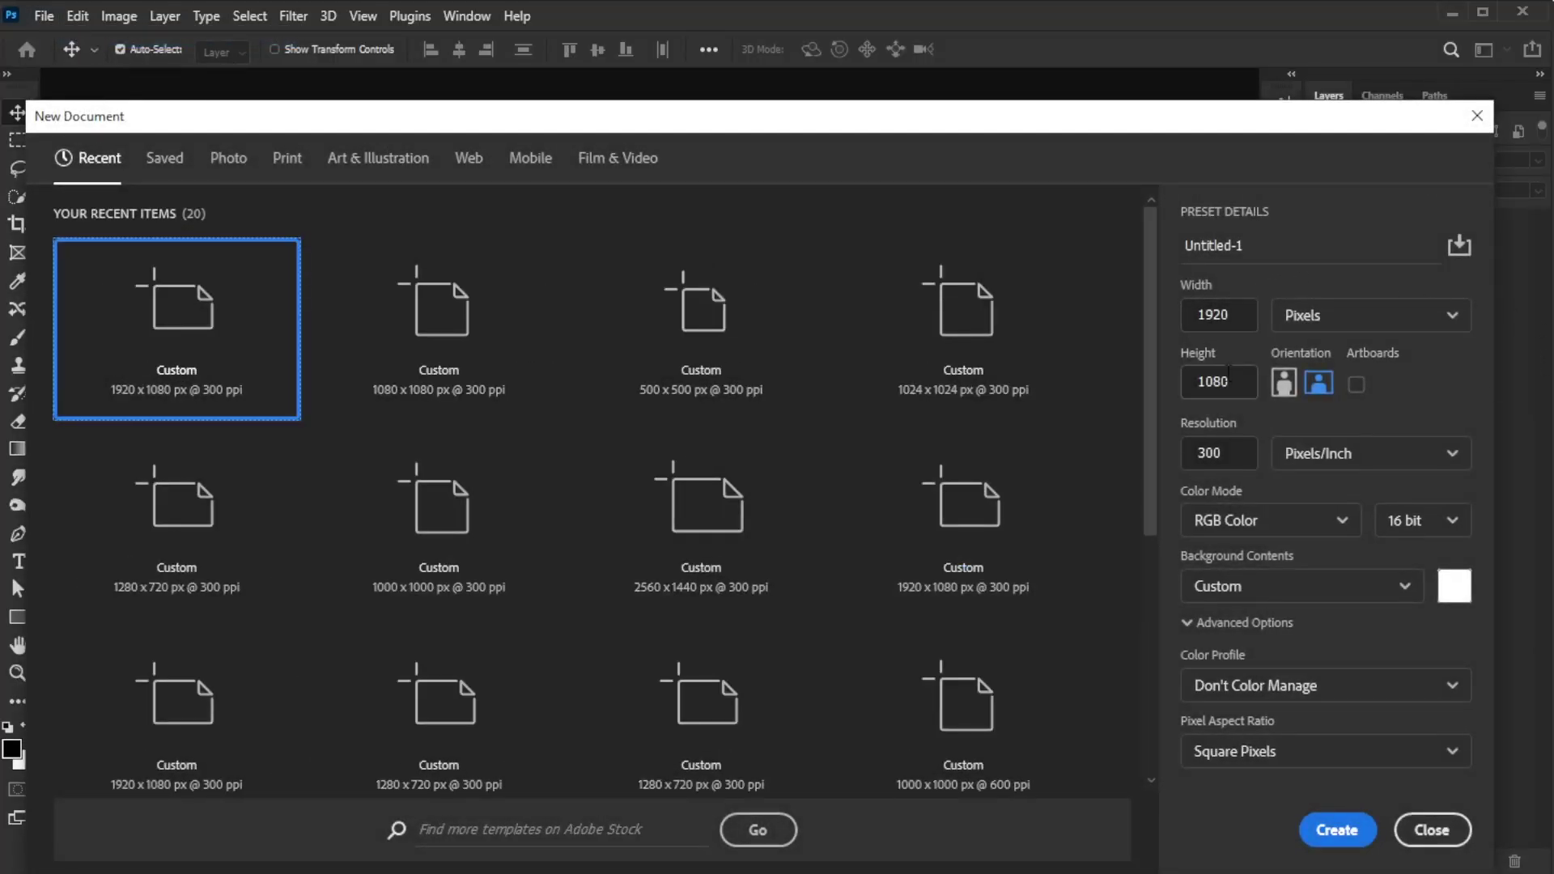
pyautogui.doubleClick(1220, 447)
pyautogui.write('150')
pyautogui.doubleClick(1236, 455)
pyautogui.write('300')
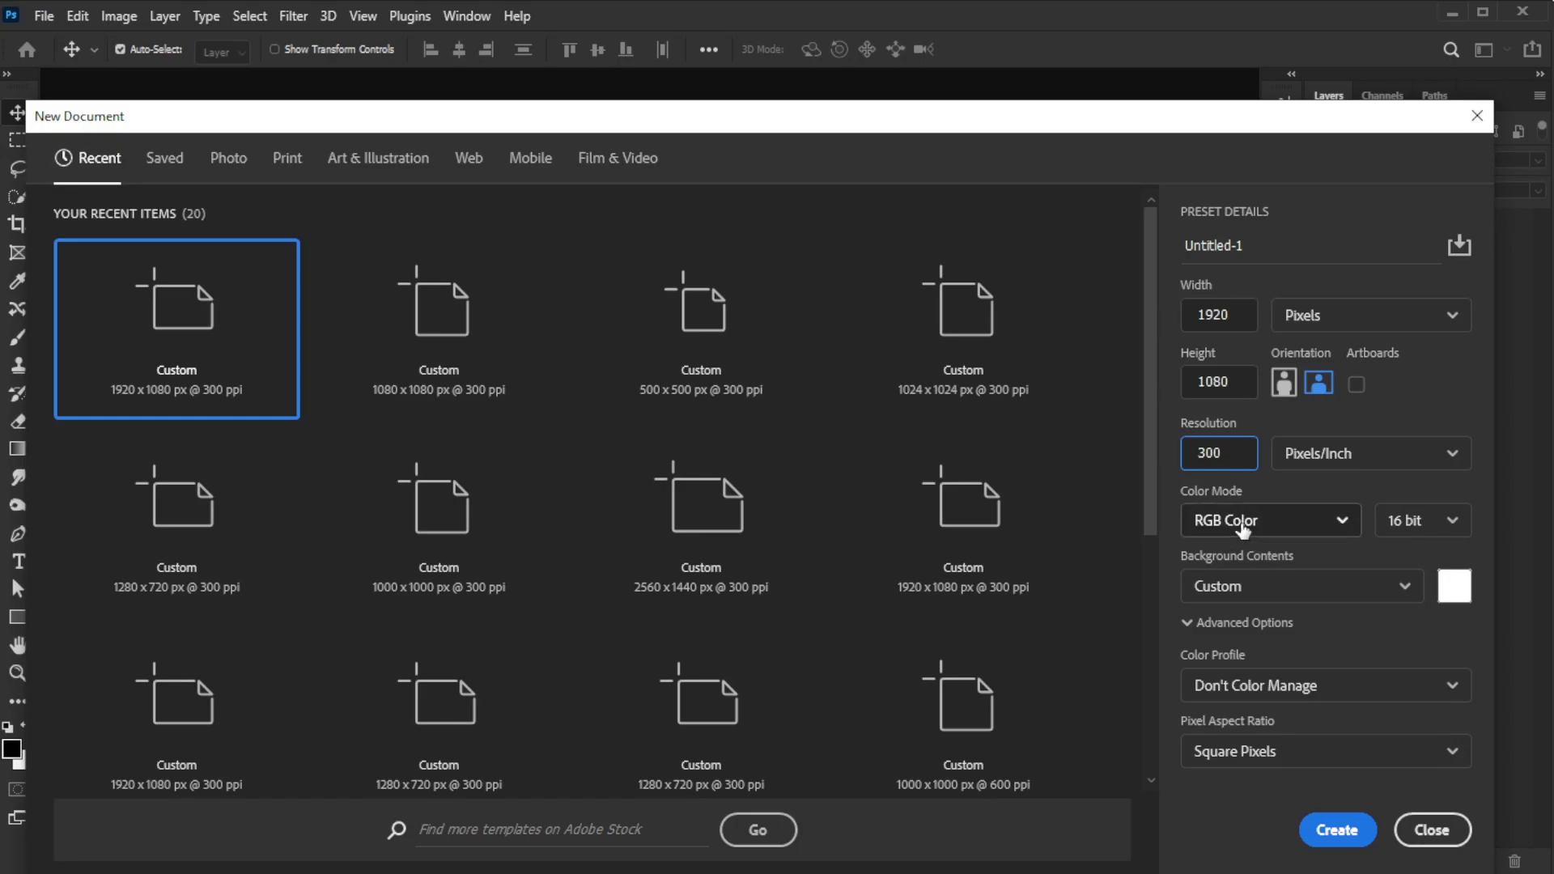
pyautogui.moveTo(1251, 246); pyautogui.dragTo(1133, 247)
pyautogui.write('Transparency Effect')
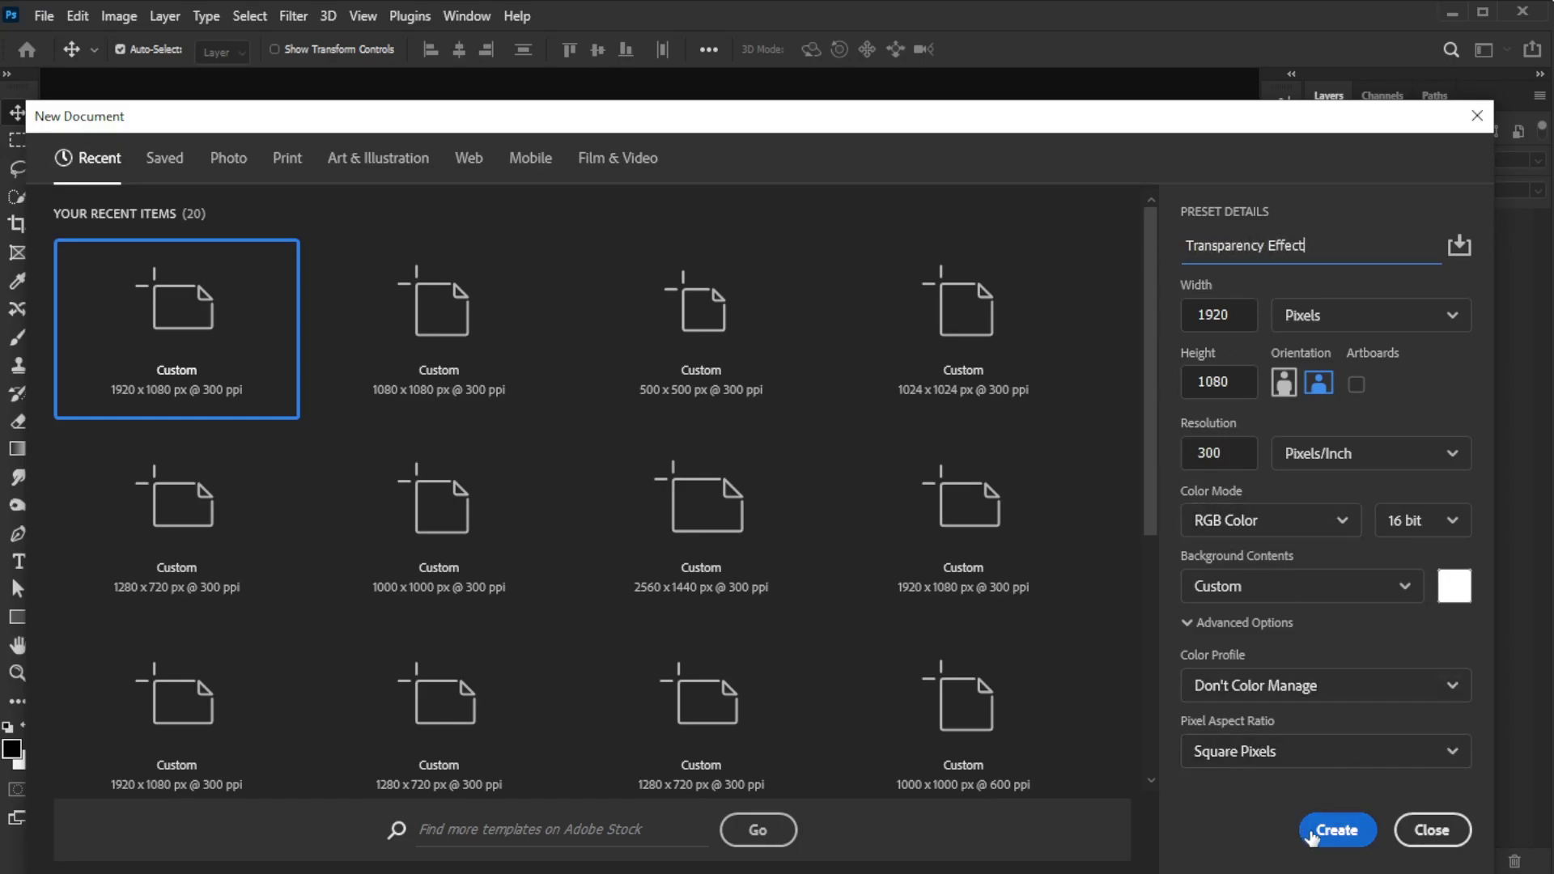
pyautogui.click(1313, 829)
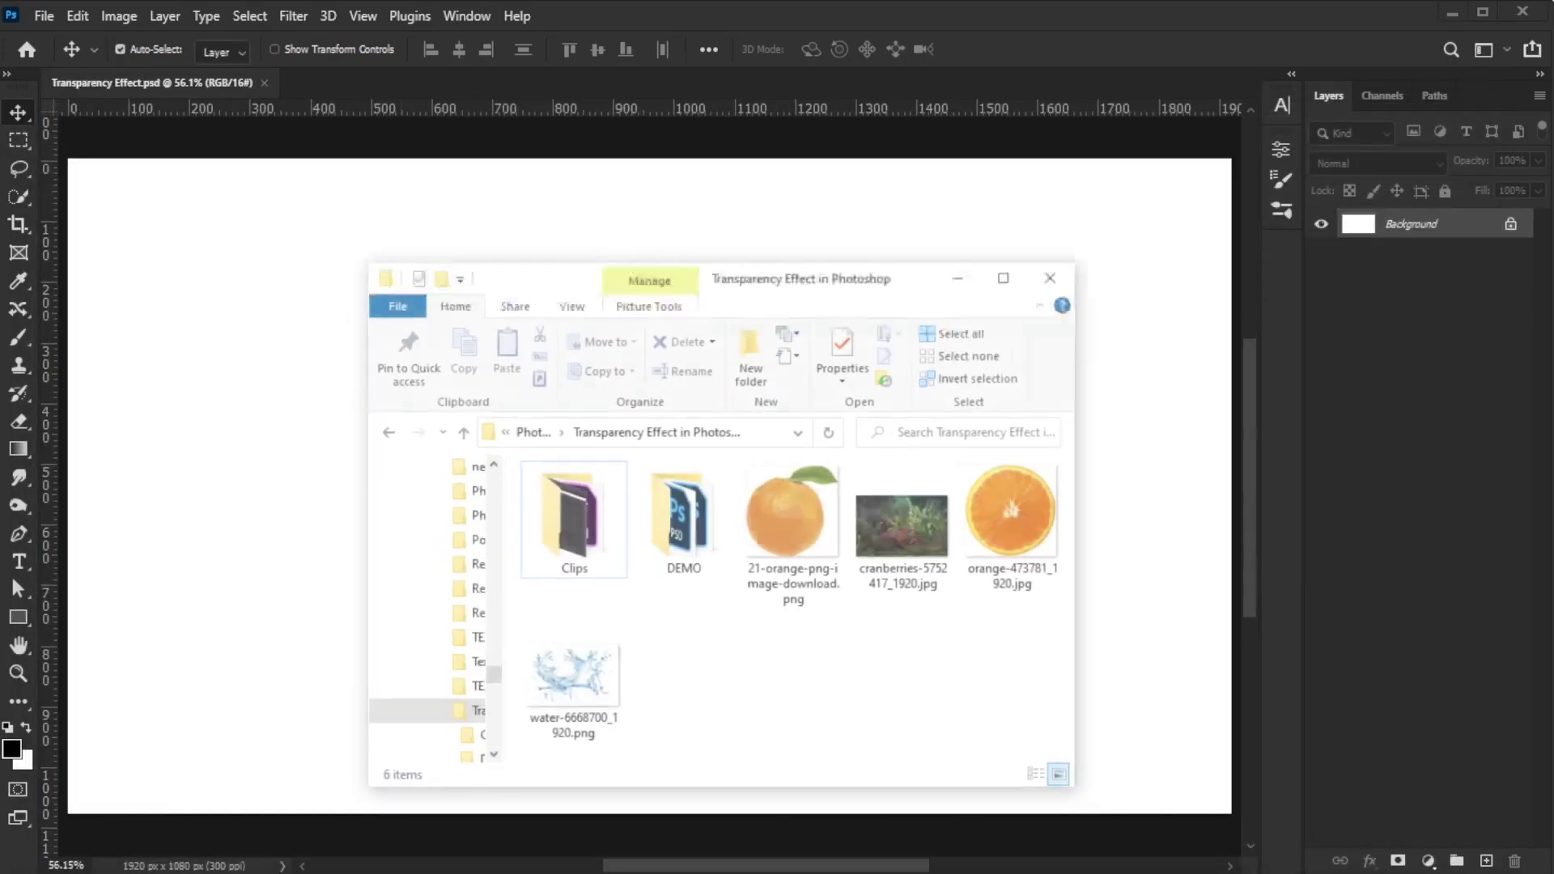
# Place the cranberries photo and enlarge it to fill the canvas width.
pyautogui.moveTo(947, 494); pyautogui.dragTo(364, 527)
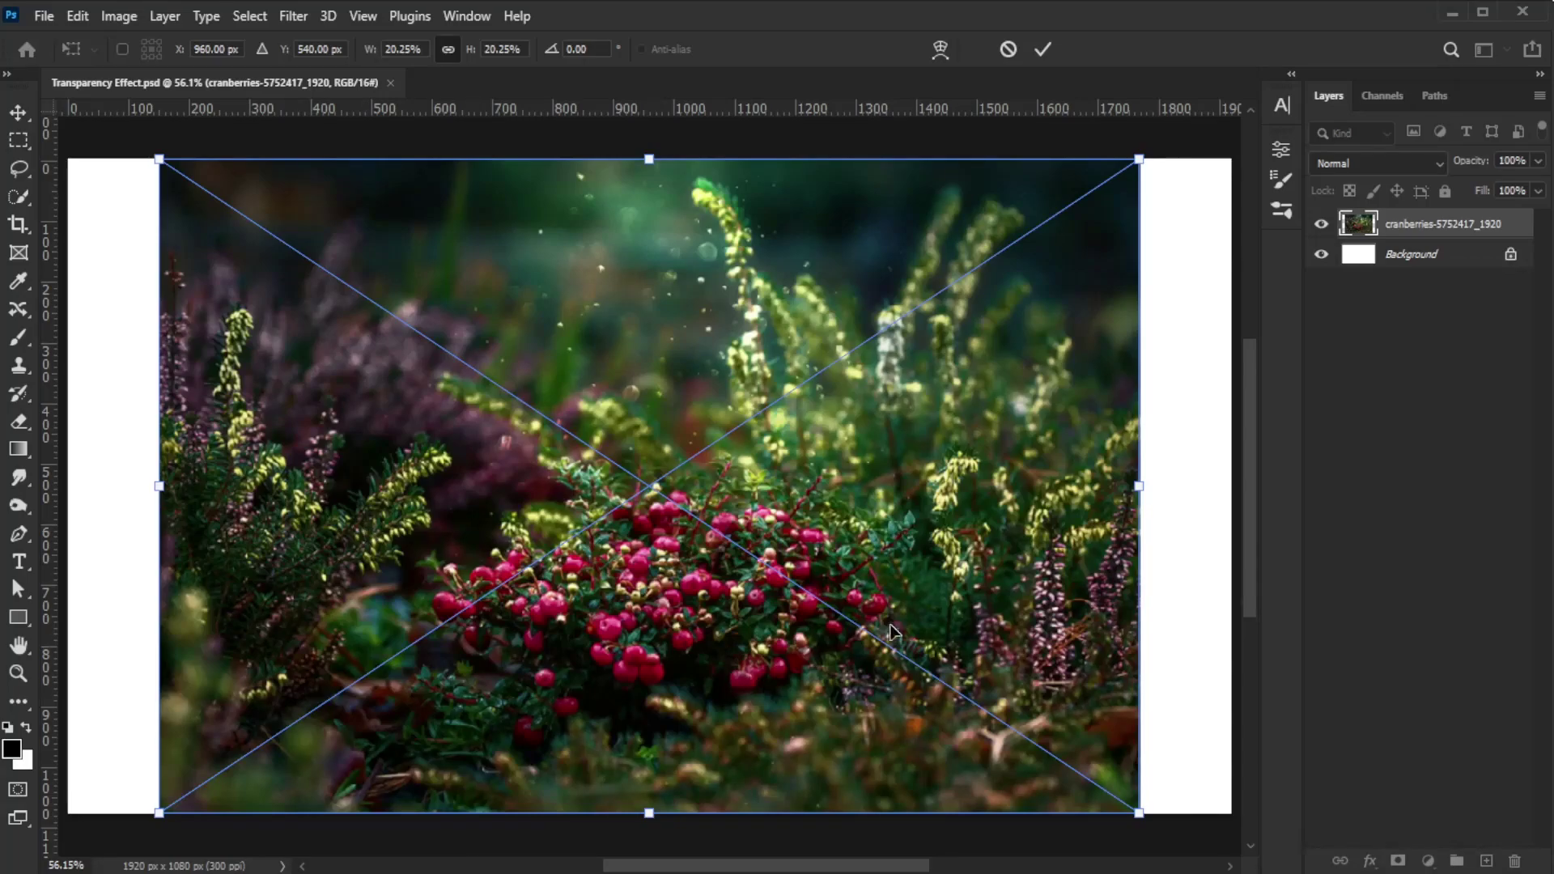
pyautogui.moveTo(1139, 485); pyautogui.dragTo(1232, 486)
pyautogui.click(1044, 50)
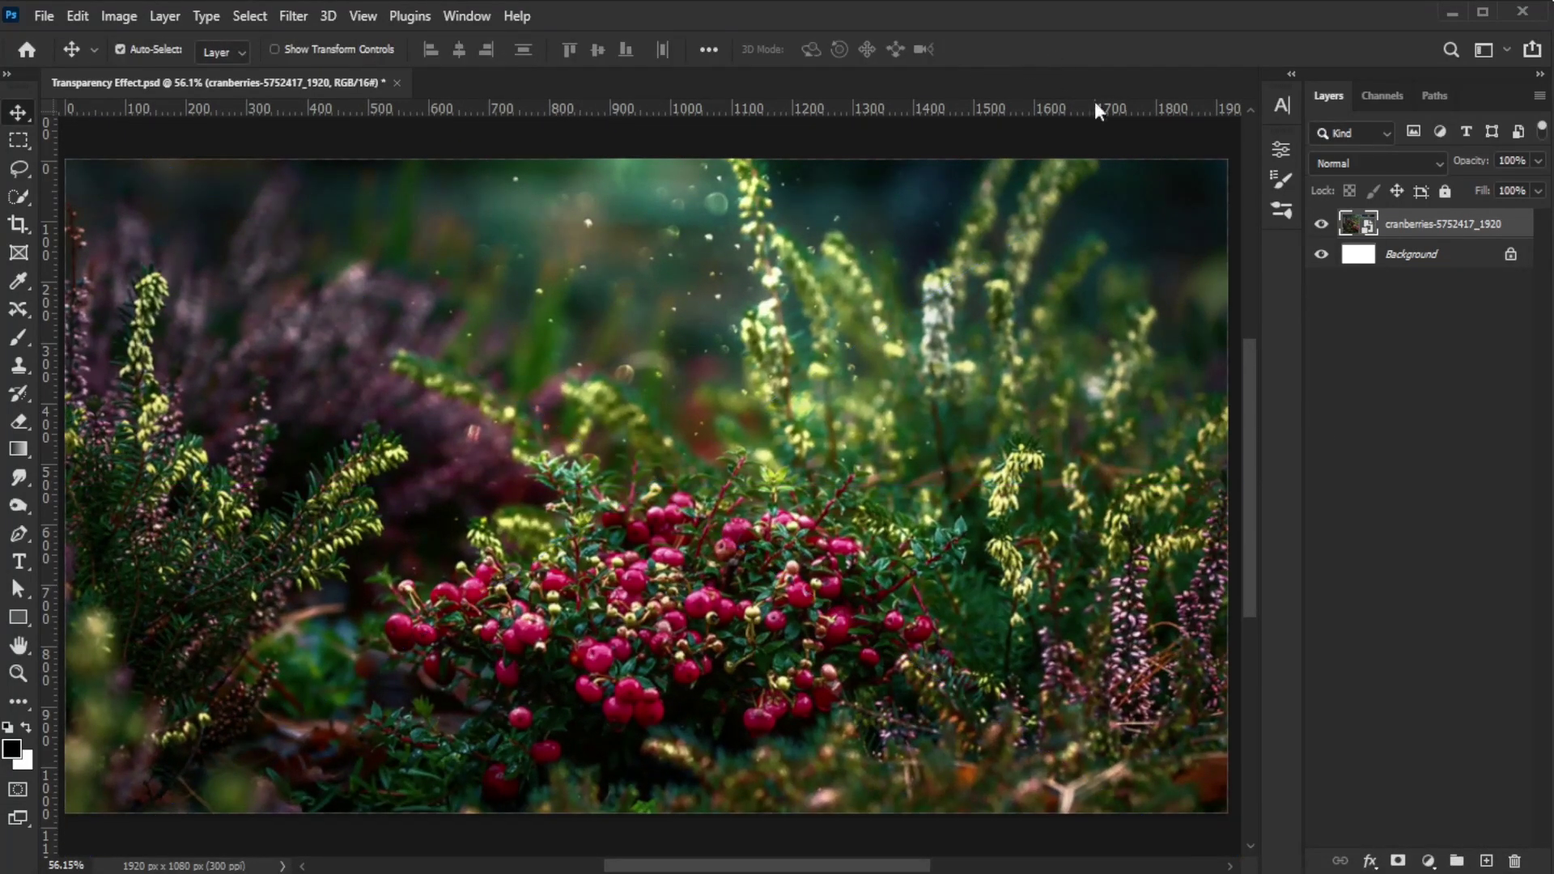
# Delete the white Background layer and rename the photo layer BG.
pyautogui.click(1510, 254)
pyautogui.press('Delete')
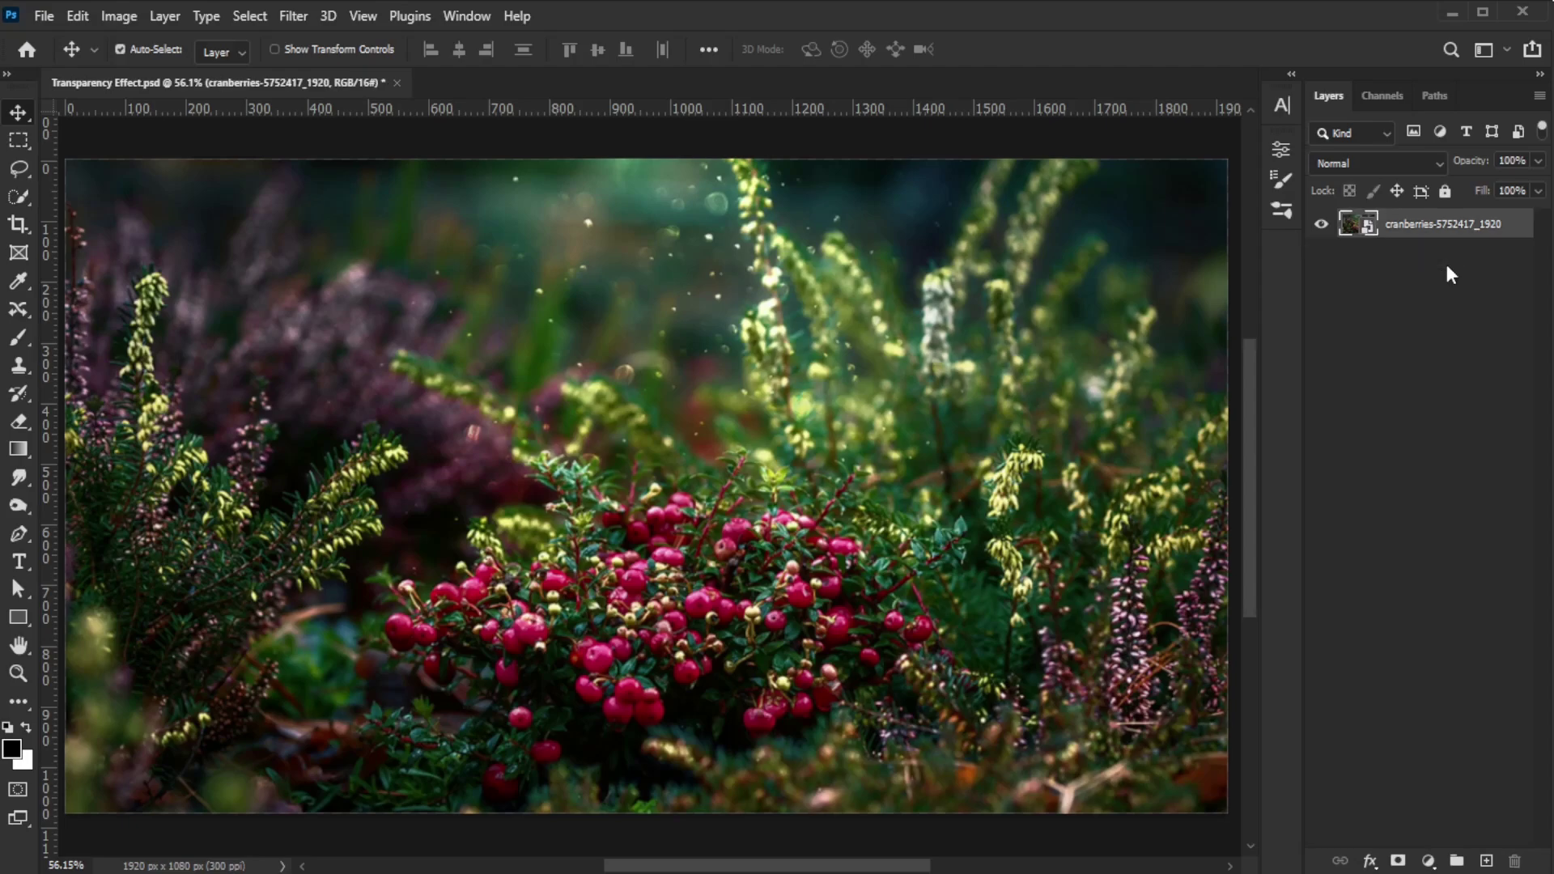
pyautogui.doubleClick(1422, 222)
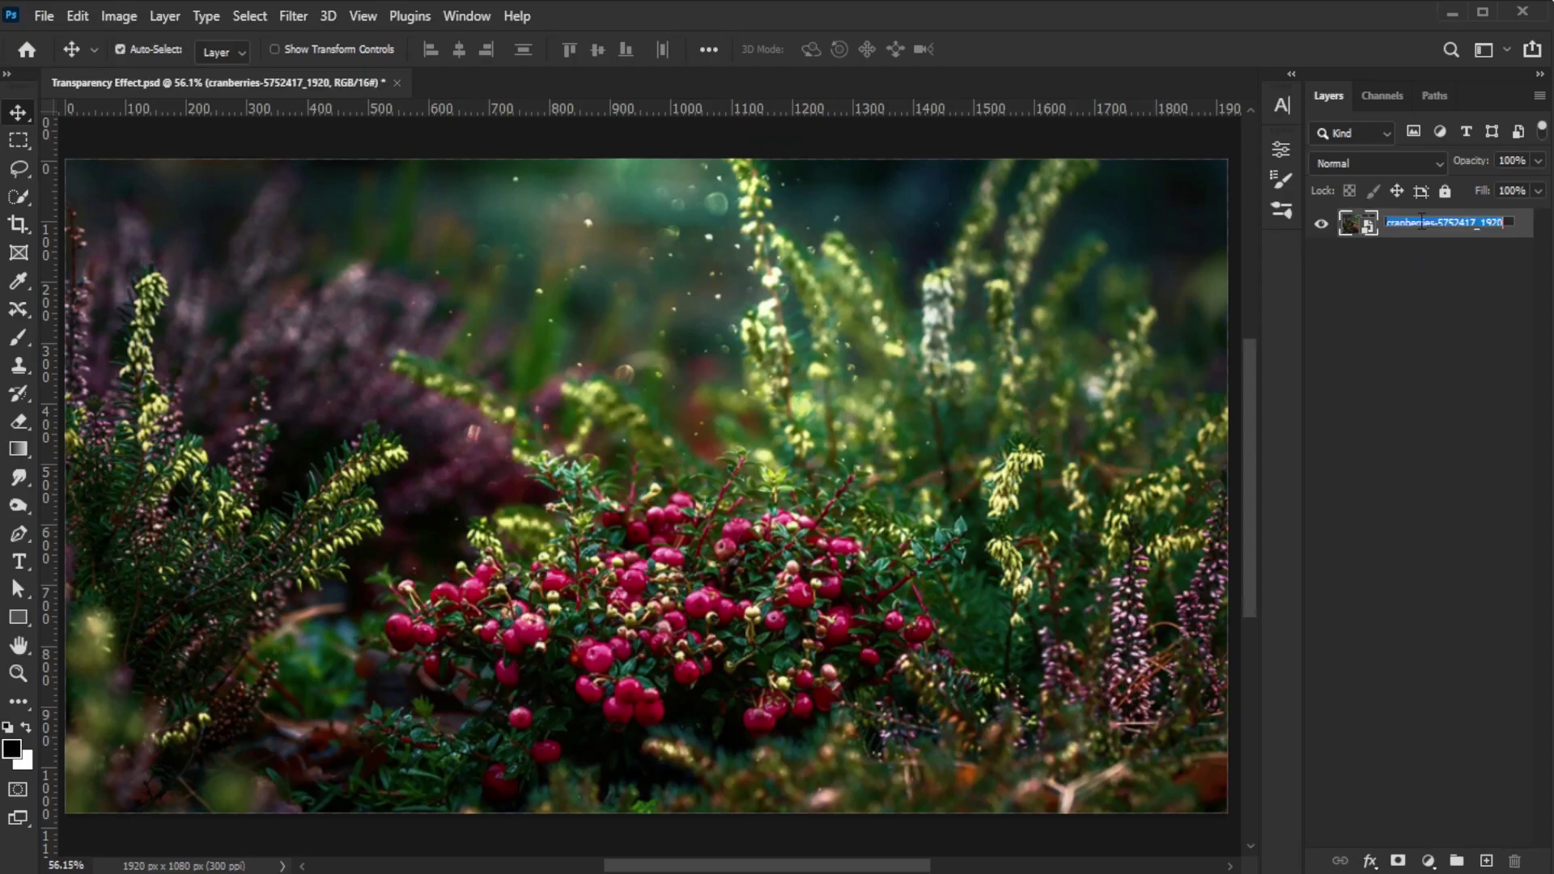
pyautogui.write('BG')
pyautogui.press('Return')
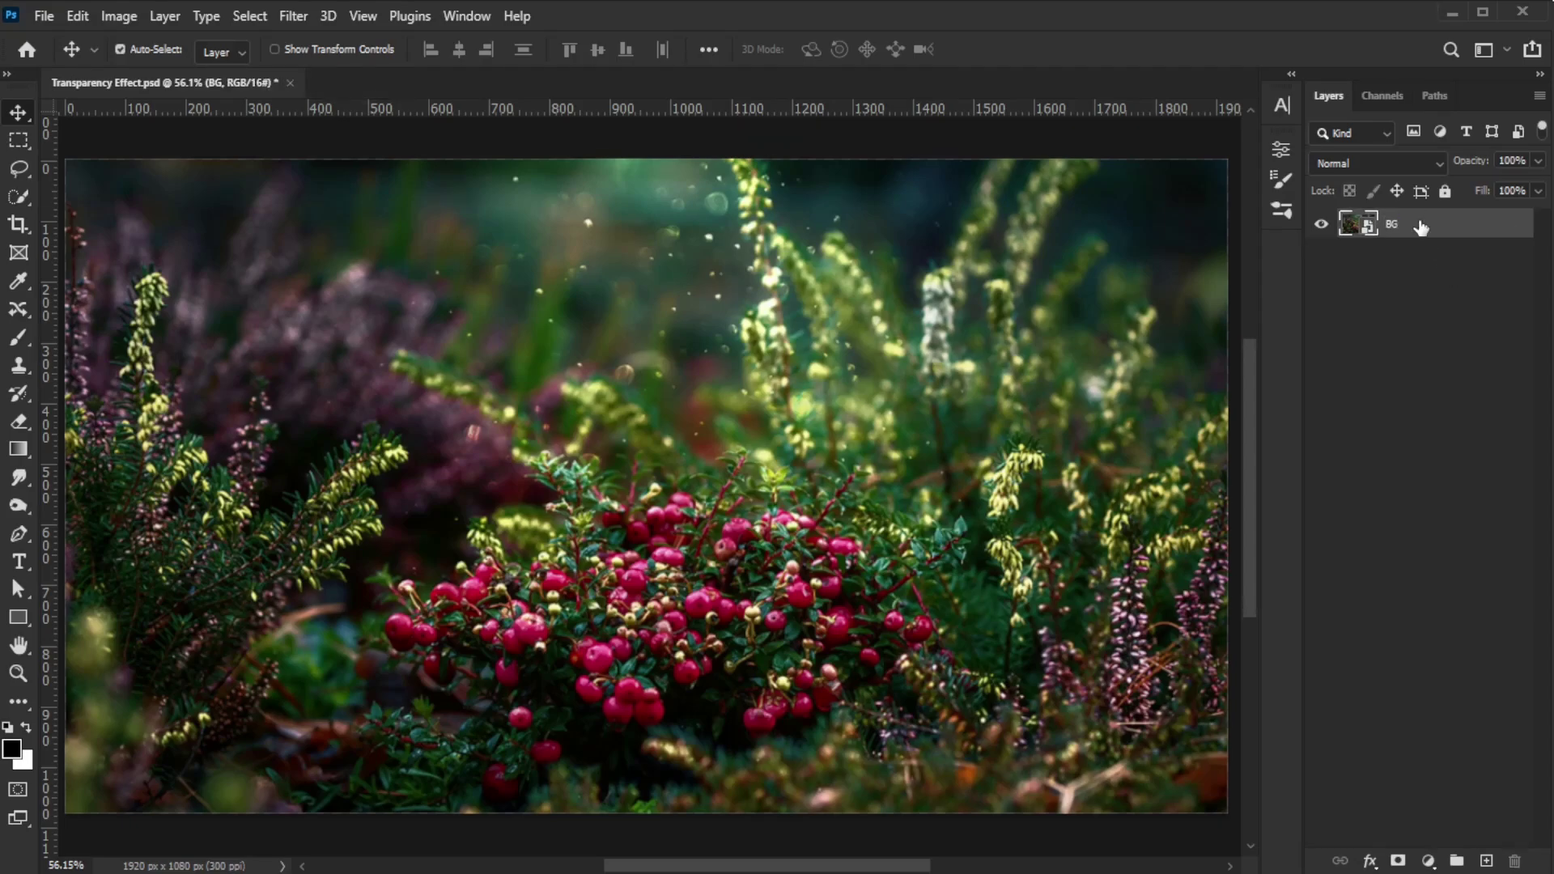
# Apply a 25 px Gaussian Blur to the BG photo.
pyautogui.click(290, 16)
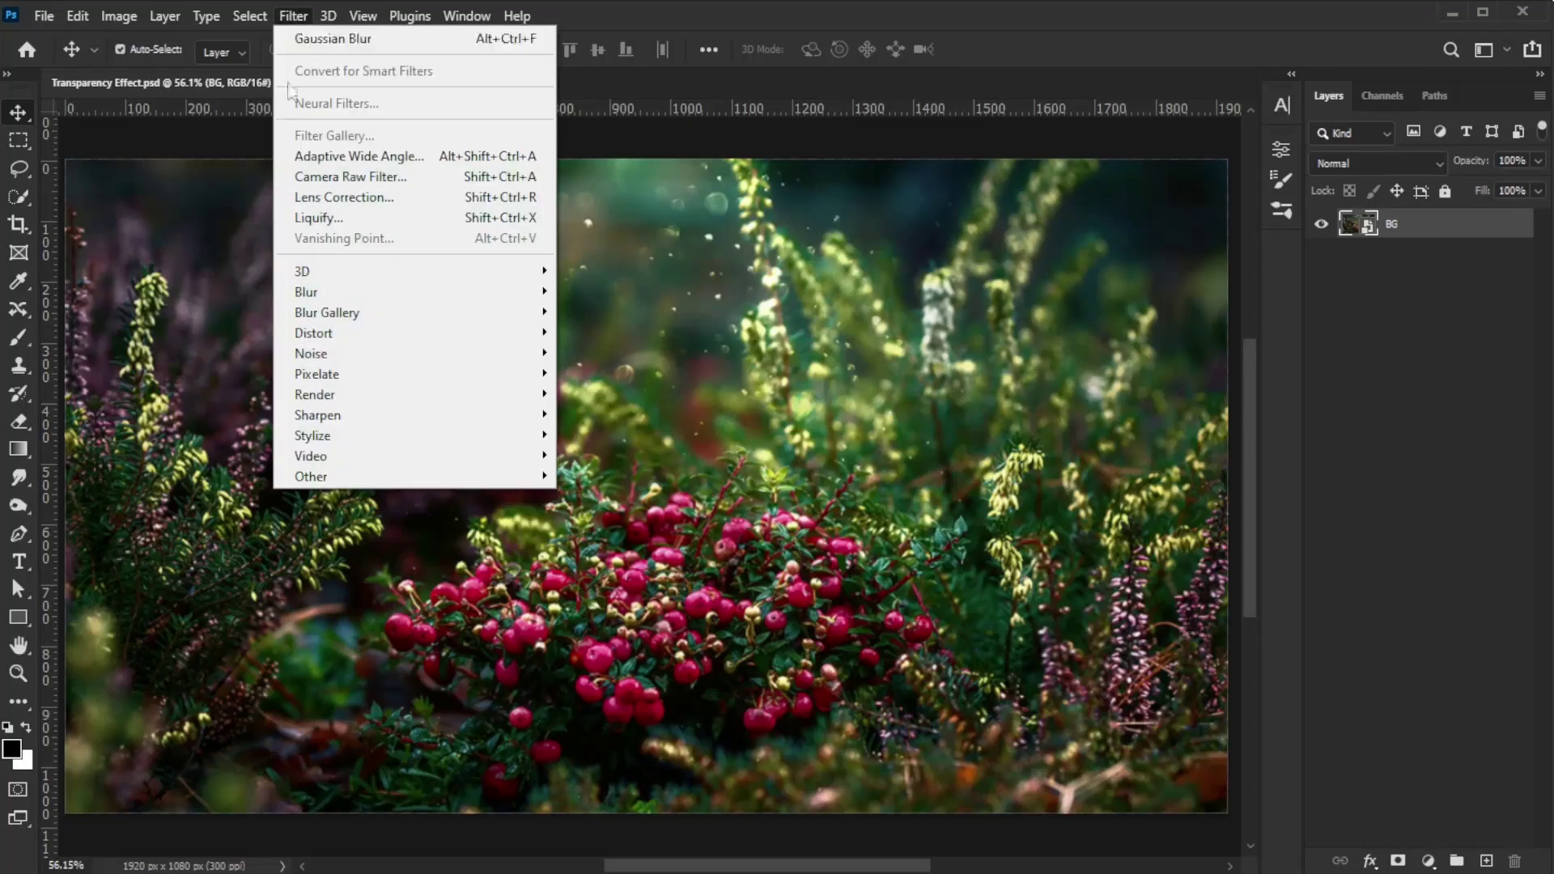
pyautogui.moveTo(338, 295)
pyautogui.click(603, 373)
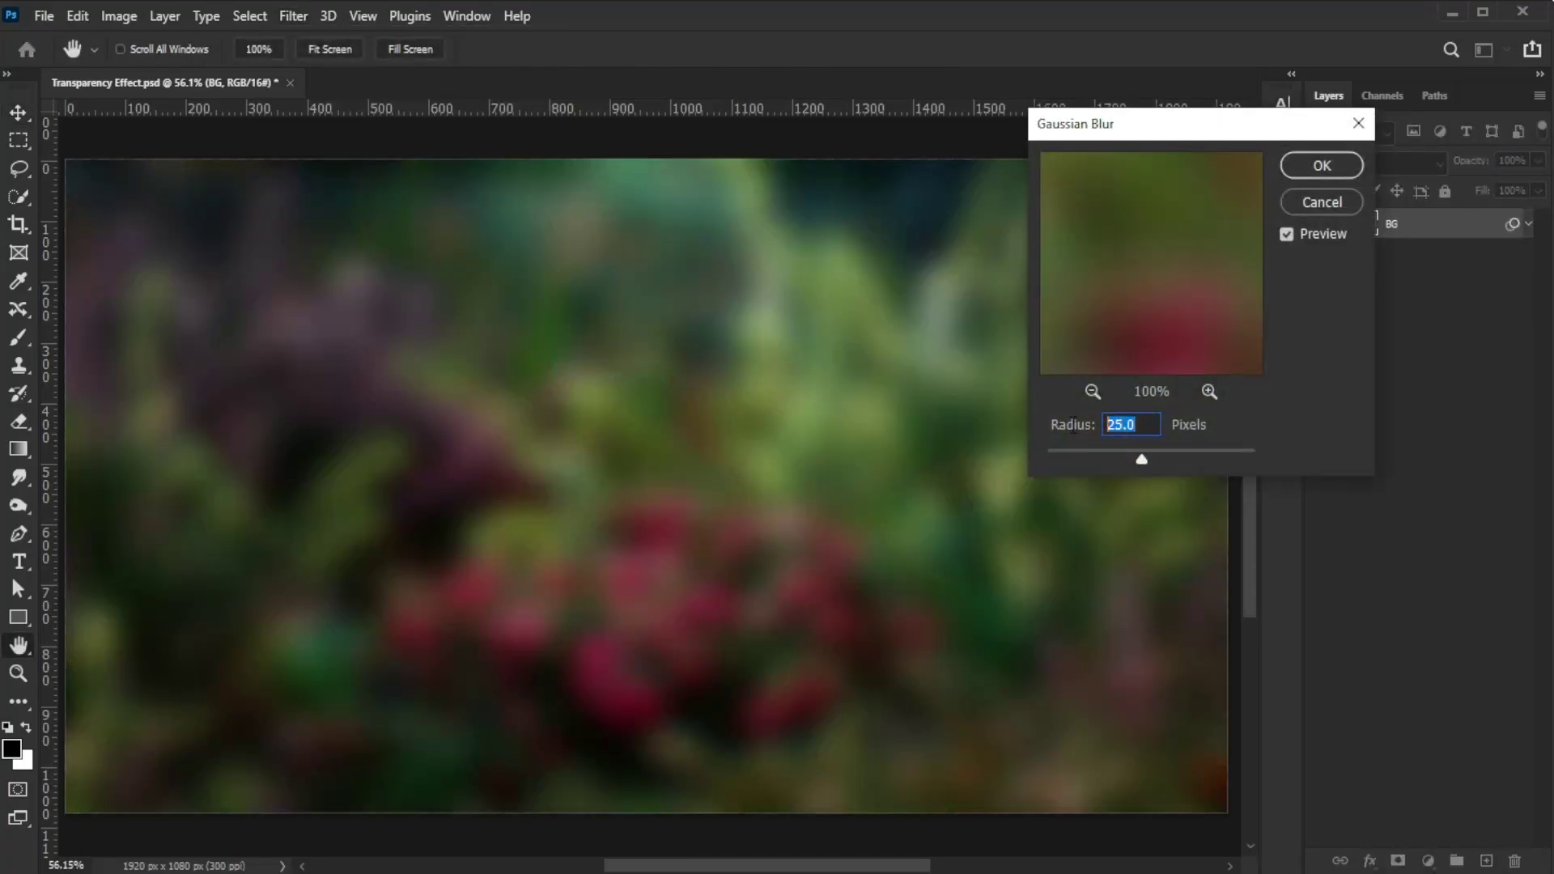
pyautogui.click(1314, 168)
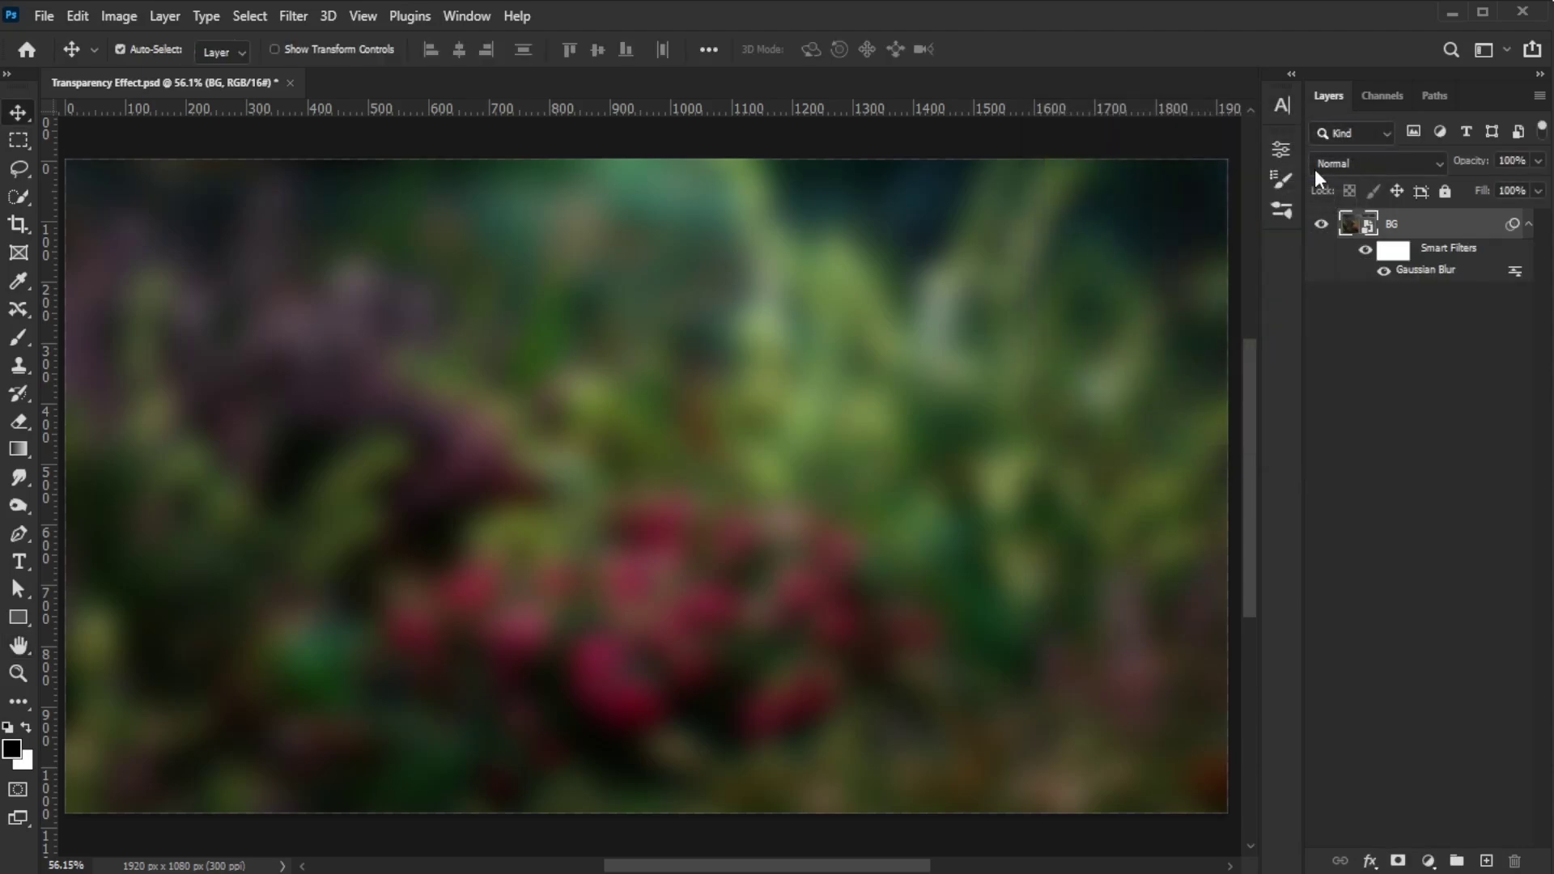
# Apply Levels with the Darker preset and Green channel midtones raised to 1.37.
pyautogui.click(119, 17)
pyautogui.moveTo(141, 73)
pyautogui.click(364, 91)
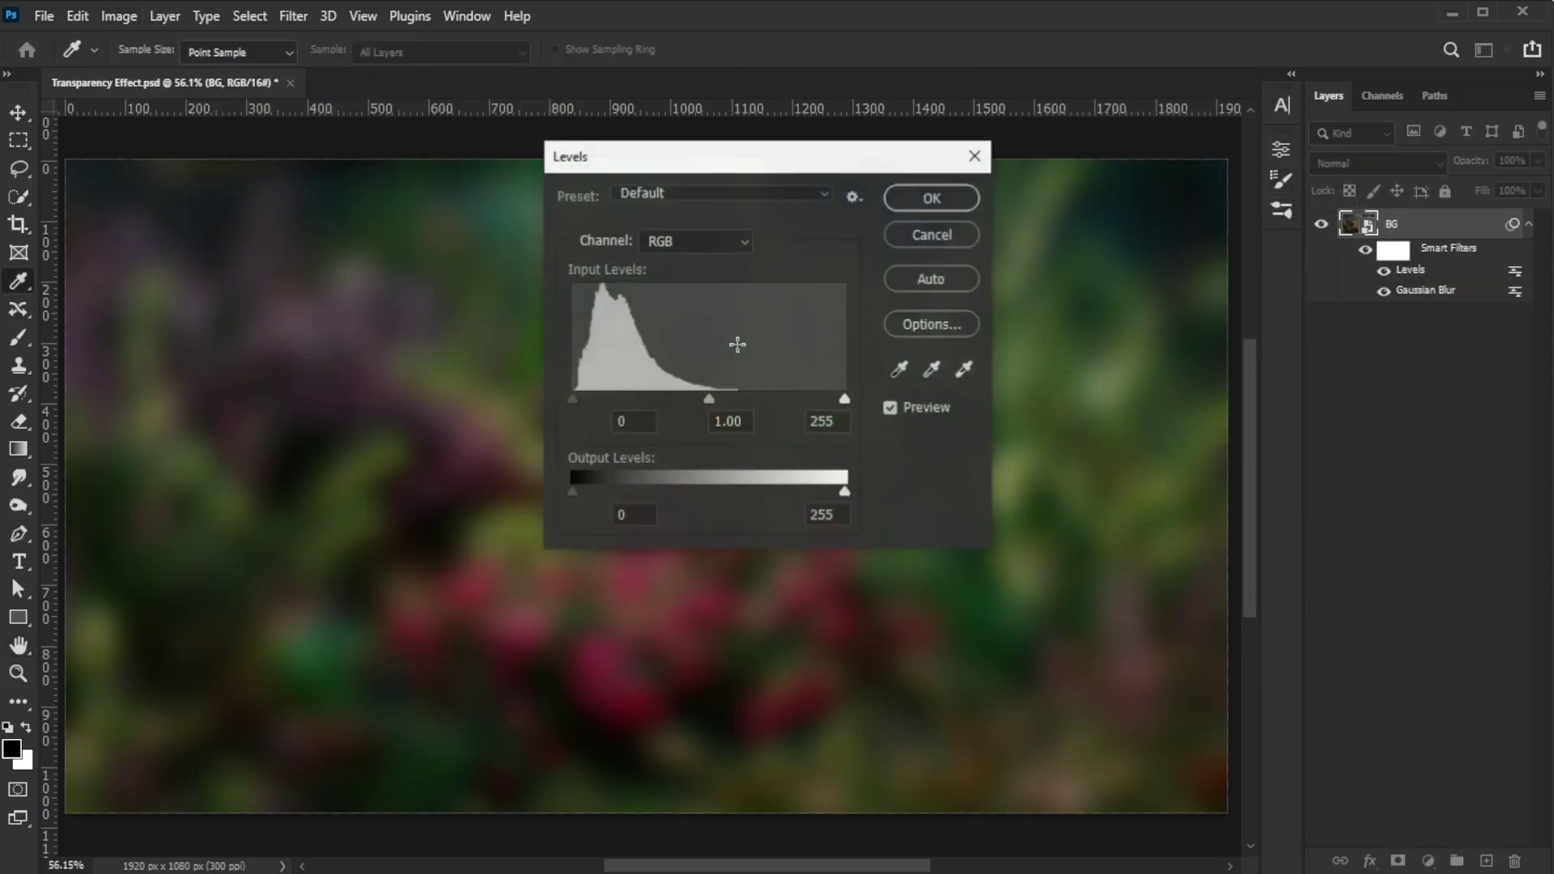
pyautogui.click(680, 200)
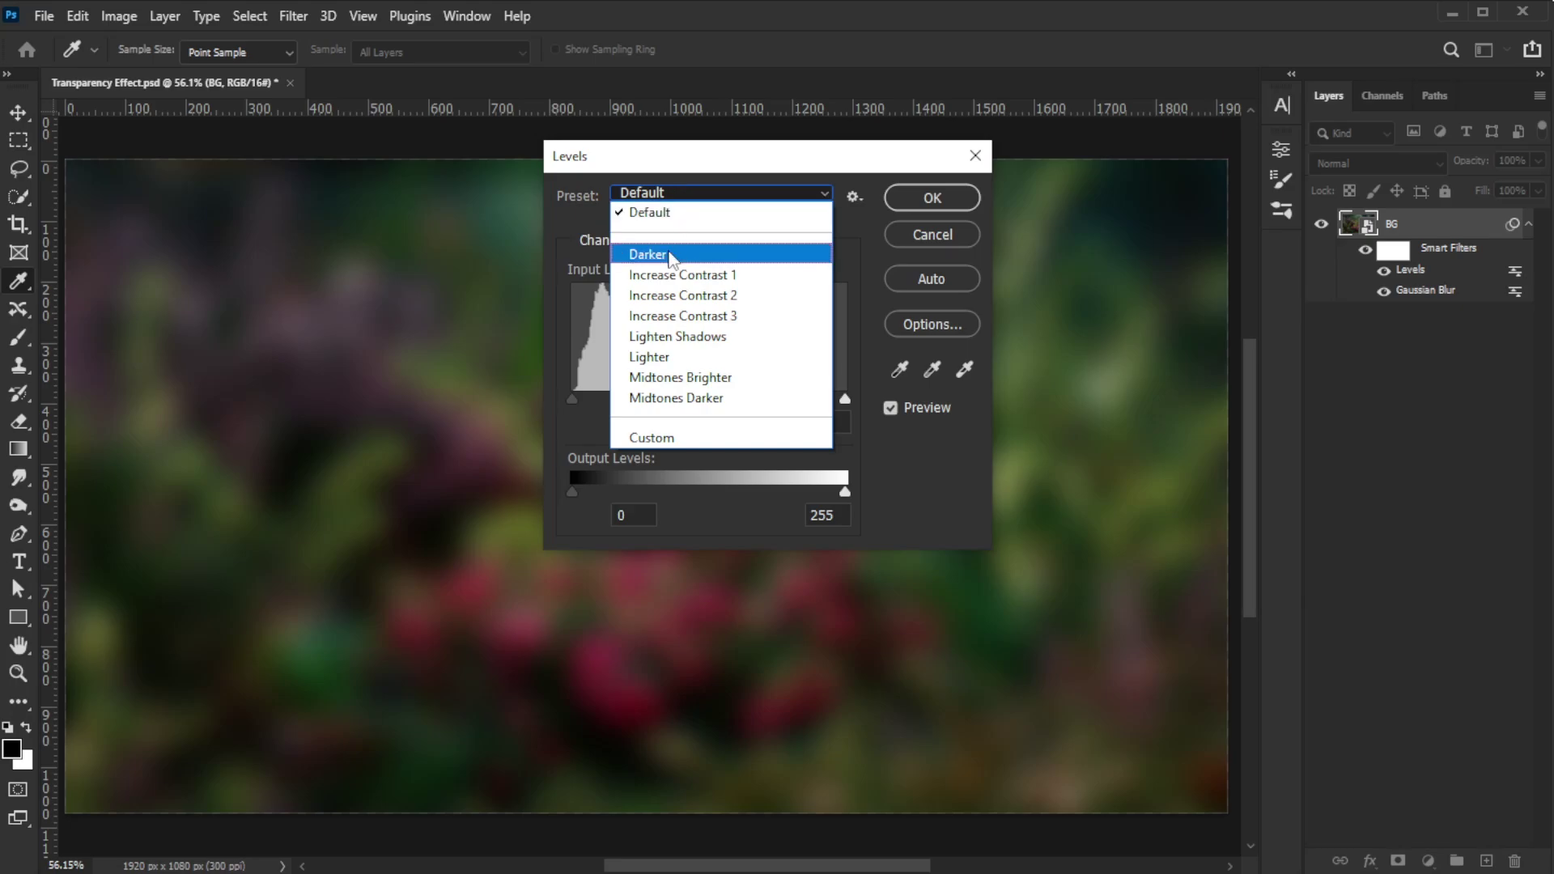
pyautogui.click(728, 251)
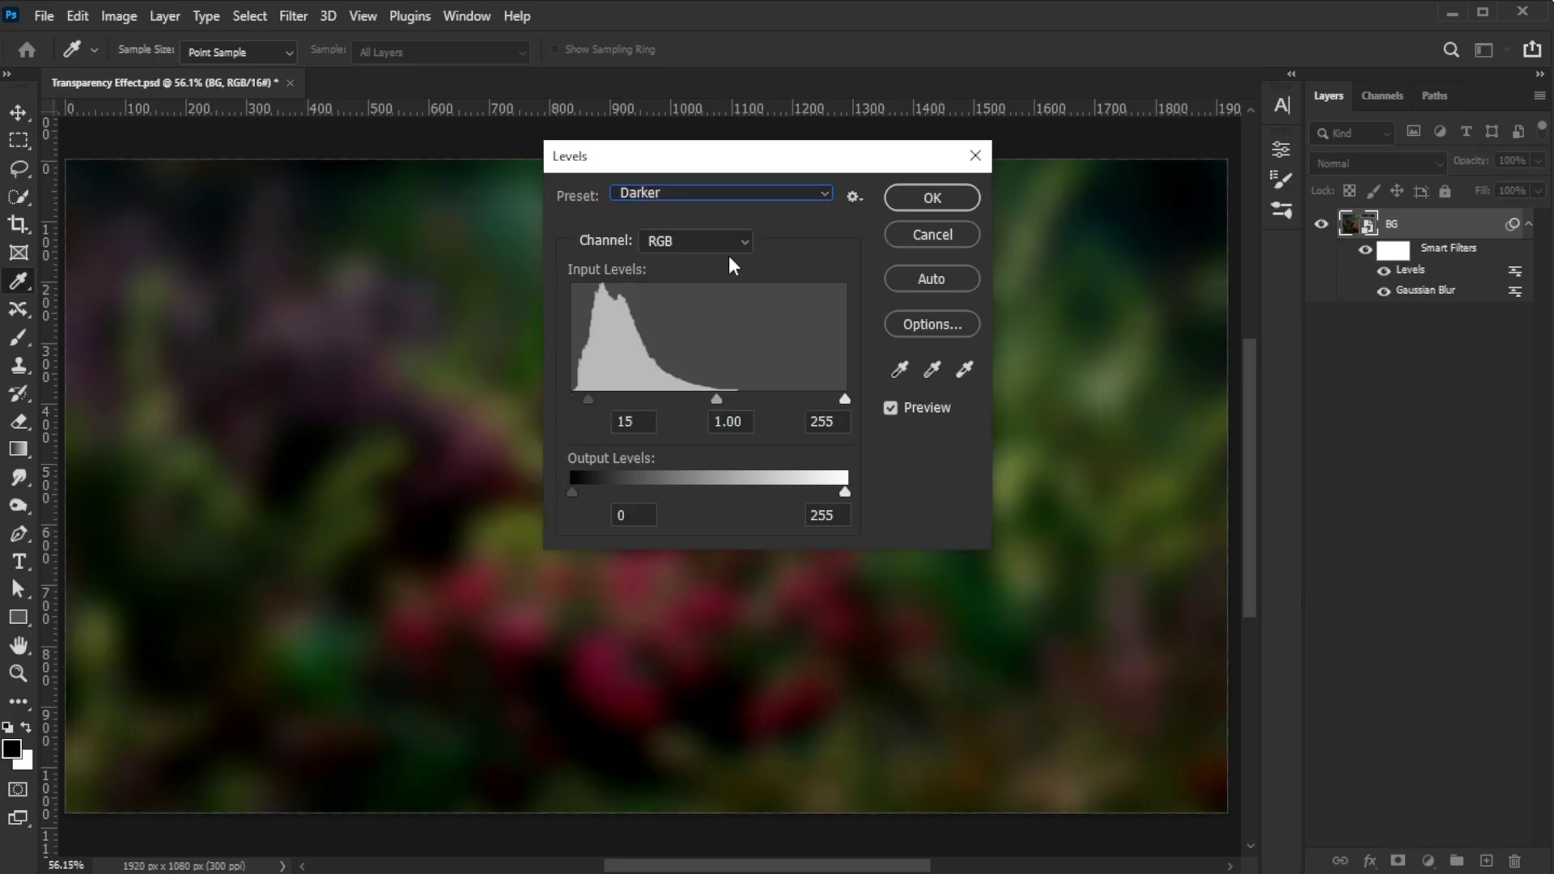
pyautogui.click(707, 243)
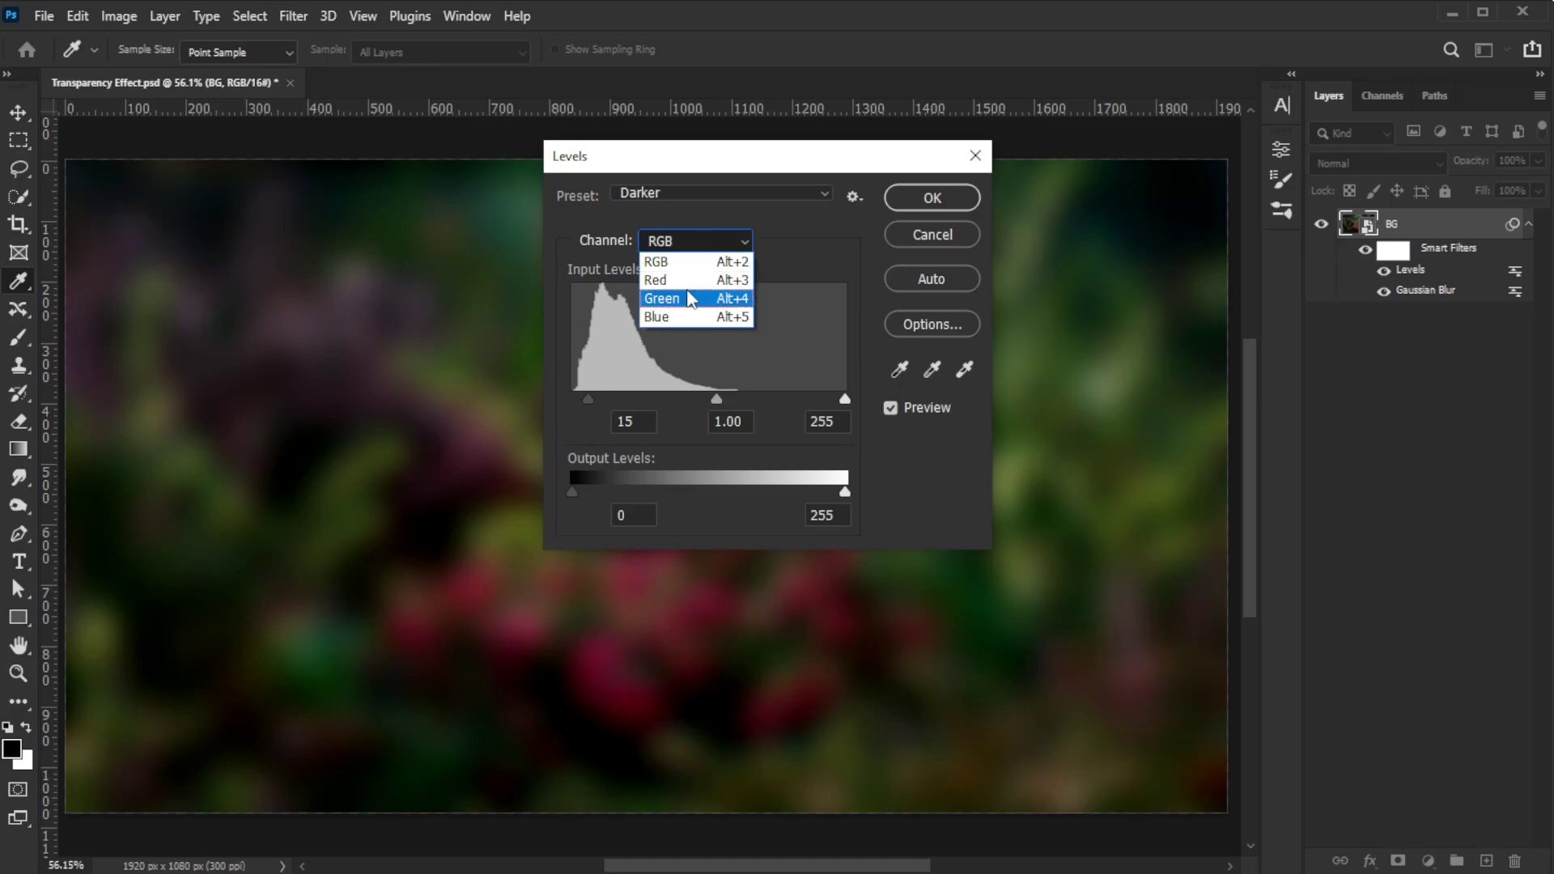
pyautogui.click(690, 299)
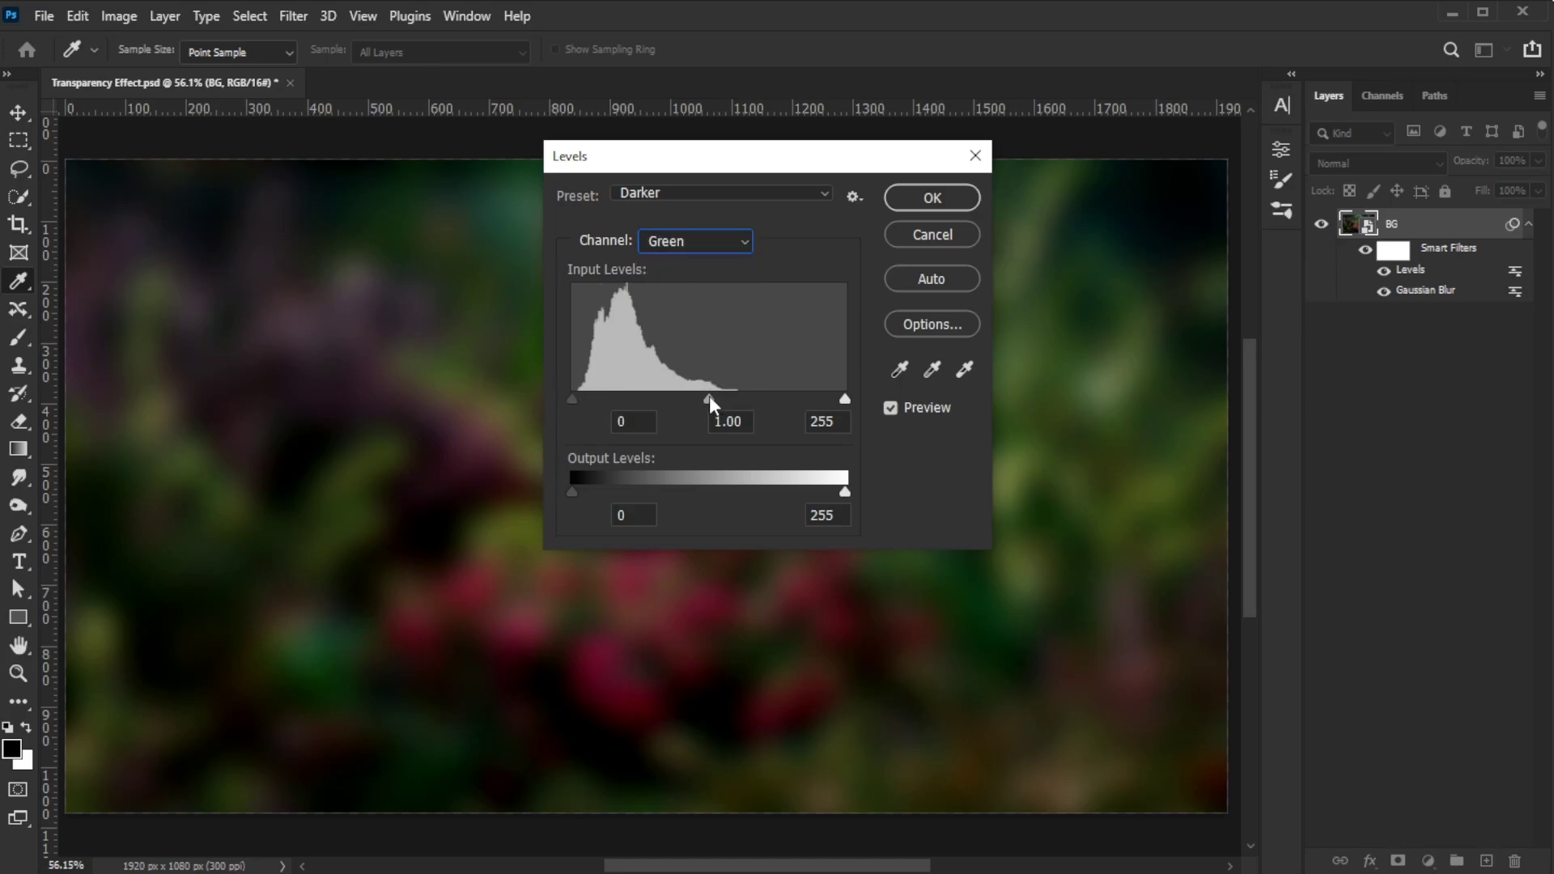
pyautogui.moveTo(709, 397); pyautogui.dragTo(677, 400)
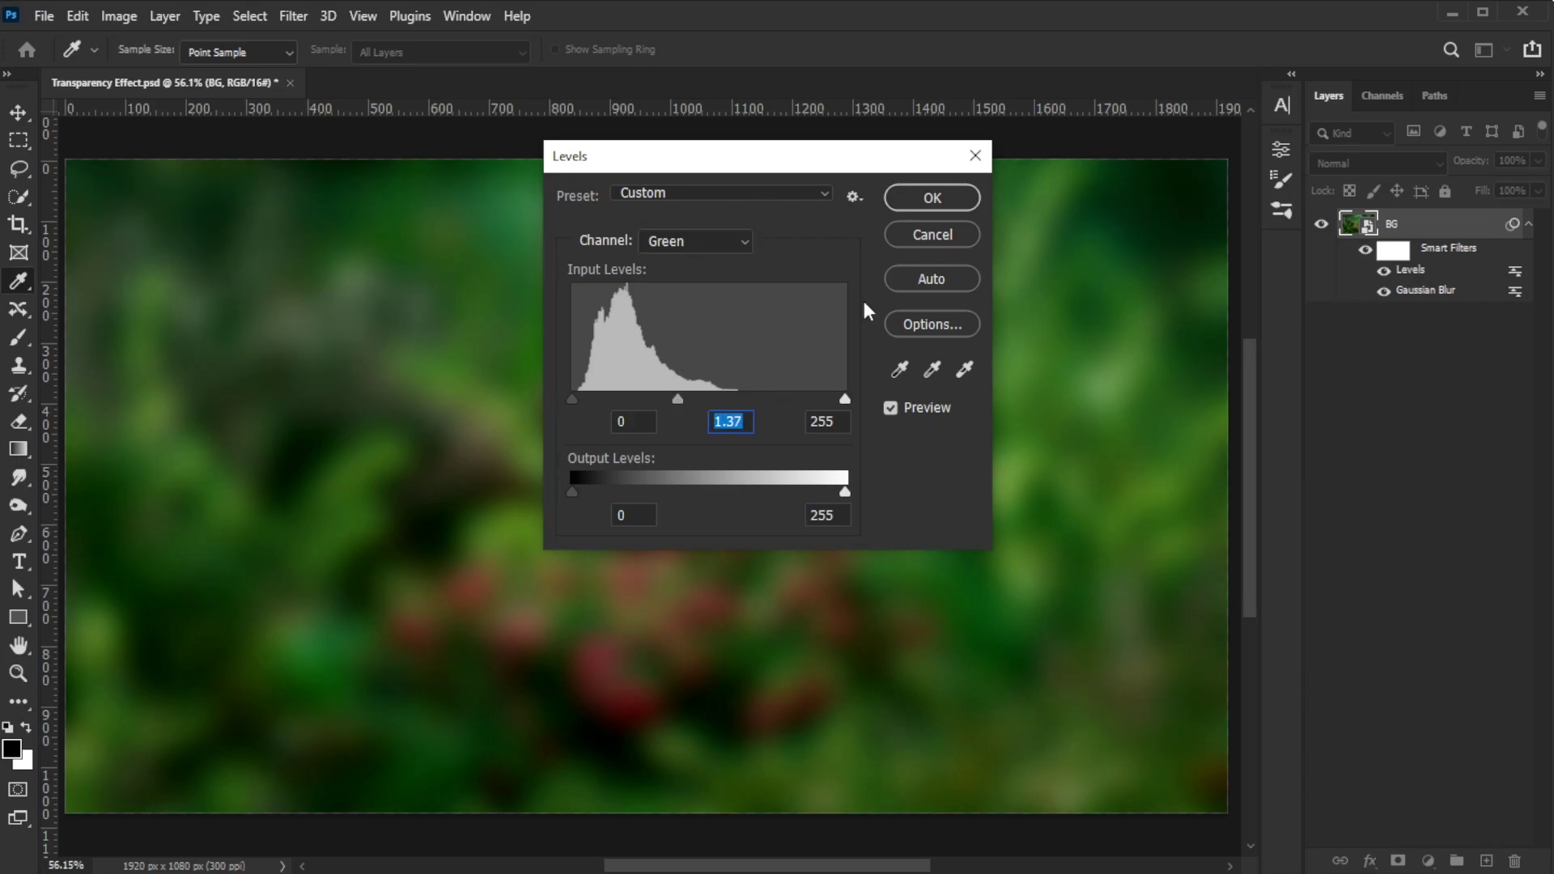
pyautogui.click(921, 201)
# Place the orange PNG, scale it down around its centre and nudge it slightly up.
pyautogui.click(1527, 225)
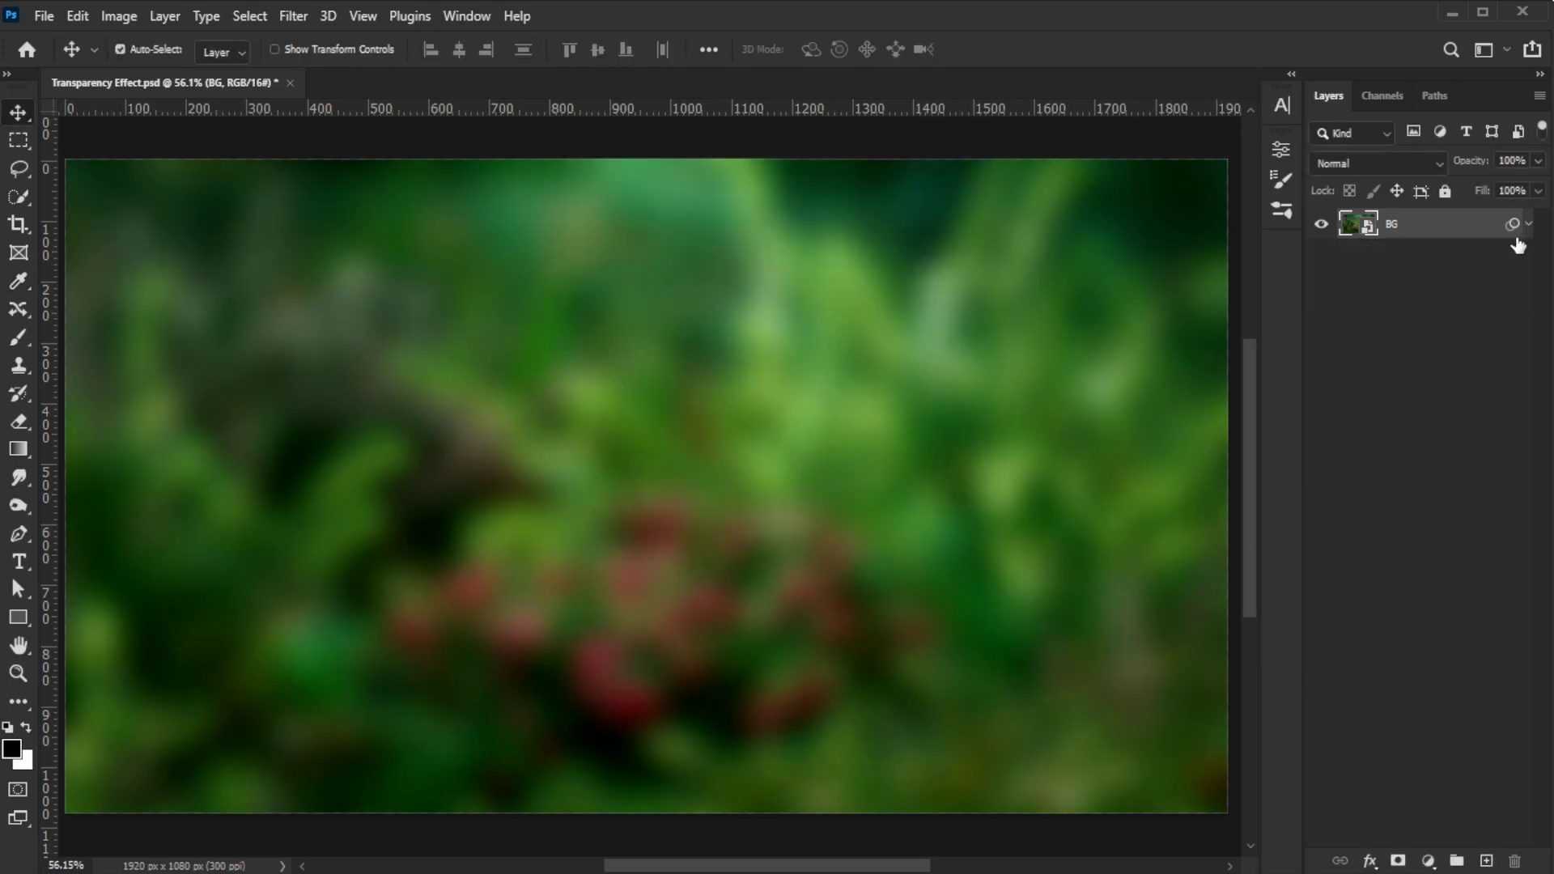
pyautogui.hotkey('alt', 'Tab')
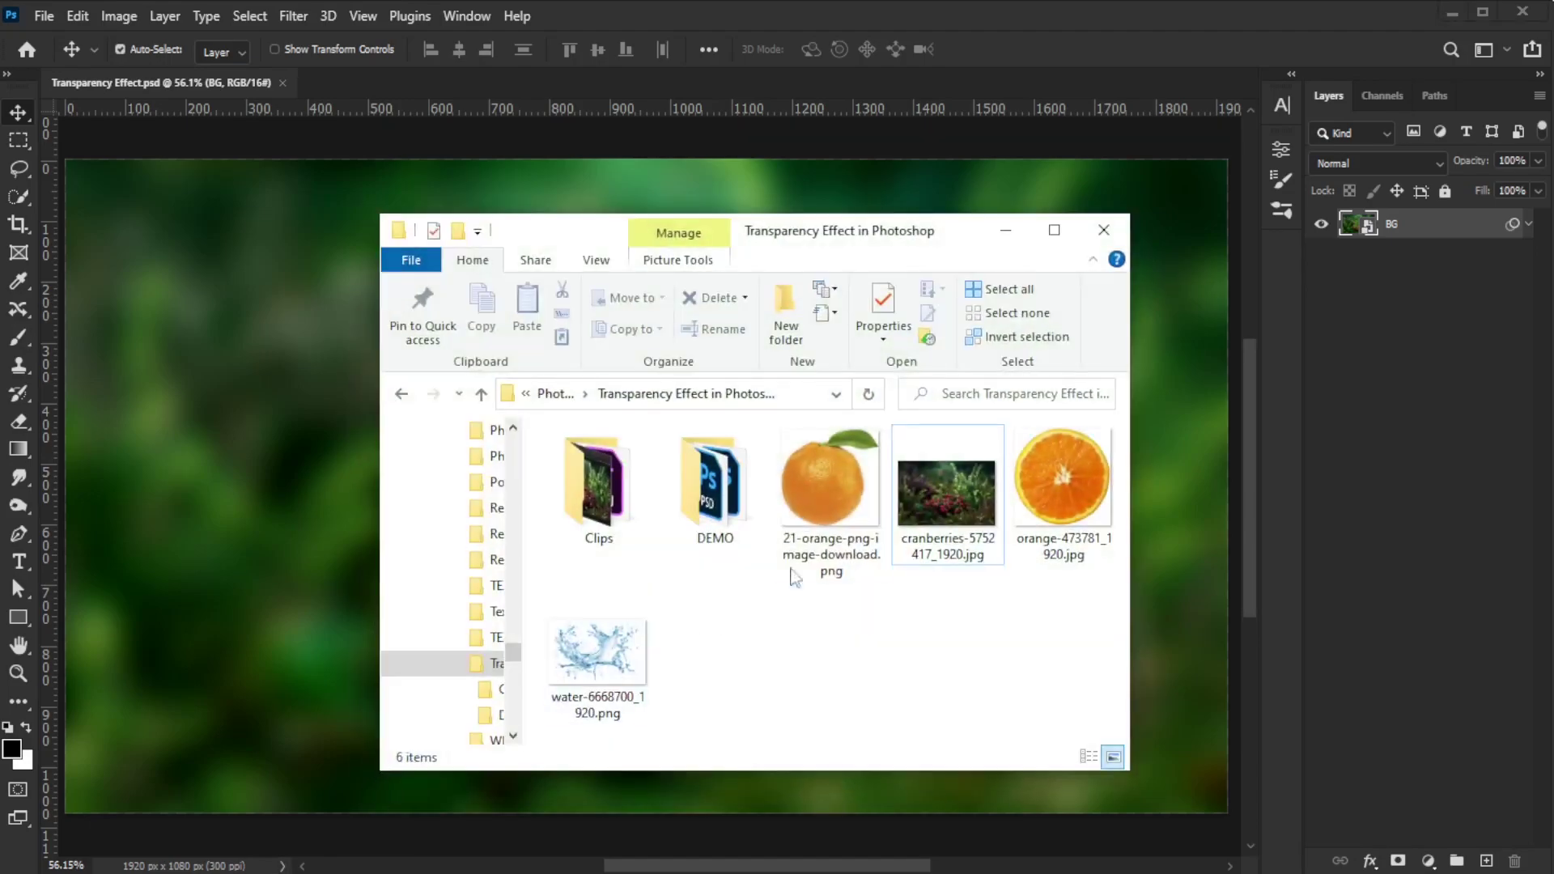
pyautogui.moveTo(807, 567); pyautogui.dragTo(337, 615)
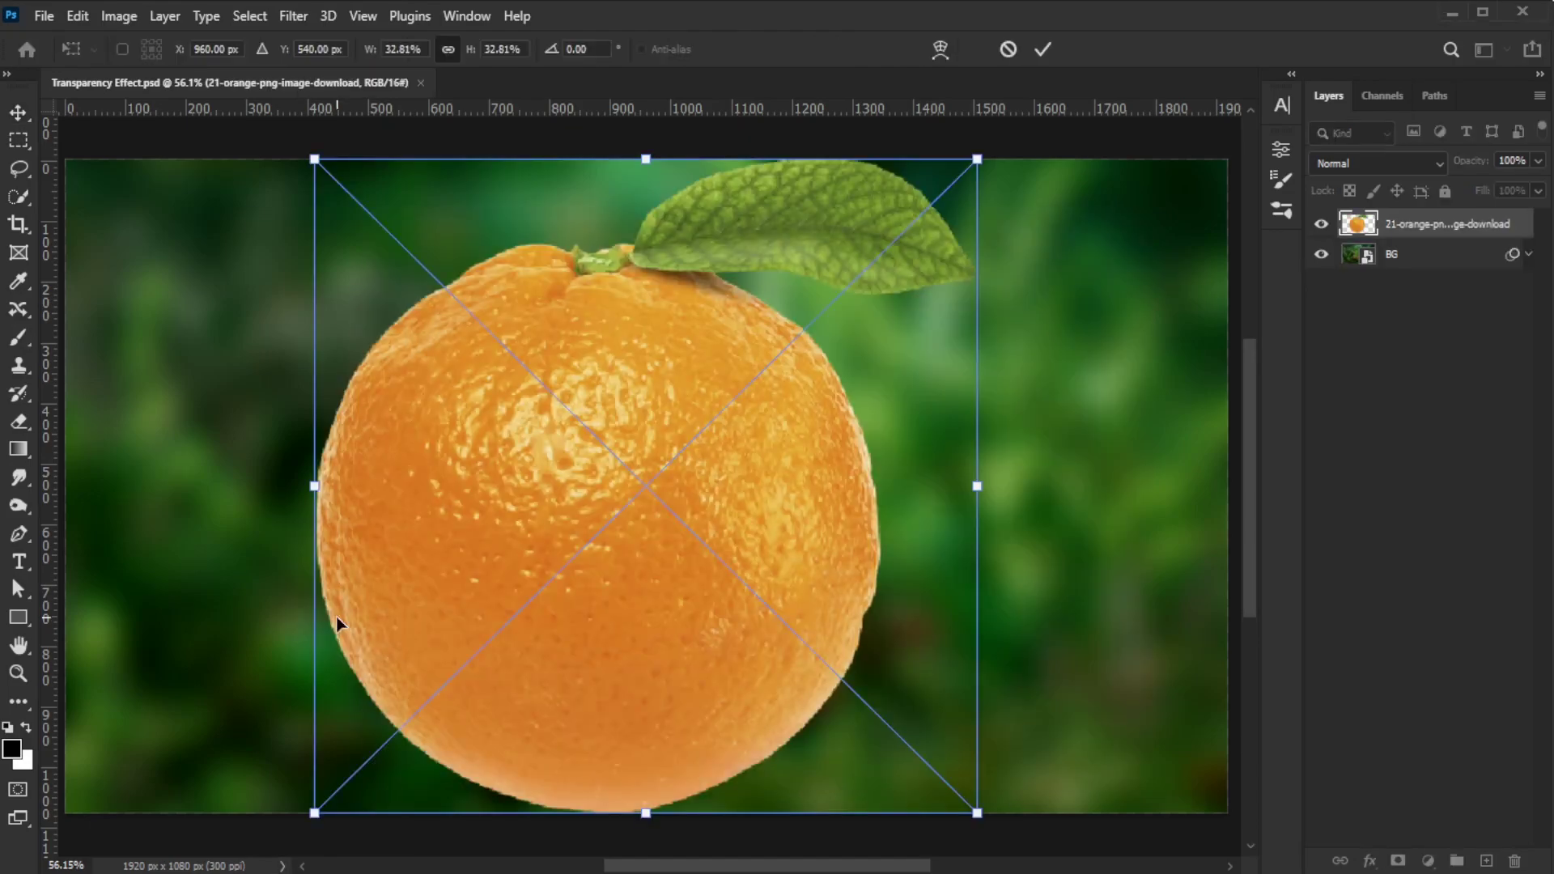
pyautogui.moveTo(977, 161); pyautogui.dragTo(906, 298)
pyautogui.hotkey('shift', 'Up')
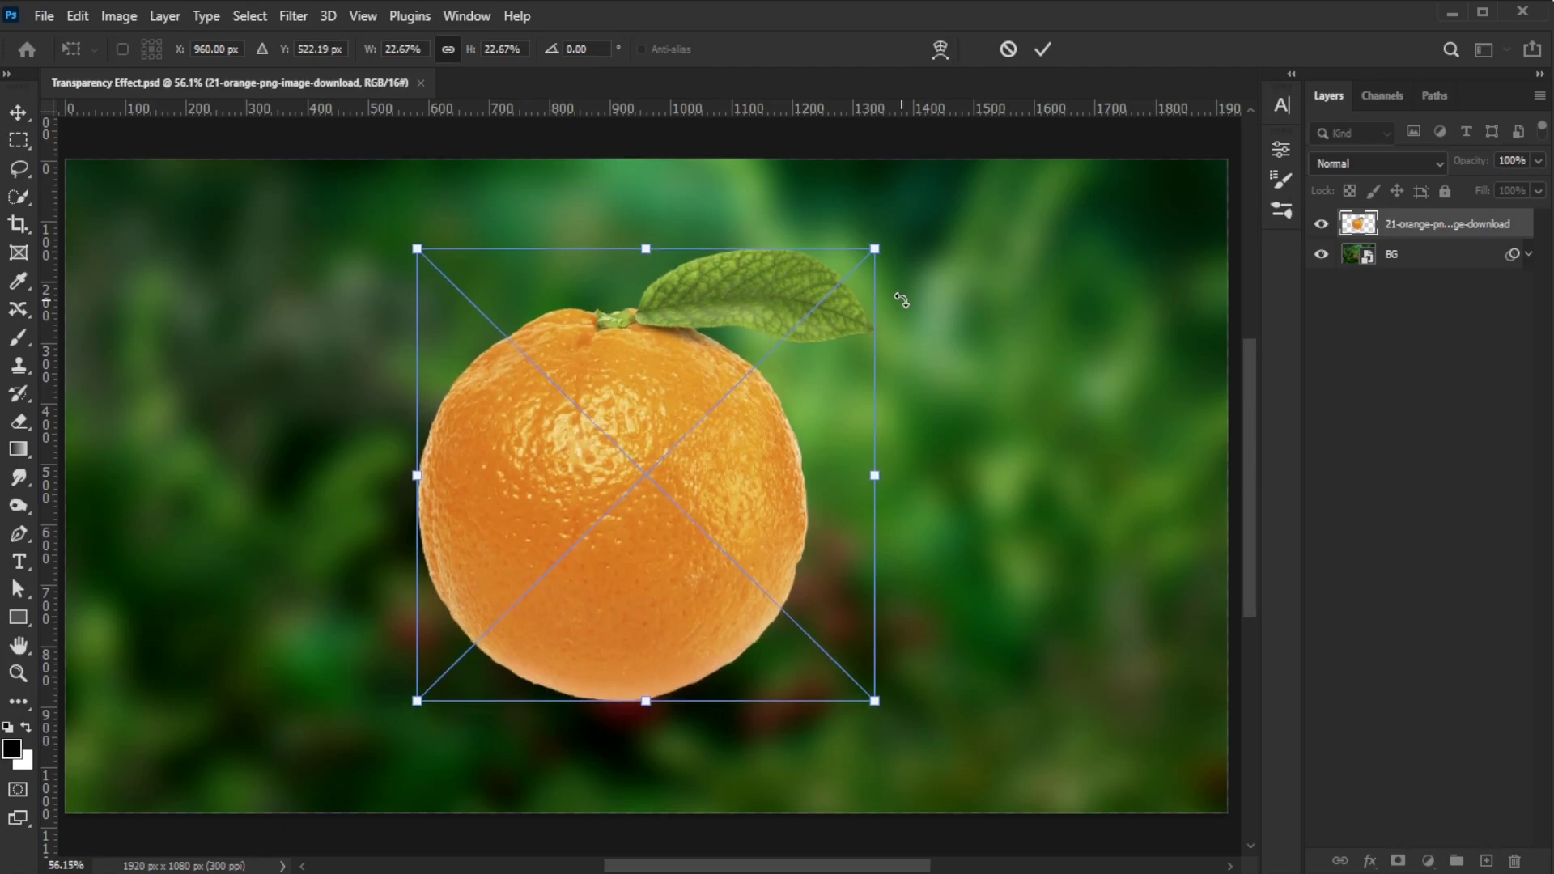
pyautogui.click(1043, 49)
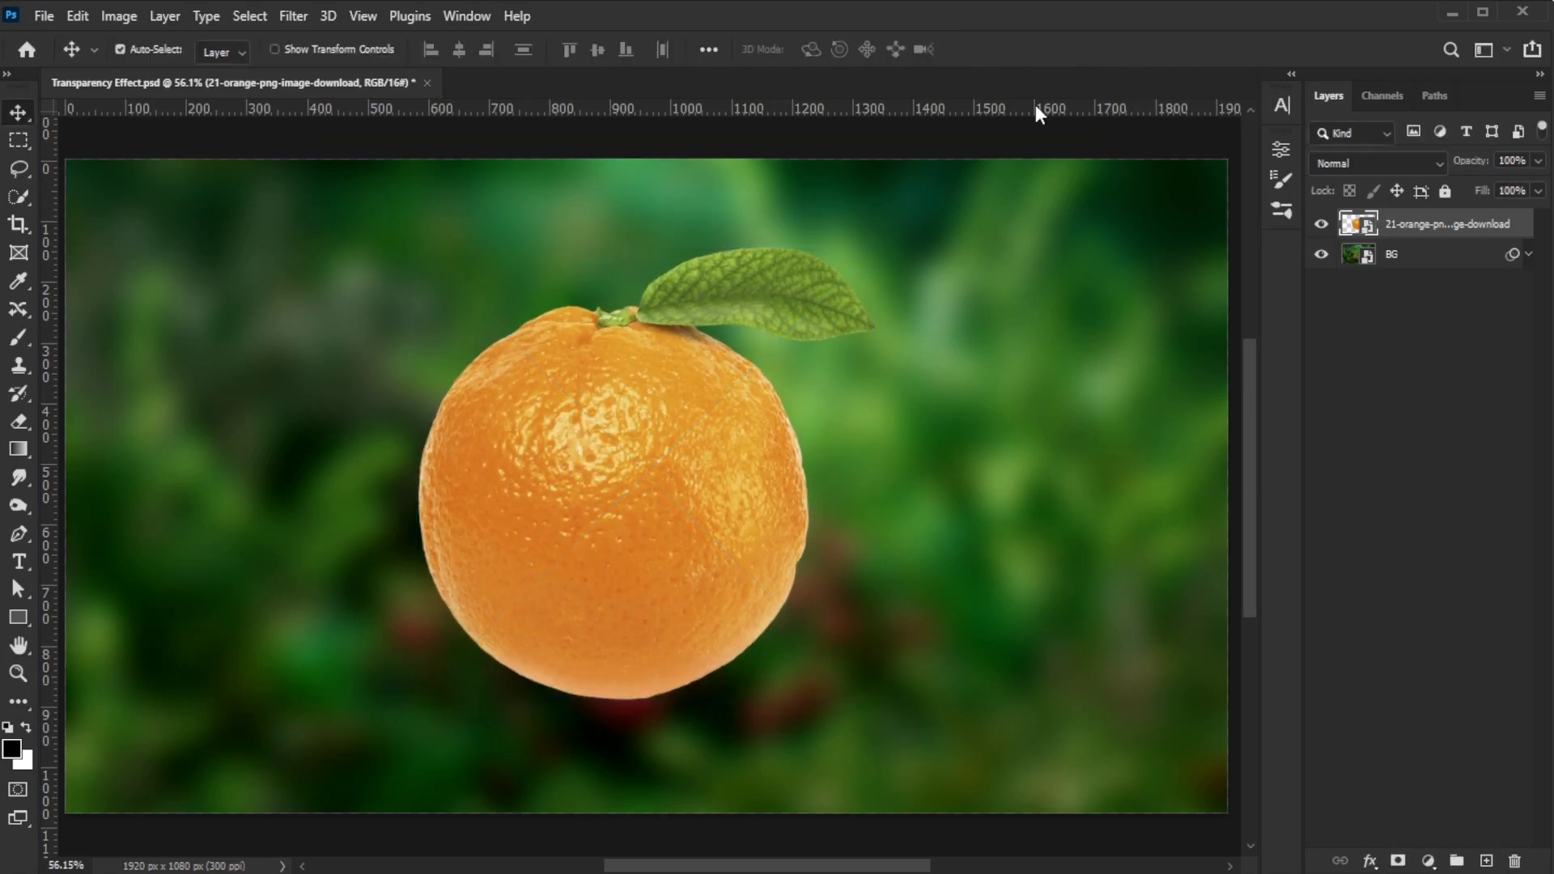
# Rename the orange layer 'Orange' and duplicate it with Ctrl+J.
pyautogui.doubleClick(1404, 225)
pyautogui.write('Orange')
pyautogui.press('Return')
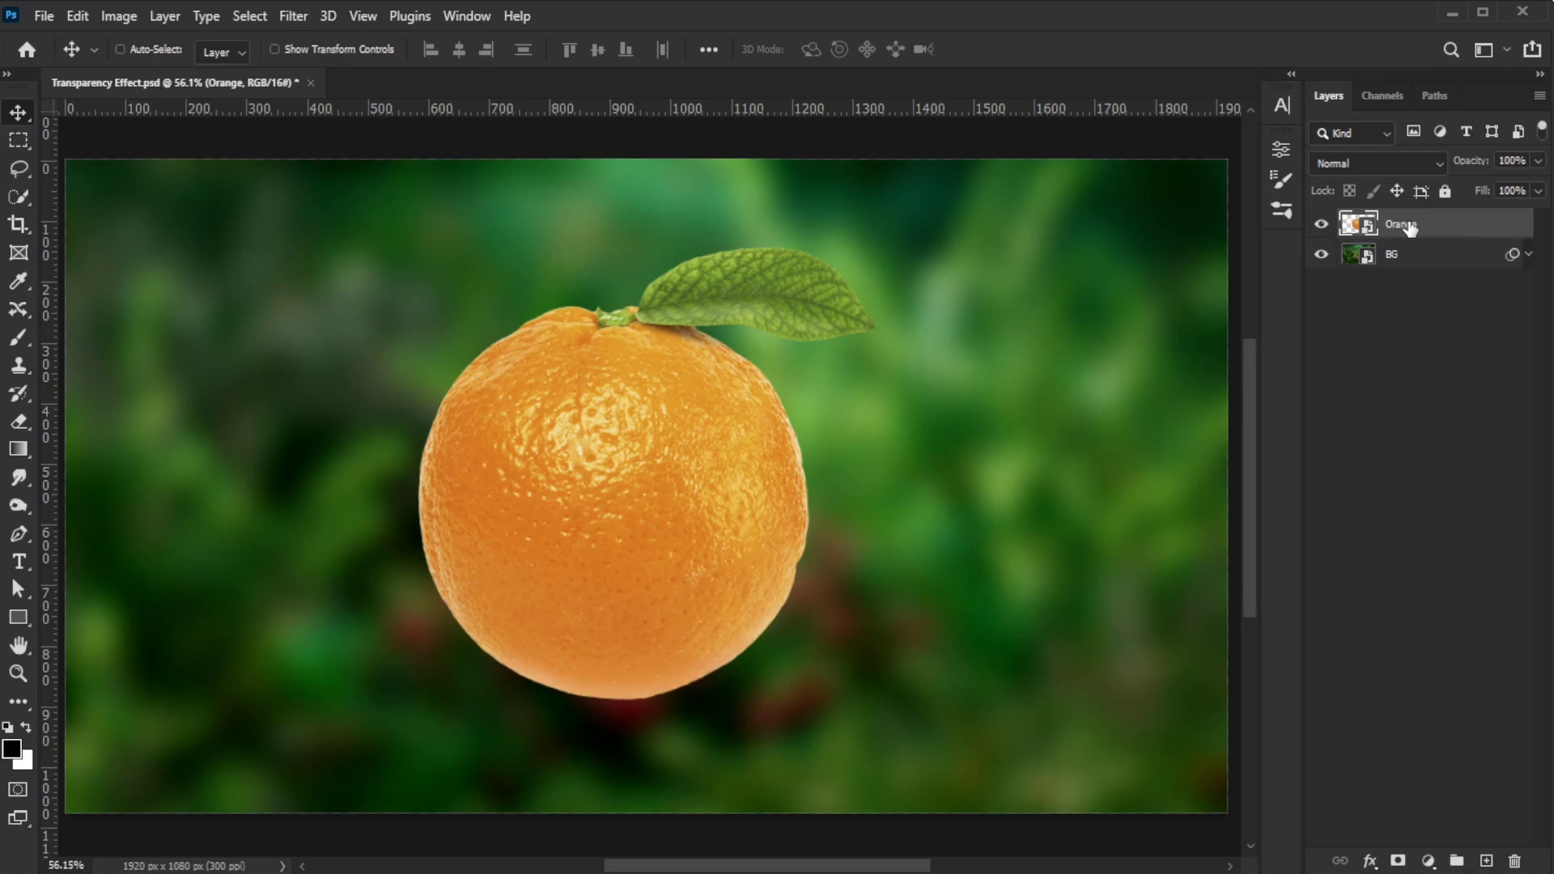
pyautogui.hotkey('ctrl', 'j')
# Rename the duplicate 'Orange Transparent' and rasterize it.
pyautogui.doubleClick(1410, 223)
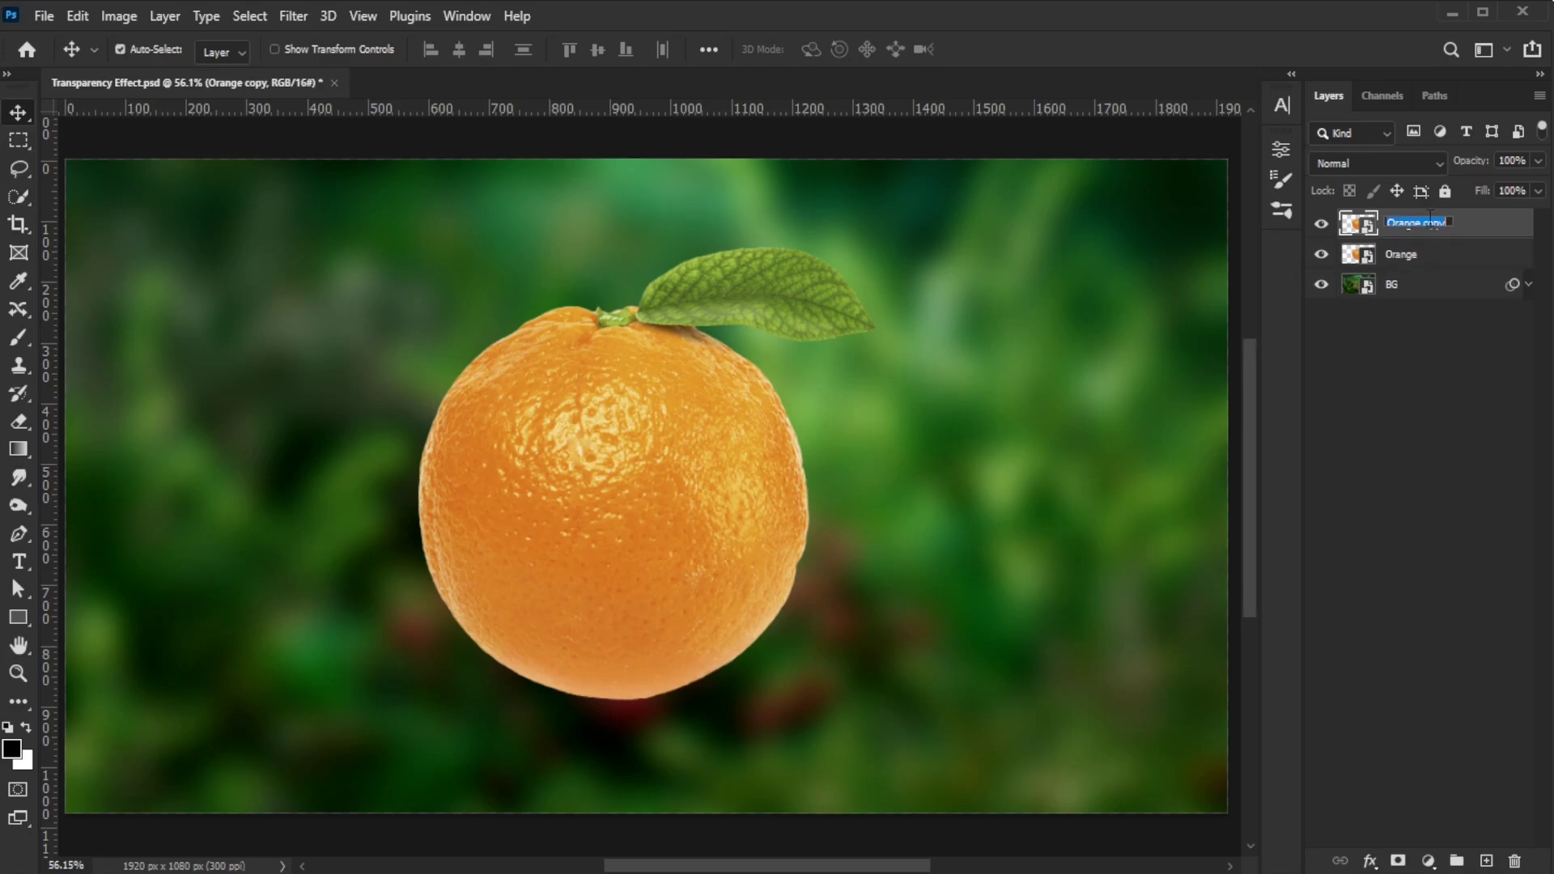
pyautogui.moveTo(1427, 218); pyautogui.dragTo(1462, 225)
pyautogui.write('Transparent')
pyautogui.press('Return')
pyautogui.rightClick(1459, 222)
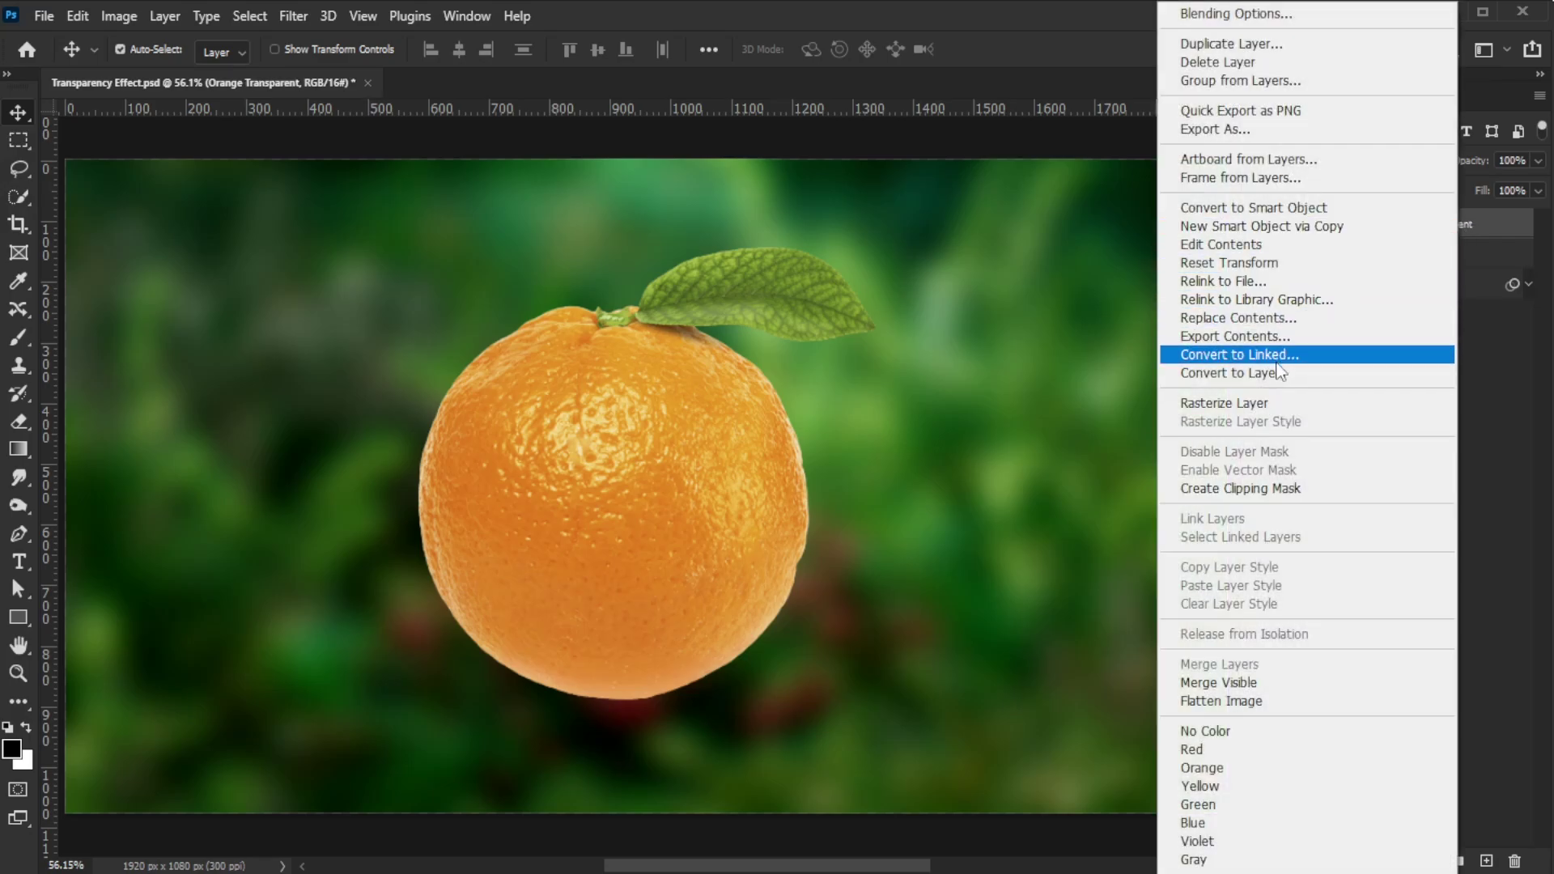
pyautogui.click(1271, 403)
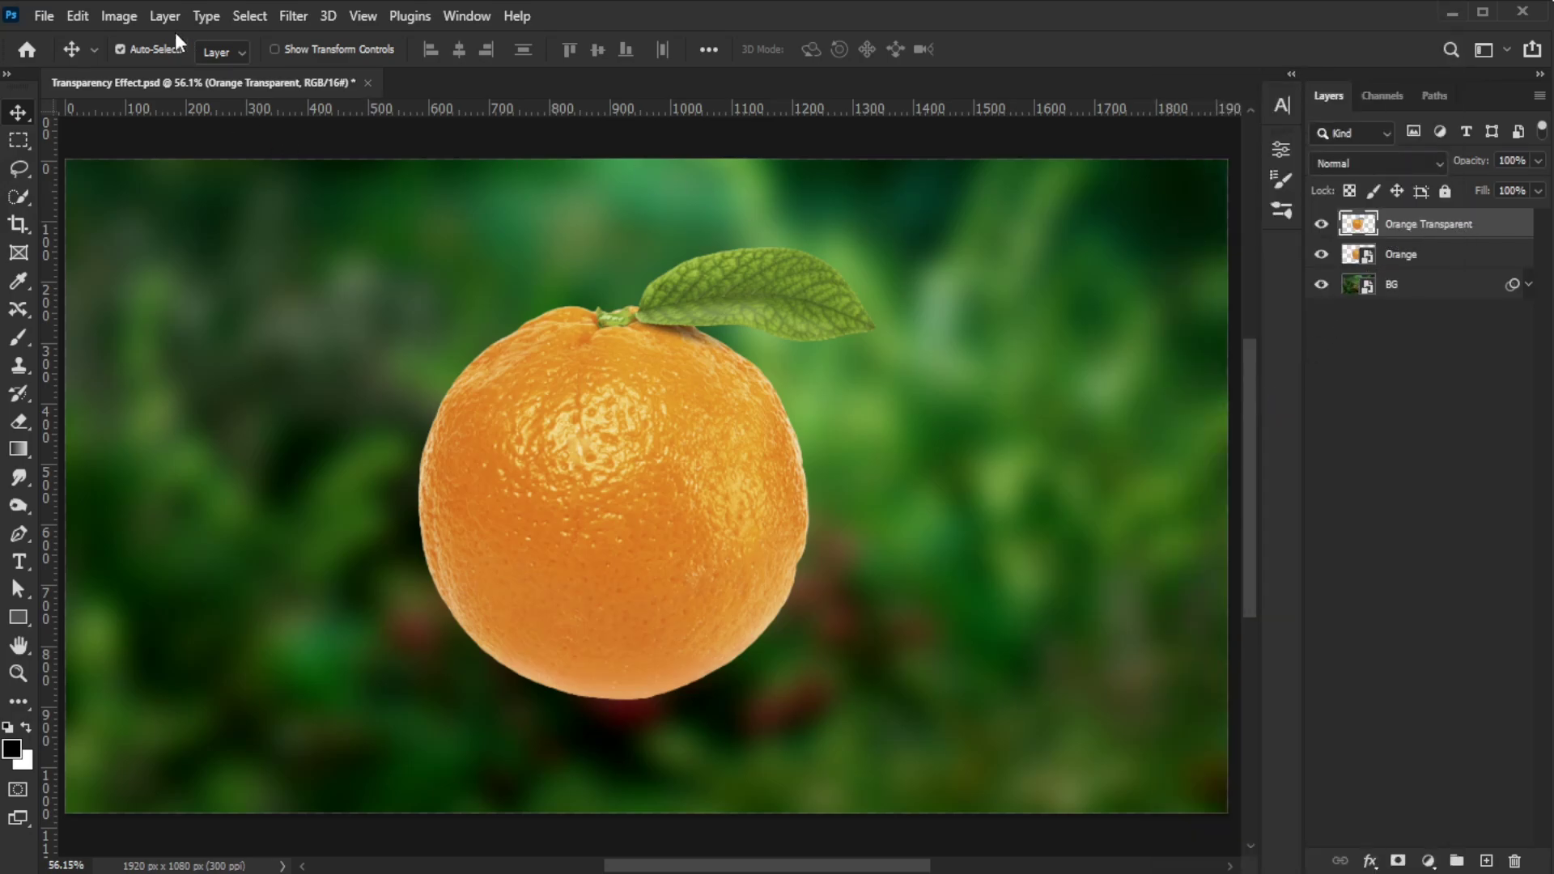
# Desaturate the layer, set it to Screen blend mode and convert it to a smart object.
pyautogui.click(117, 17)
pyautogui.moveTo(292, 72)
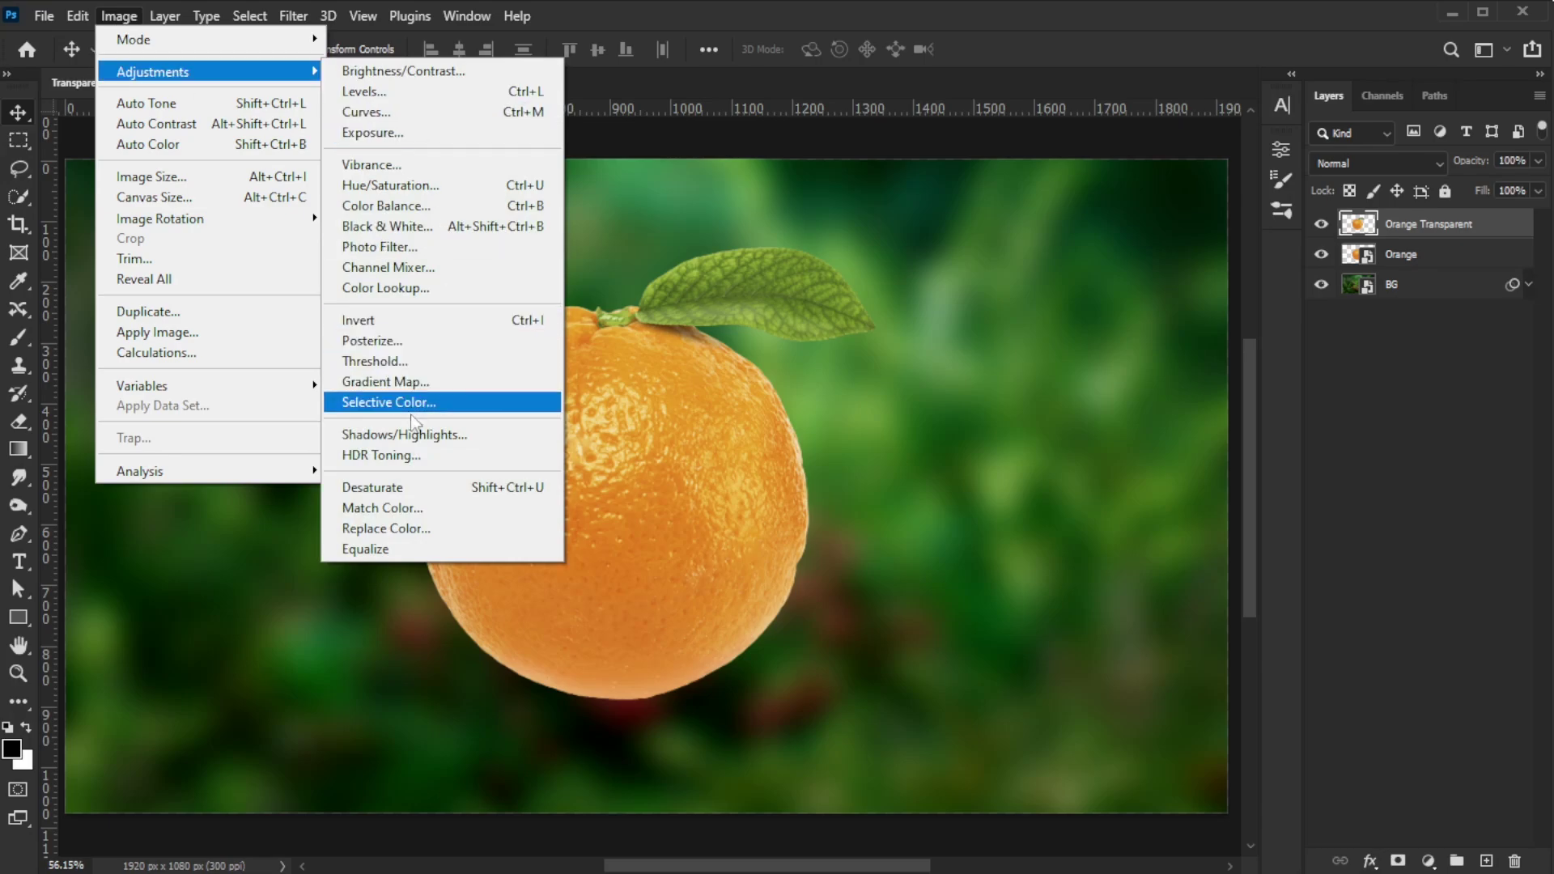
pyautogui.click(404, 490)
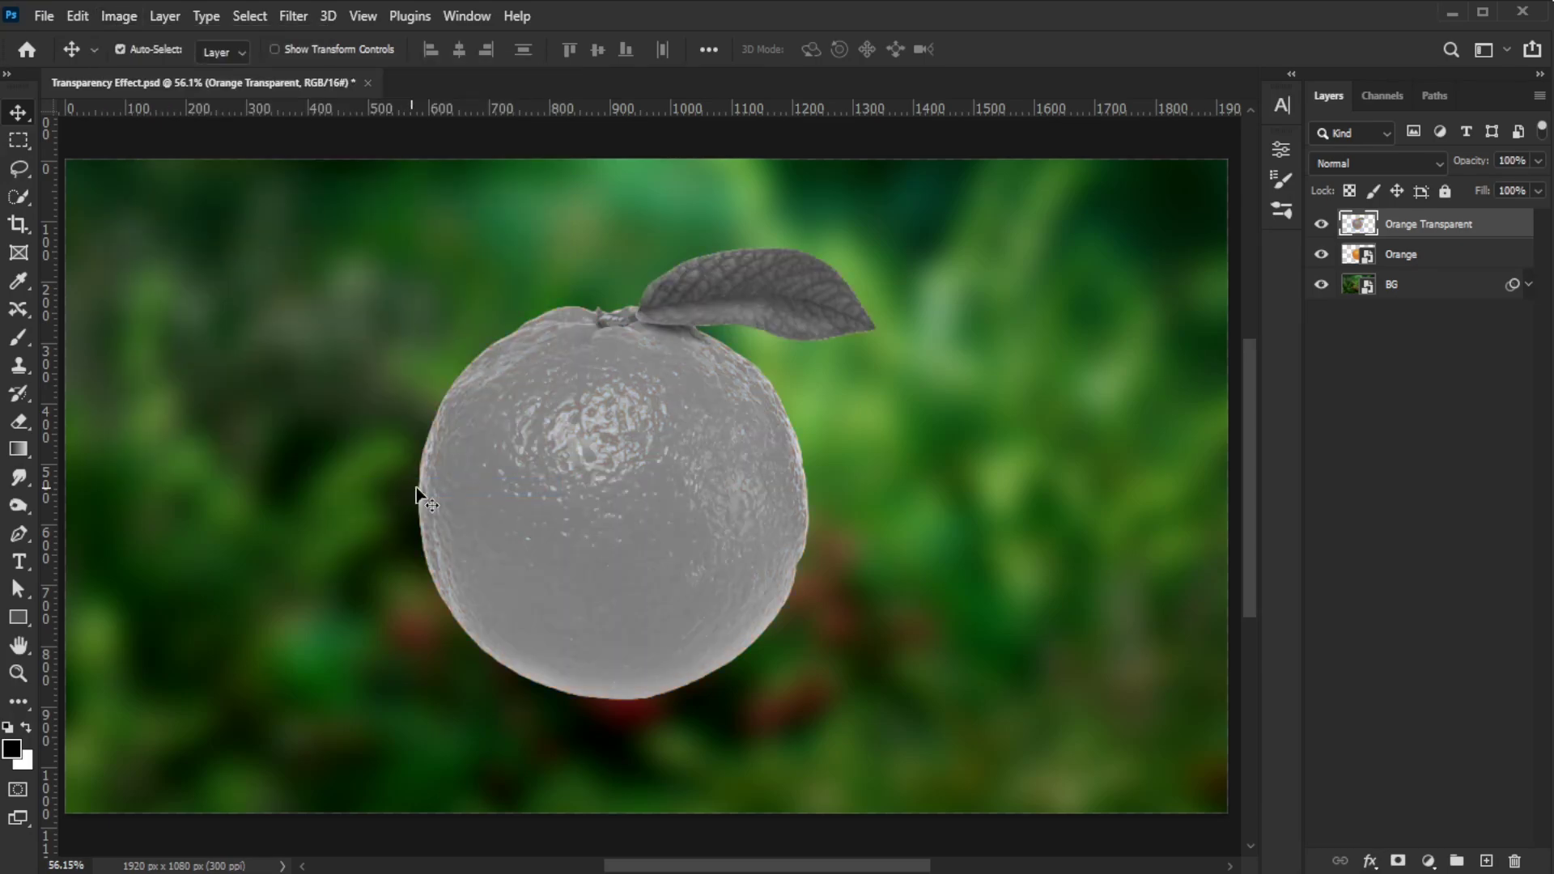
pyautogui.click(1376, 161)
pyautogui.click(1347, 366)
pyautogui.rightClick(1415, 228)
pyautogui.click(1224, 327)
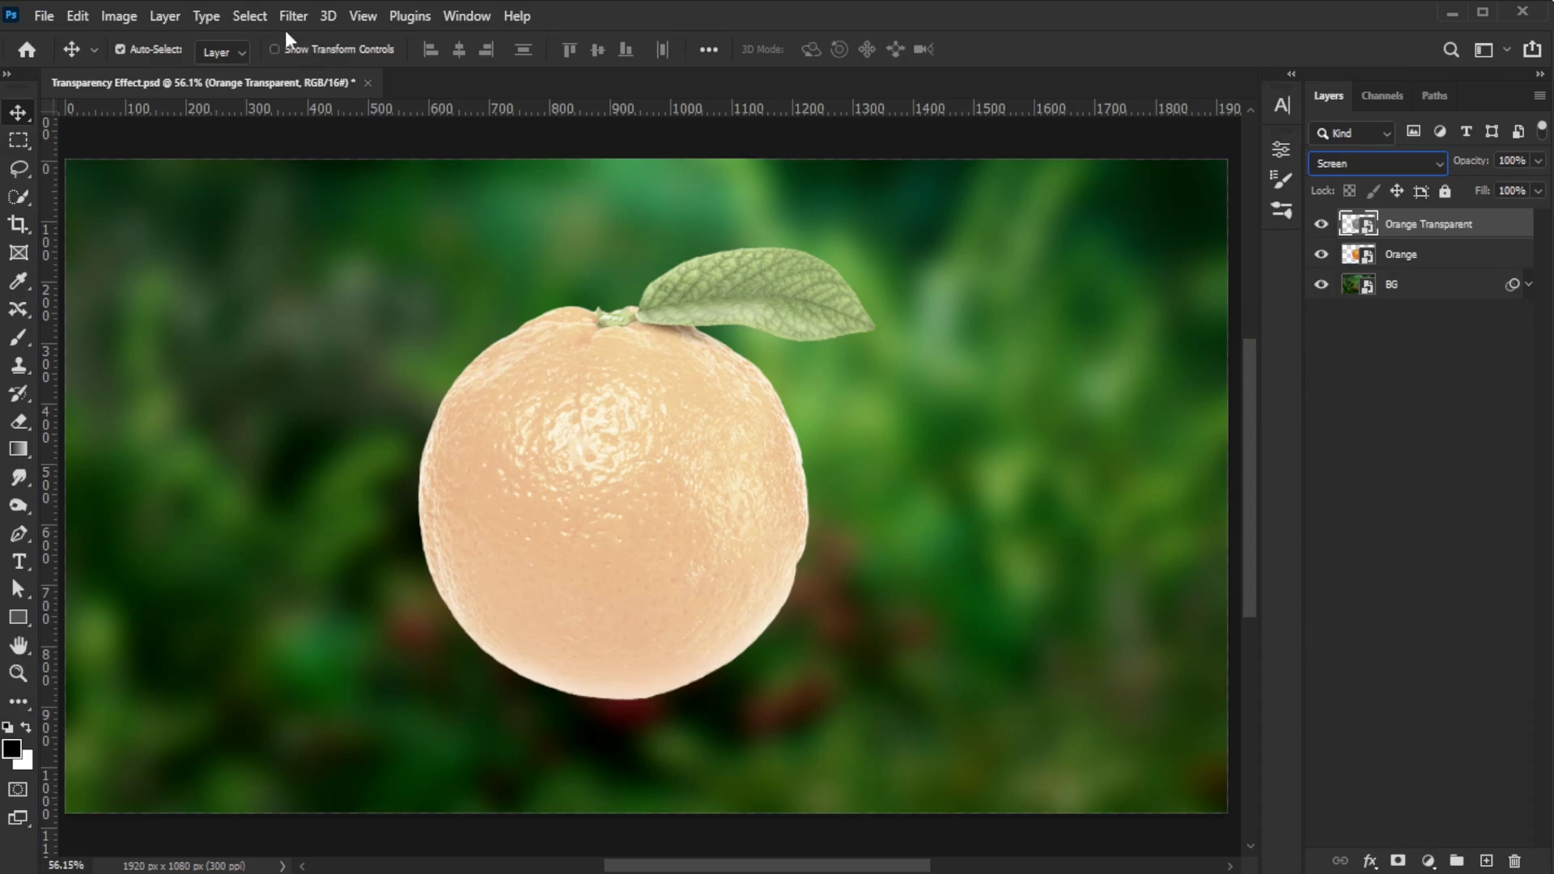
pyautogui.click(118, 16)
# Apply a Levels adjustment to Orange Transparent with the black input level at 90.
pyautogui.moveTo(300, 72)
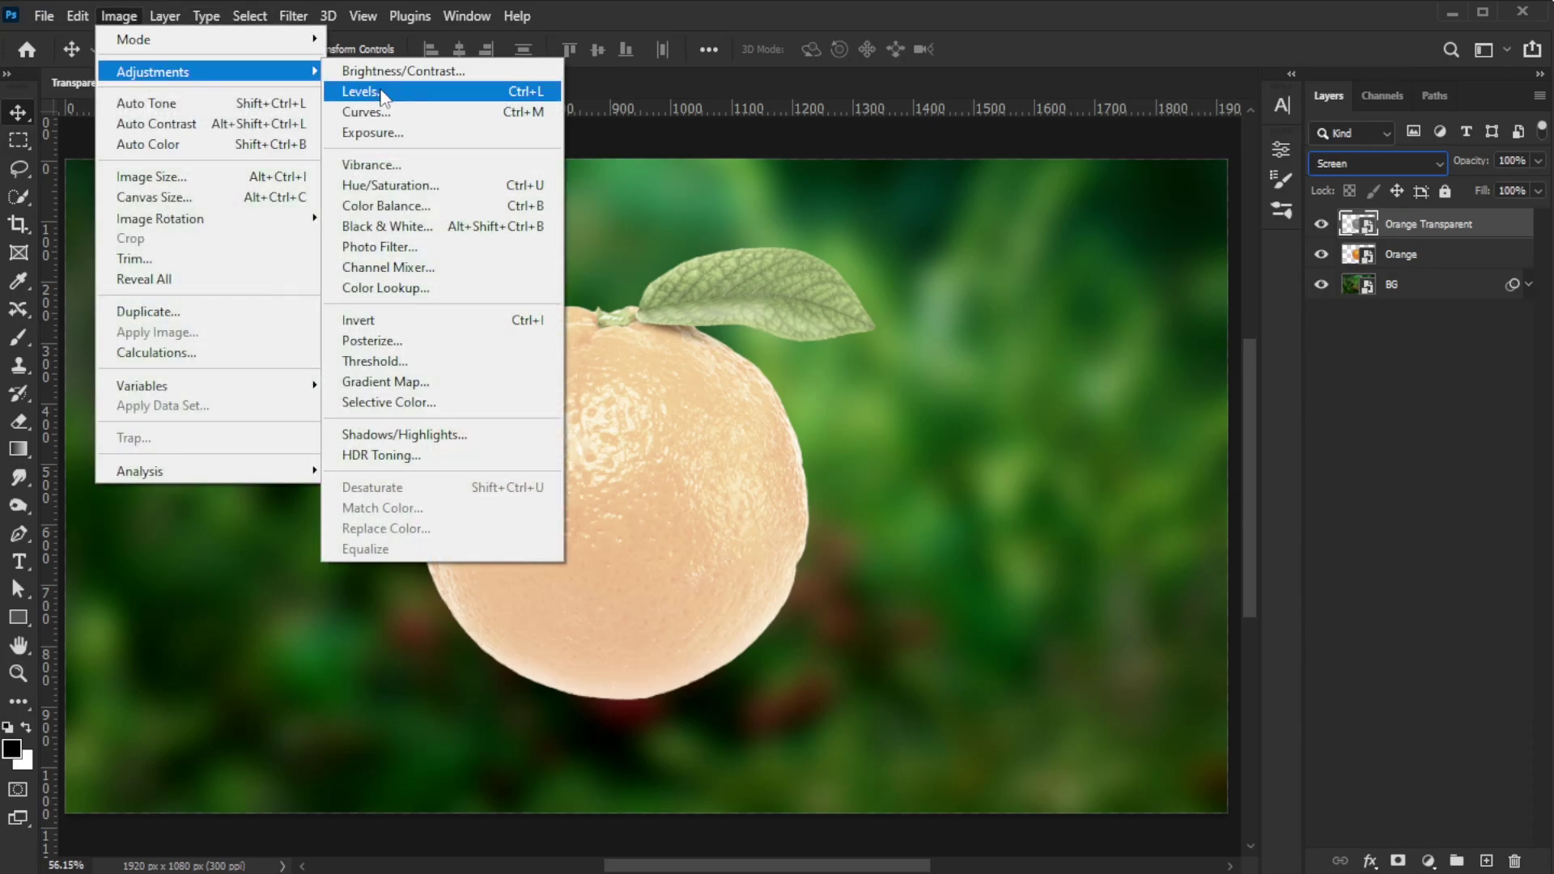
pyautogui.click(364, 90)
pyautogui.moveTo(794, 166); pyautogui.dragTo(1134, 192)
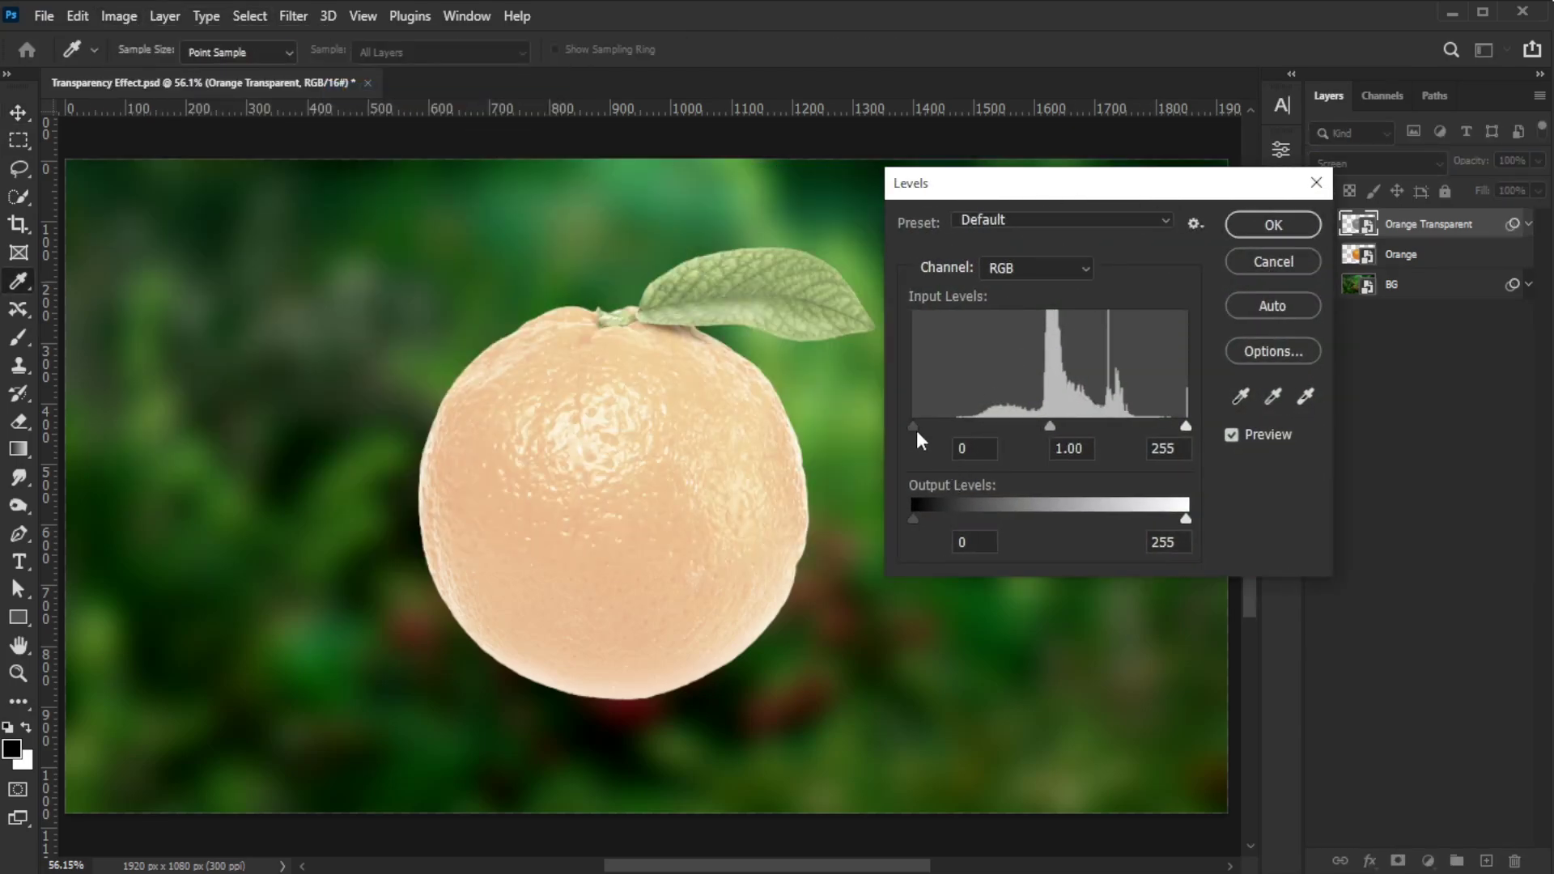
pyautogui.moveTo(917, 430); pyautogui.dragTo(1011, 427)
pyautogui.moveTo(1117, 183); pyautogui.dragTo(1065, 87)
pyautogui.press('Return')
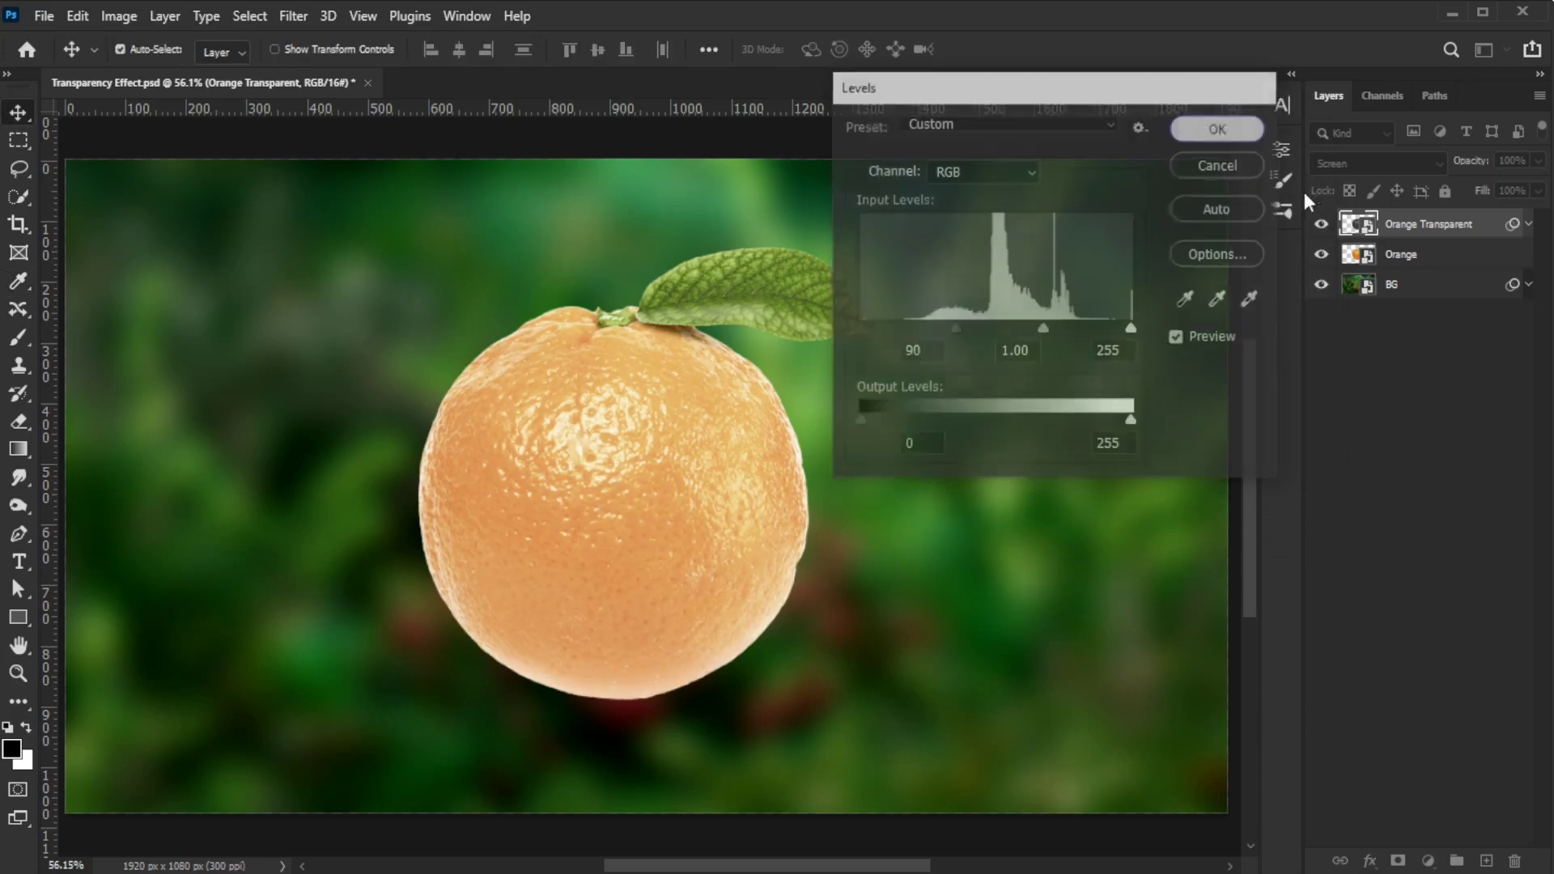
# Hide the Orange layer and revise the Levels filter to 125 / 1.7 / 235.
pyautogui.click(1321, 297)
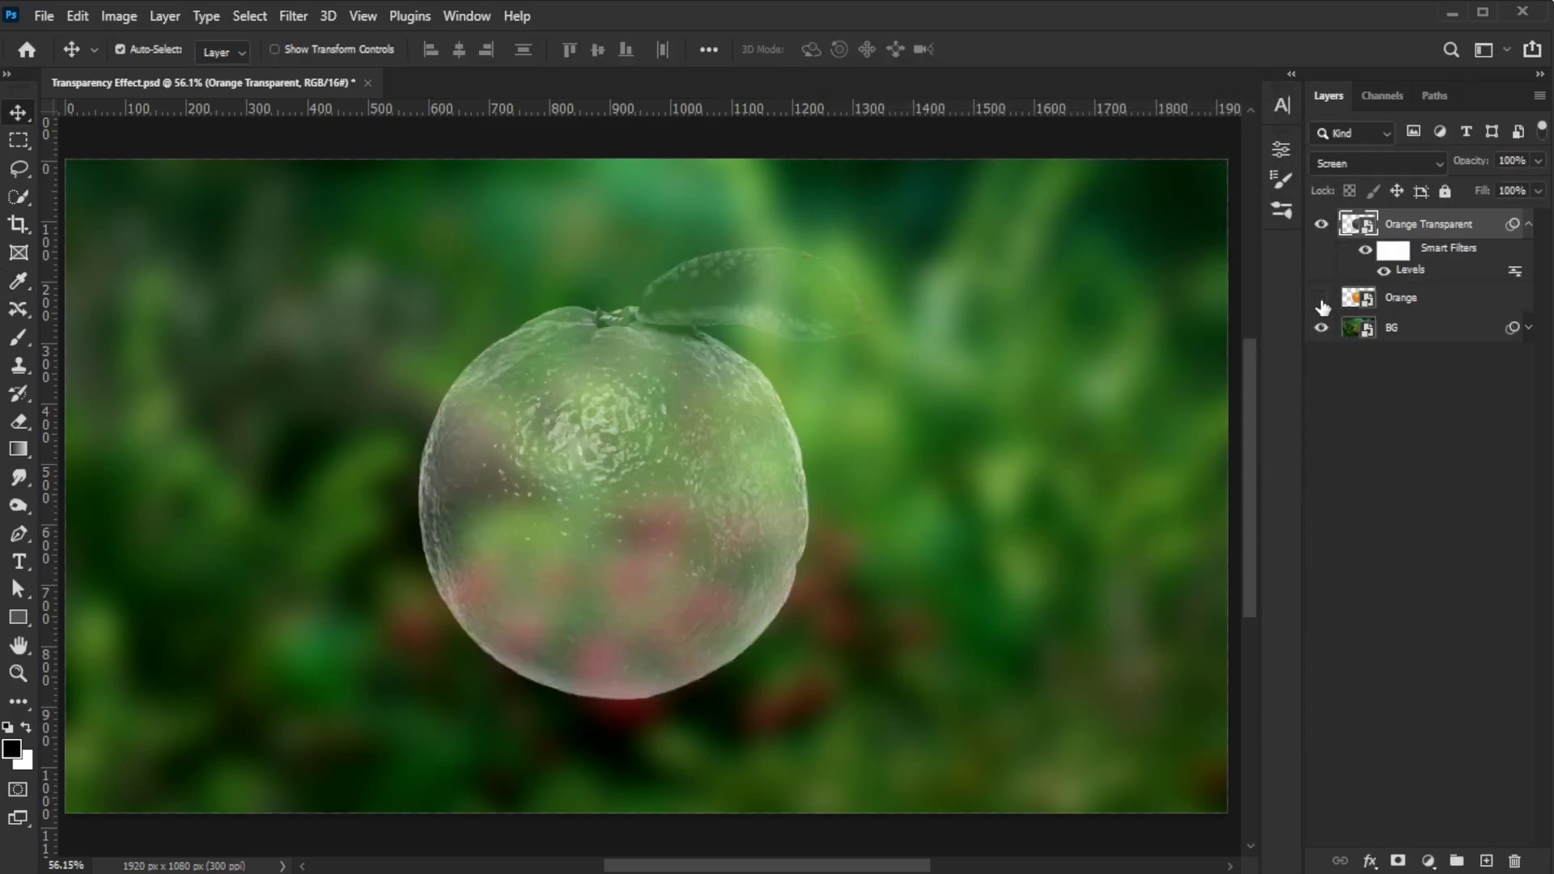
pyautogui.doubleClick(1411, 271)
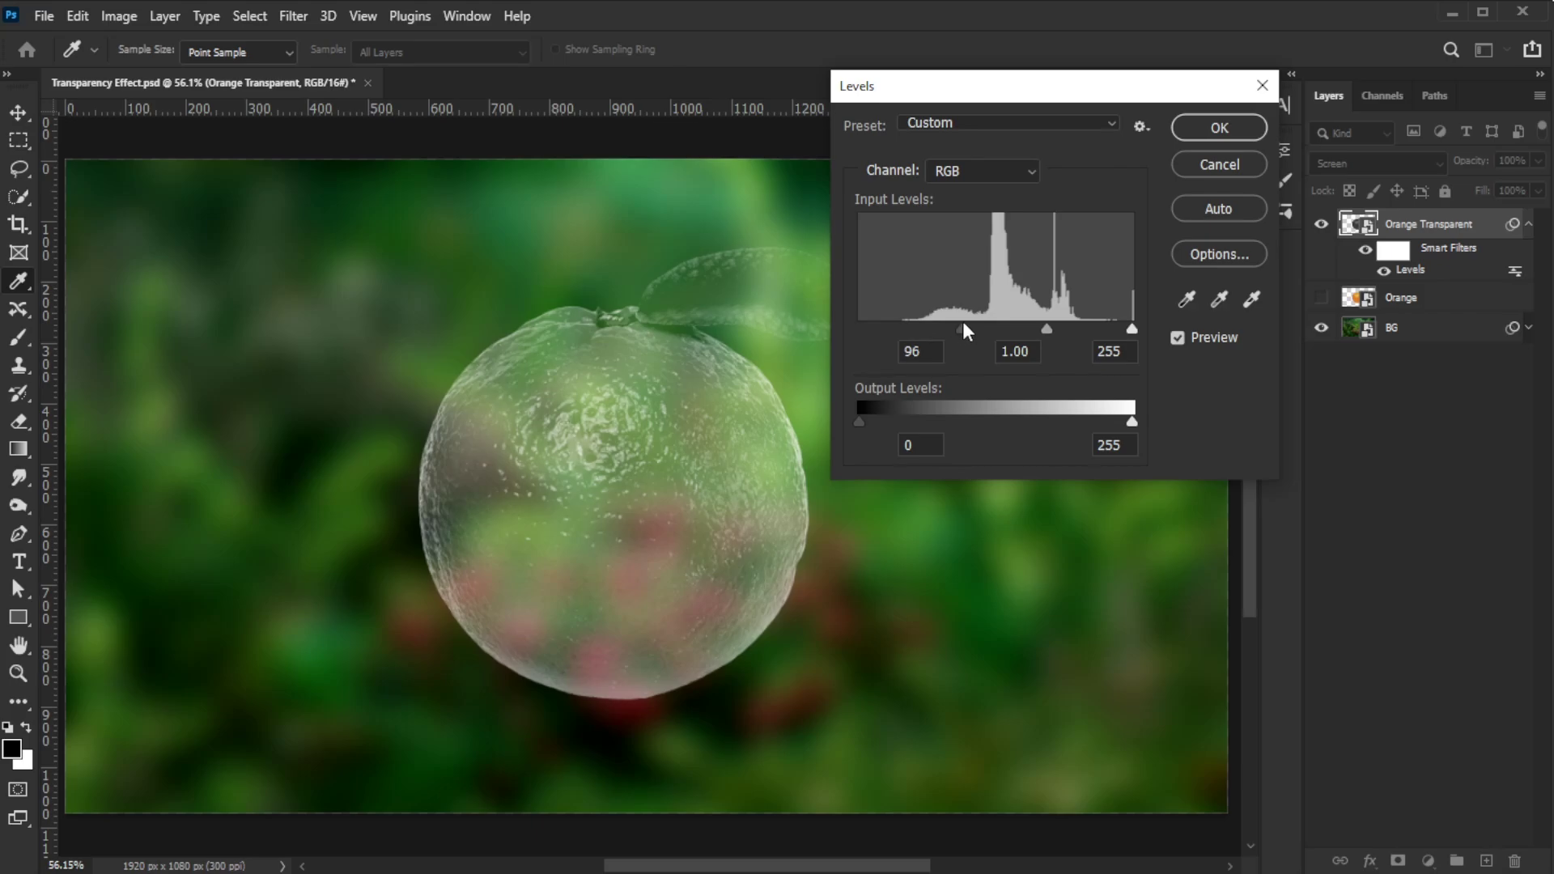
pyautogui.moveTo(957, 328); pyautogui.dragTo(993, 322)
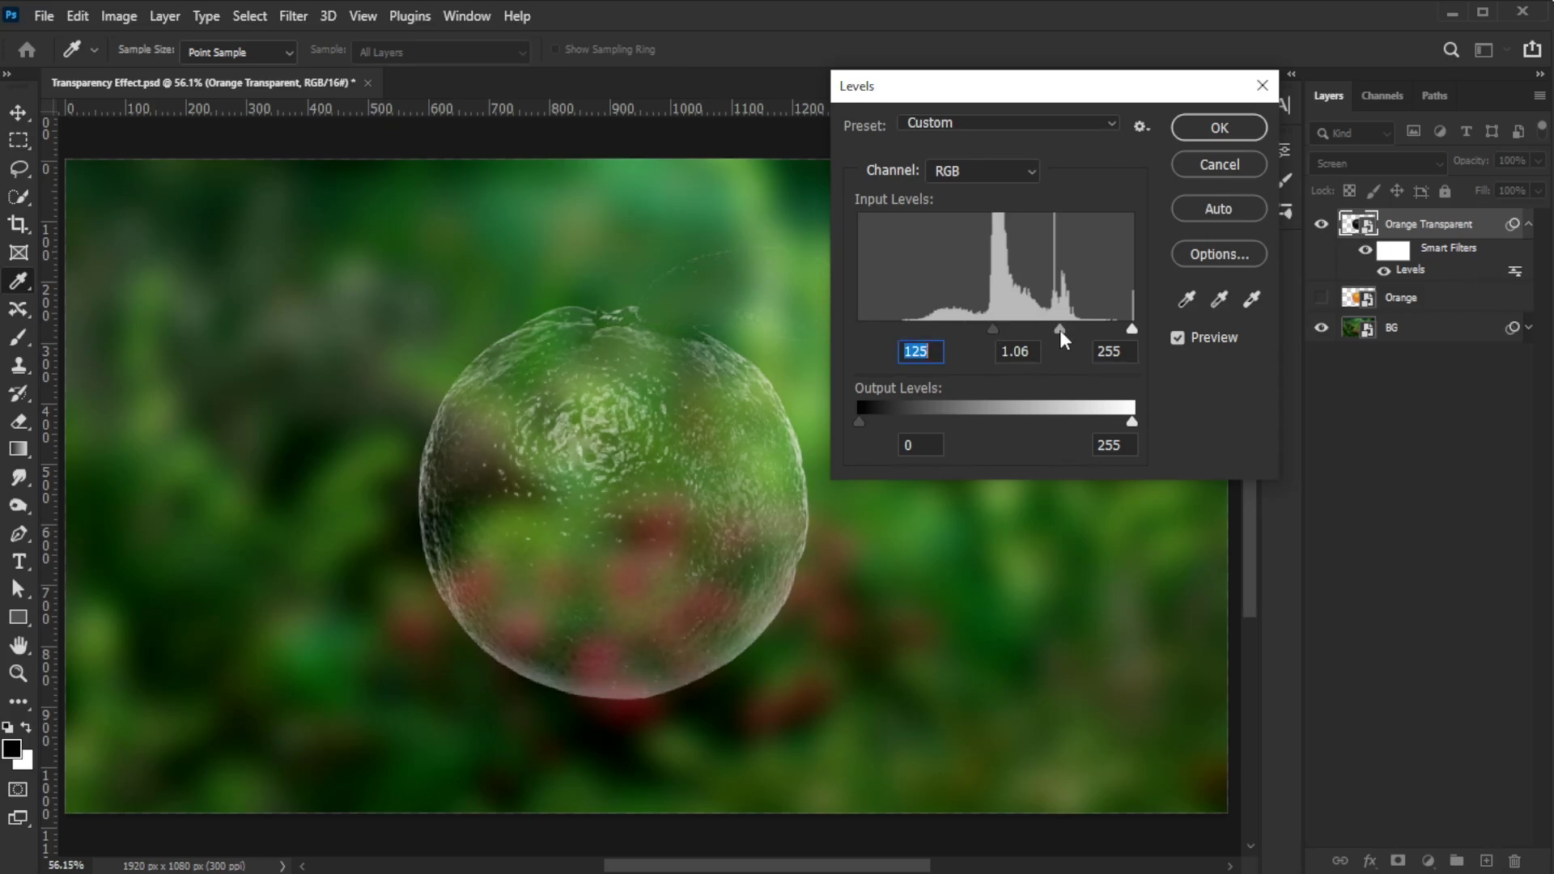
pyautogui.moveTo(1060, 329); pyautogui.dragTo(1036, 328)
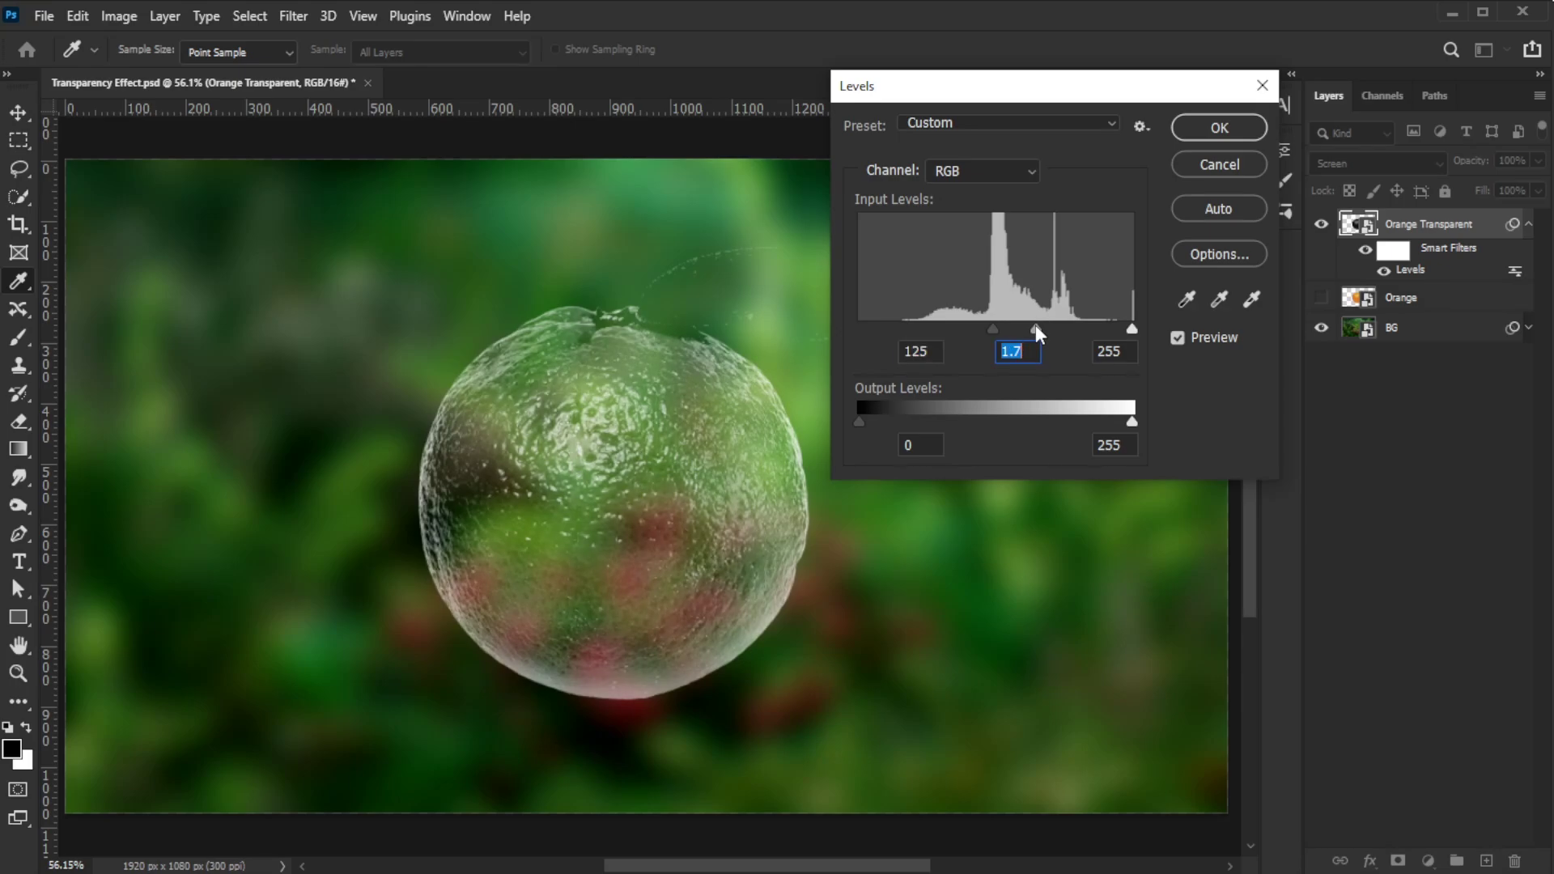
pyautogui.moveTo(1130, 326); pyautogui.dragTo(1110, 323)
pyautogui.click(1219, 128)
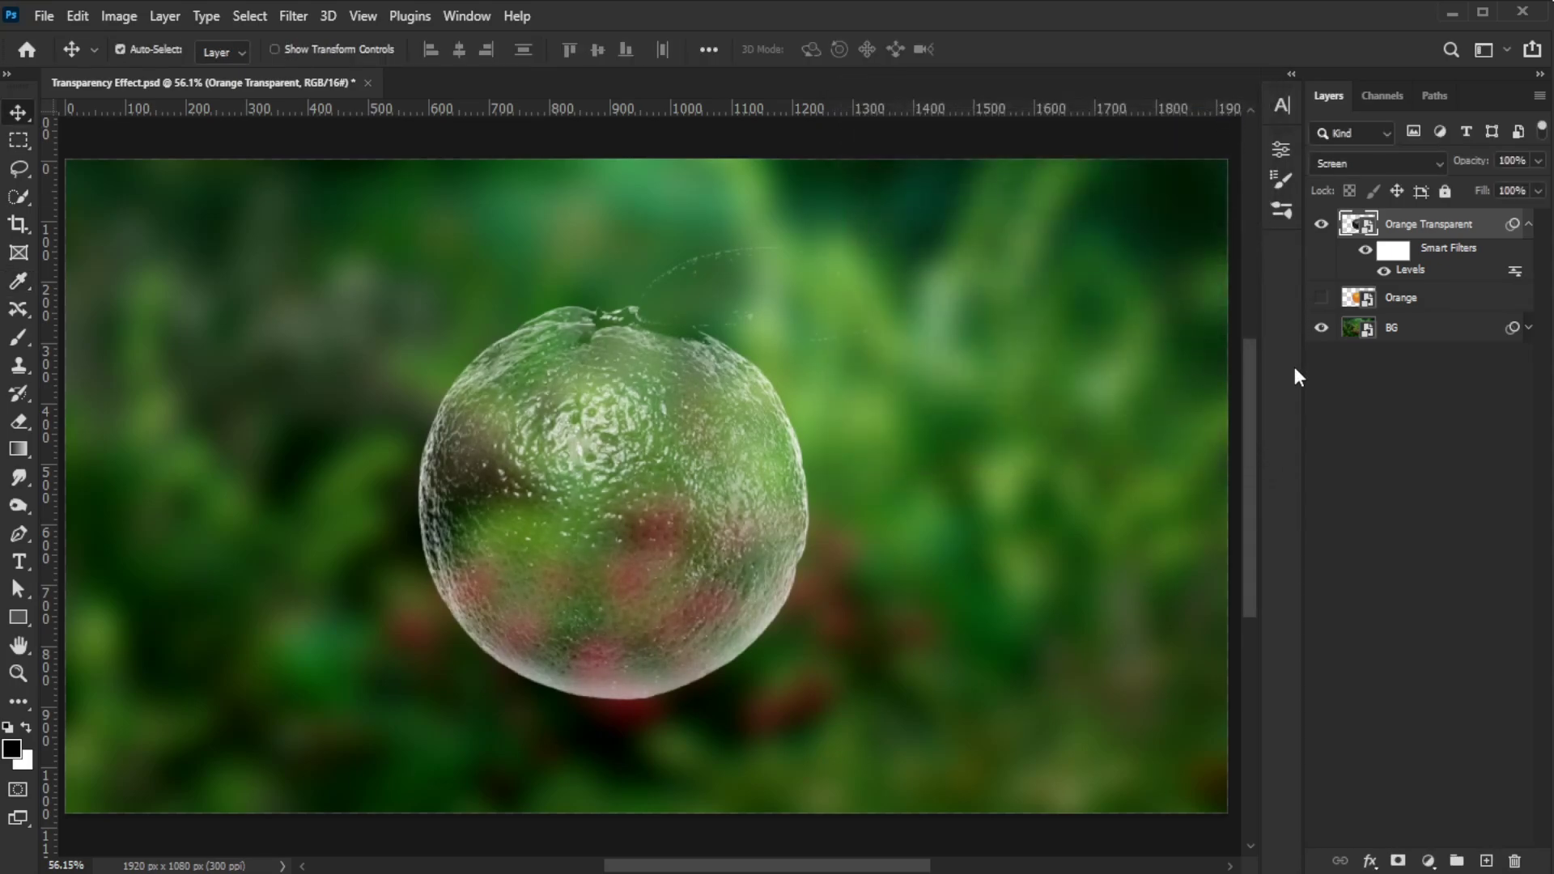
# Place orange-473781_1920.jpg into the document and add a layer mask to it.
pyautogui.hotkey('alt', 'Tab')
pyautogui.moveTo(1071, 488); pyautogui.dragTo(336, 511)
pyautogui.click(1044, 50)
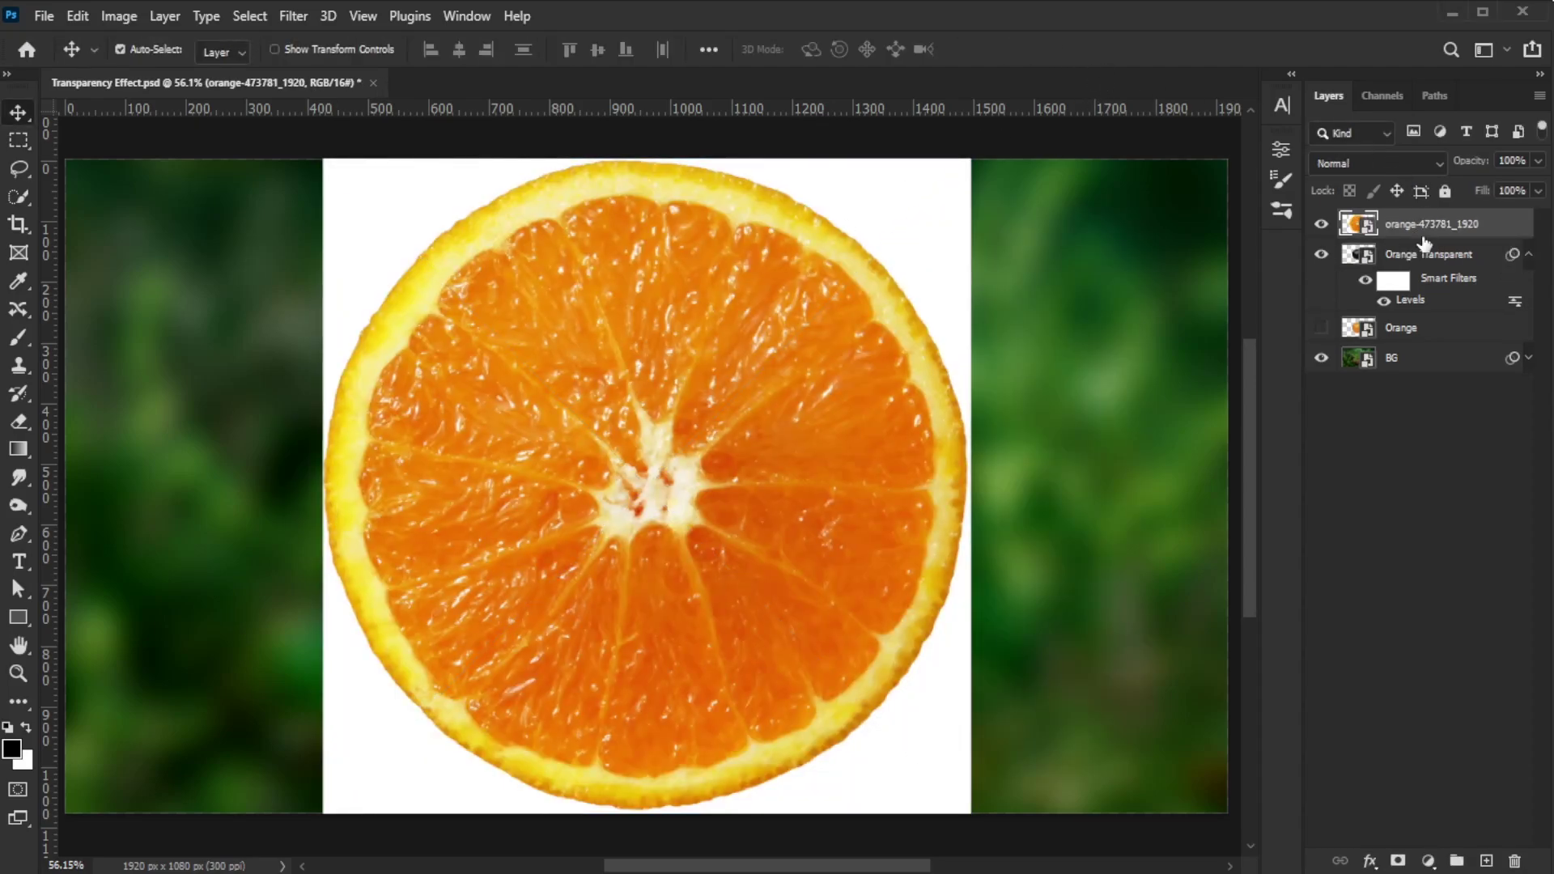
pyautogui.click(1399, 862)
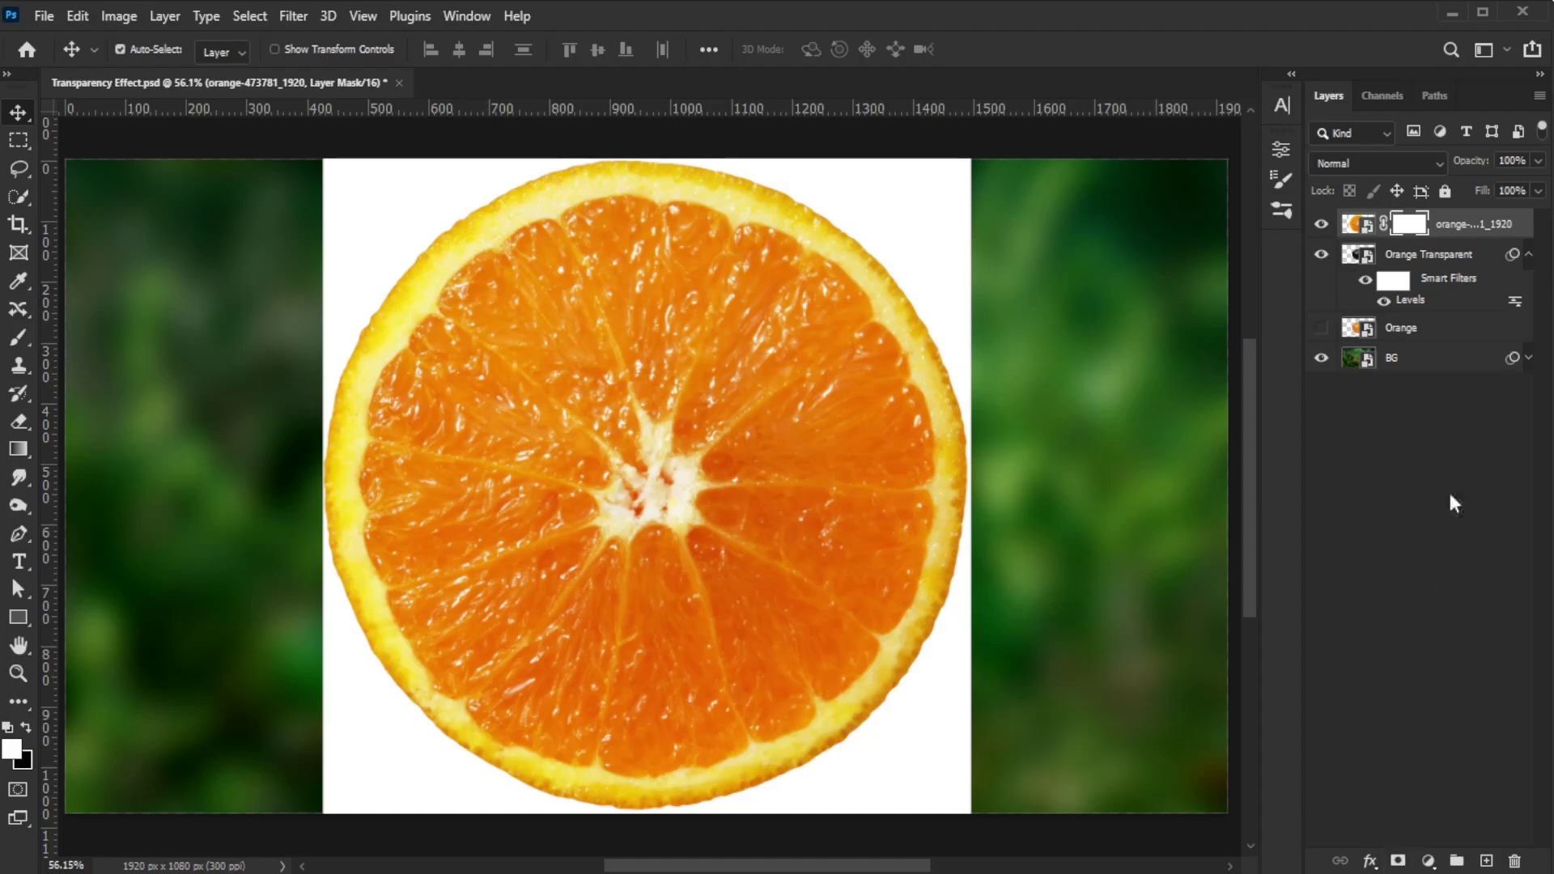
# Mask the slice with Select Subject and apply the mask to cut it out.
pyautogui.doubleClick(1403, 226)
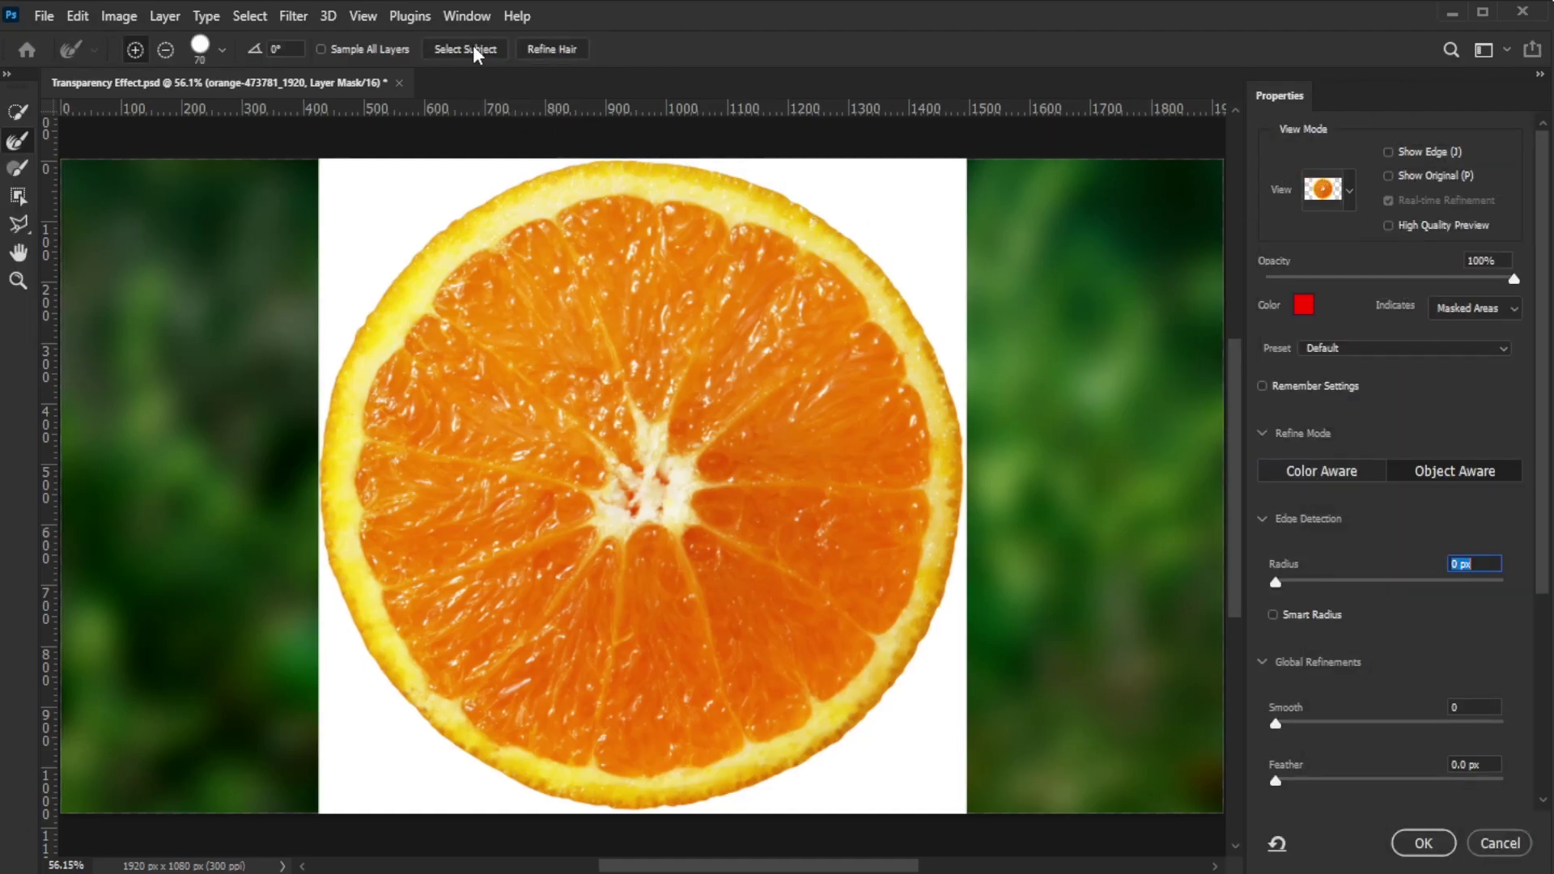
pyautogui.click(471, 50)
pyautogui.click(696, 346)
pyautogui.click(1424, 843)
pyautogui.rightClick(1409, 223)
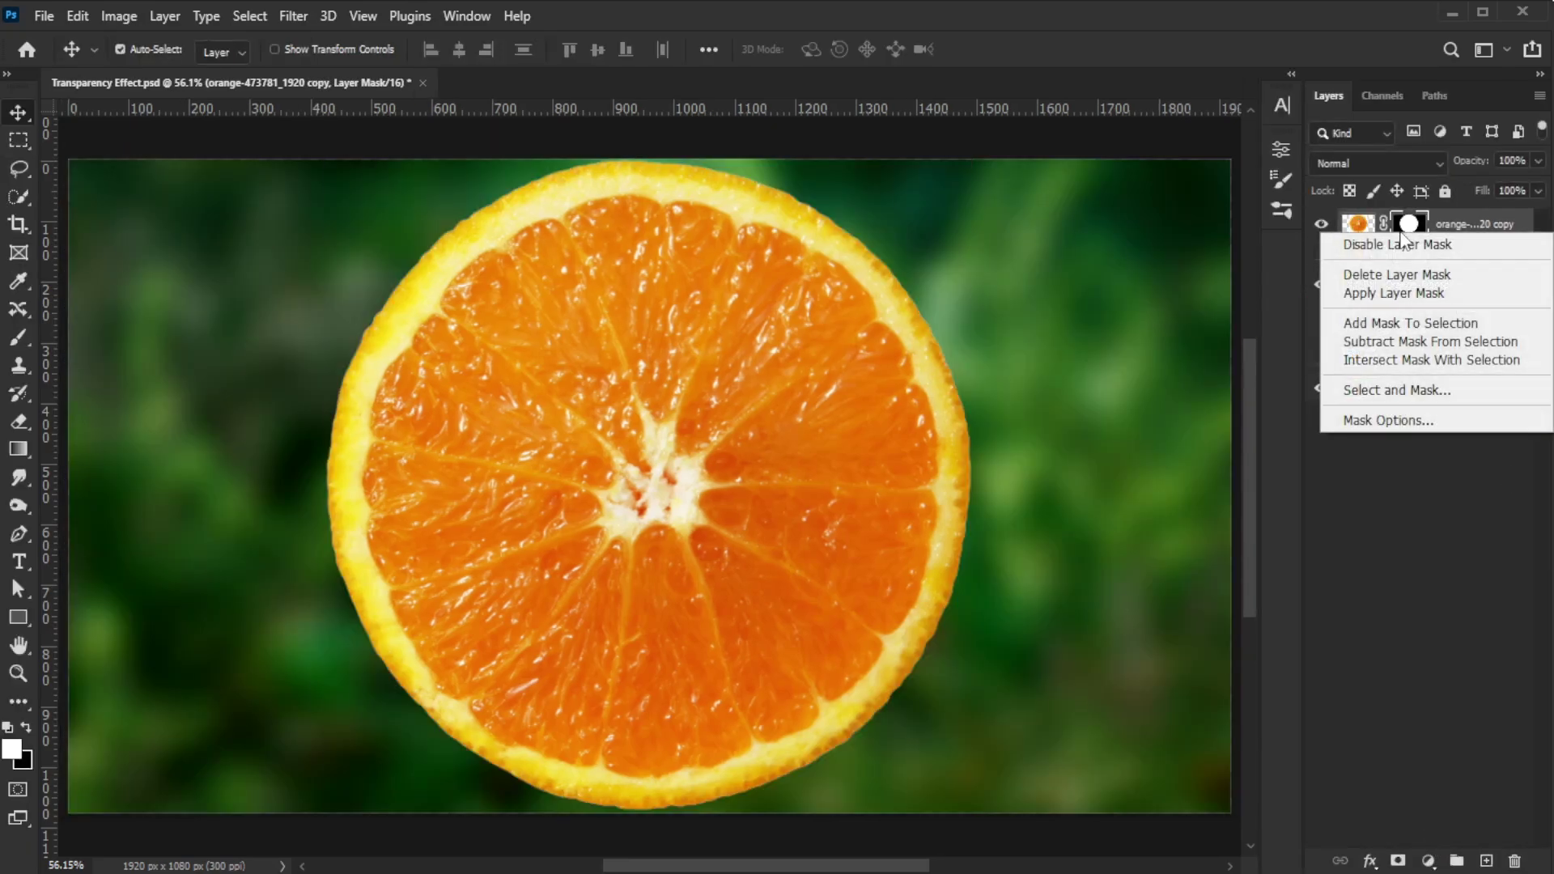
pyautogui.click(1394, 296)
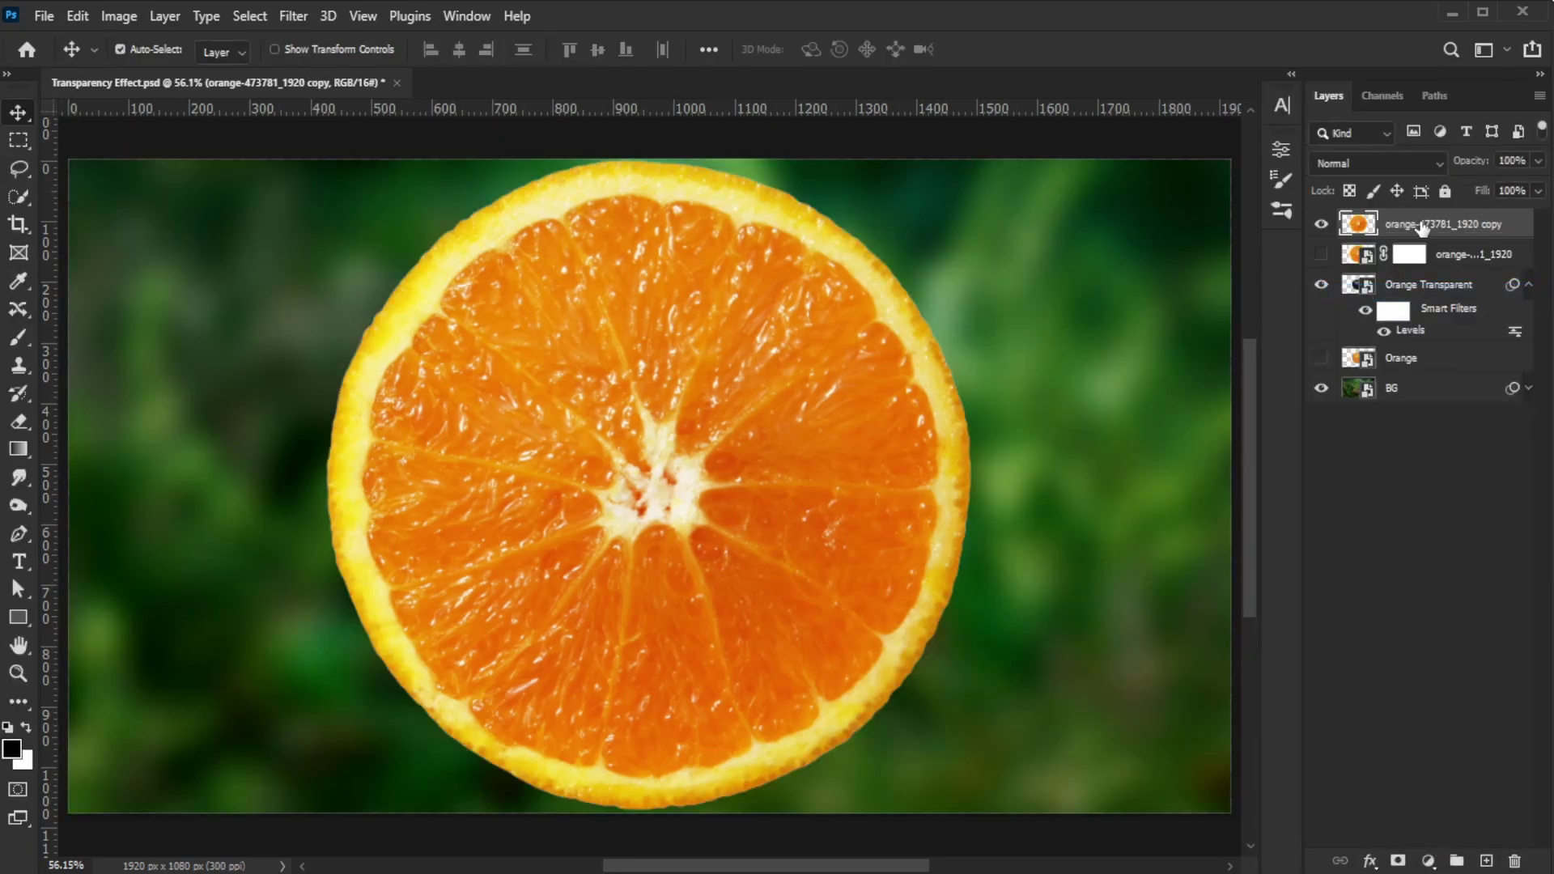
# Scale the slice down to about 59% and centre it over the orange.
pyautogui.hotkey('ctrl', 't')
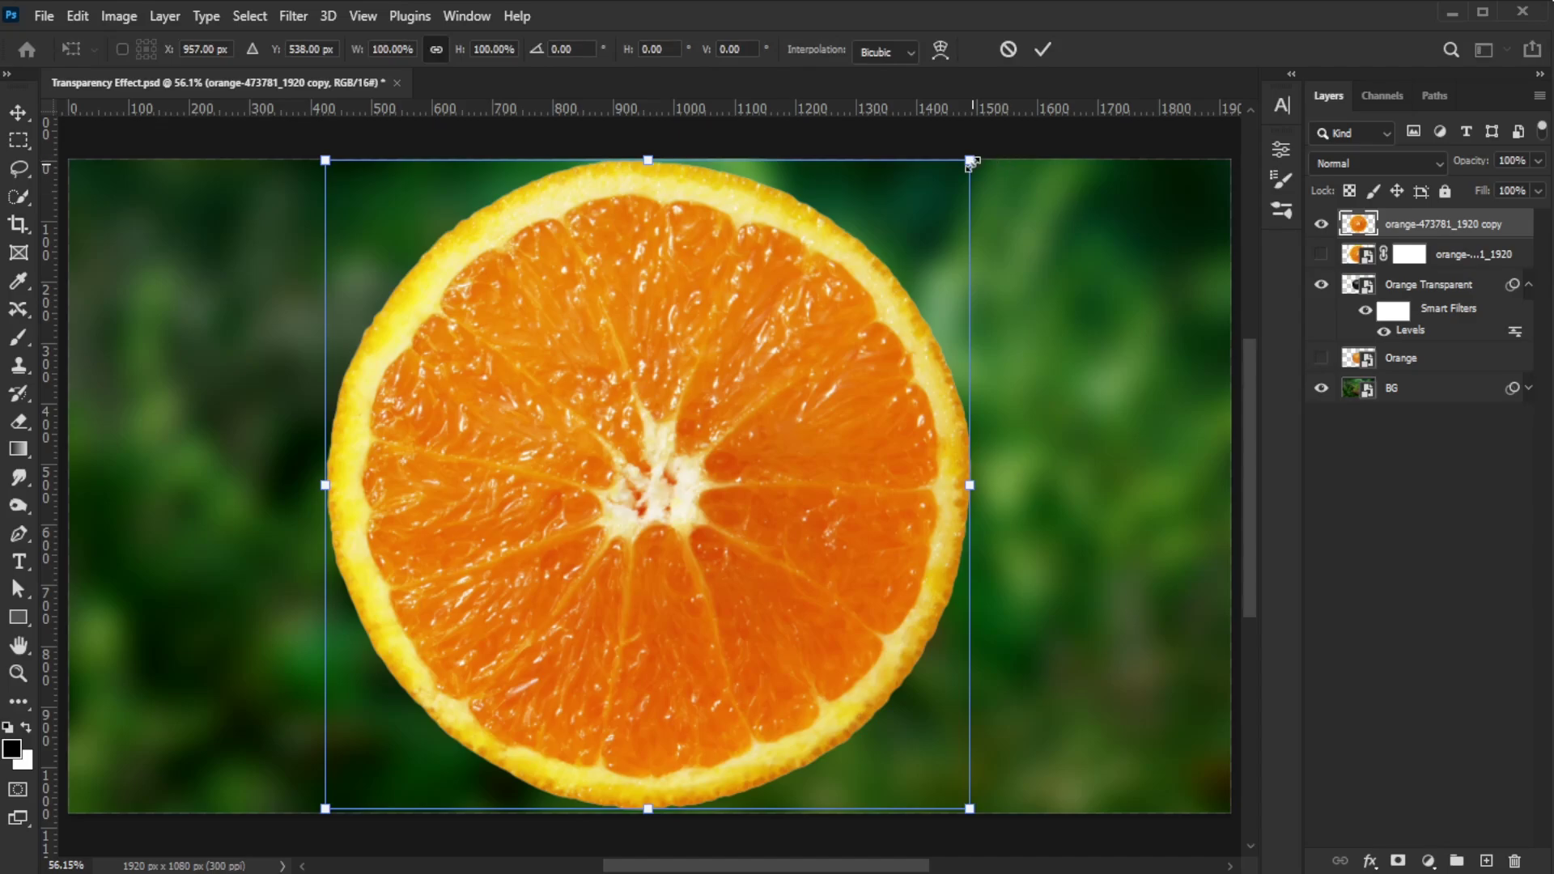
pyautogui.moveTo(971, 165); pyautogui.dragTo(856, 279)
pyautogui.moveTo(785, 484); pyautogui.dragTo(761, 494)
pyautogui.moveTo(832, 288); pyautogui.dragTo(815, 306)
pyautogui.moveTo(753, 479); pyautogui.dragTo(740, 486)
# Commit the slice's size and move its layer beneath Orange Transparent.
pyautogui.click(1043, 50)
pyautogui.moveTo(1432, 225); pyautogui.dragTo(1413, 344)
pyautogui.click(1529, 255)
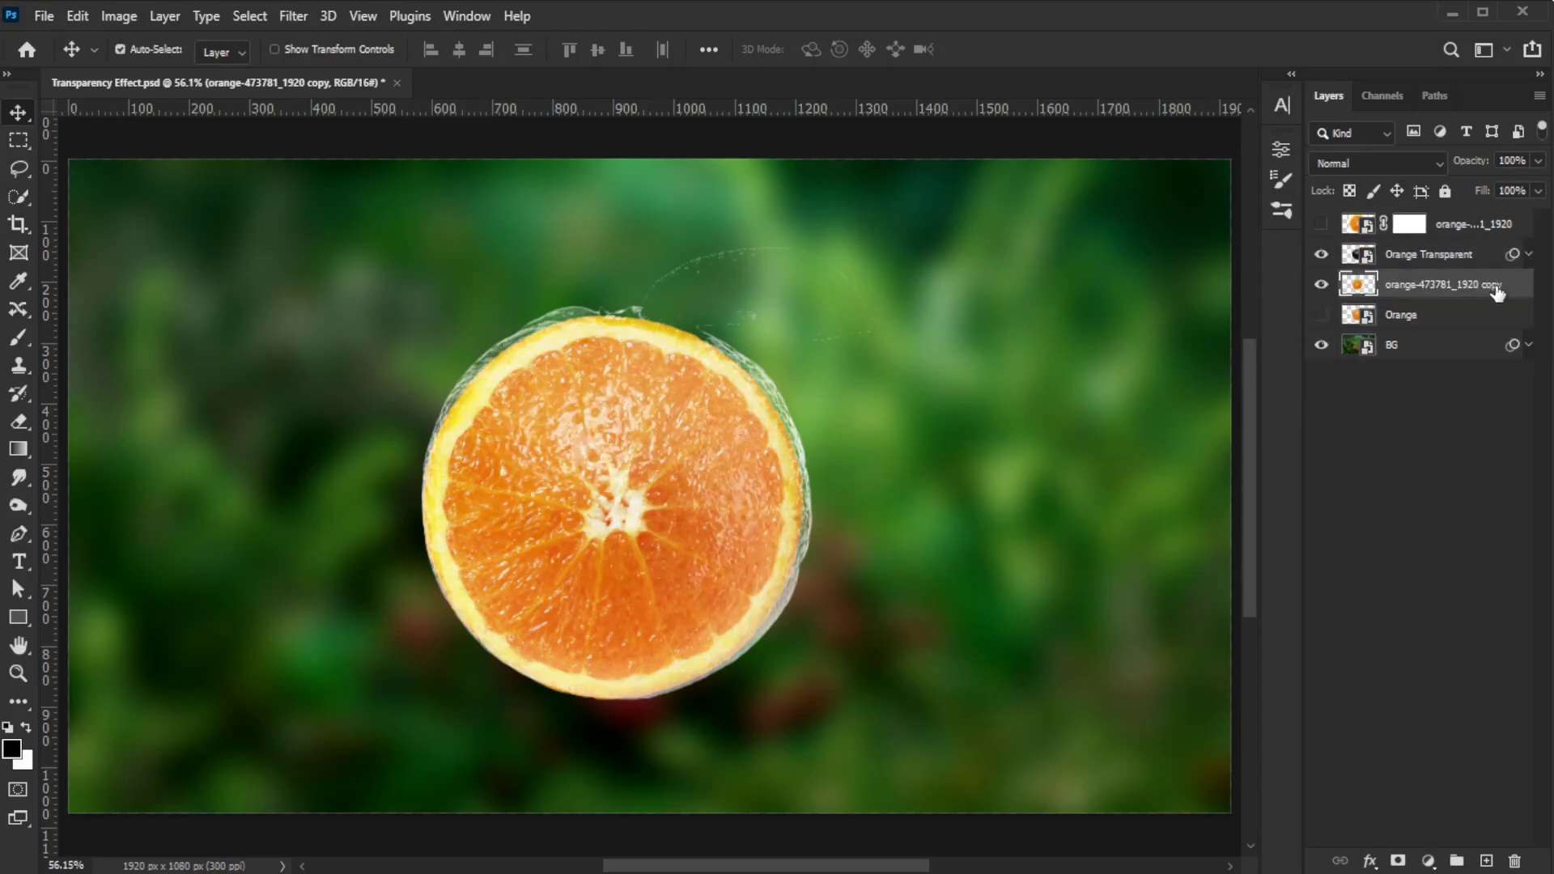
pyautogui.press('ctrl')
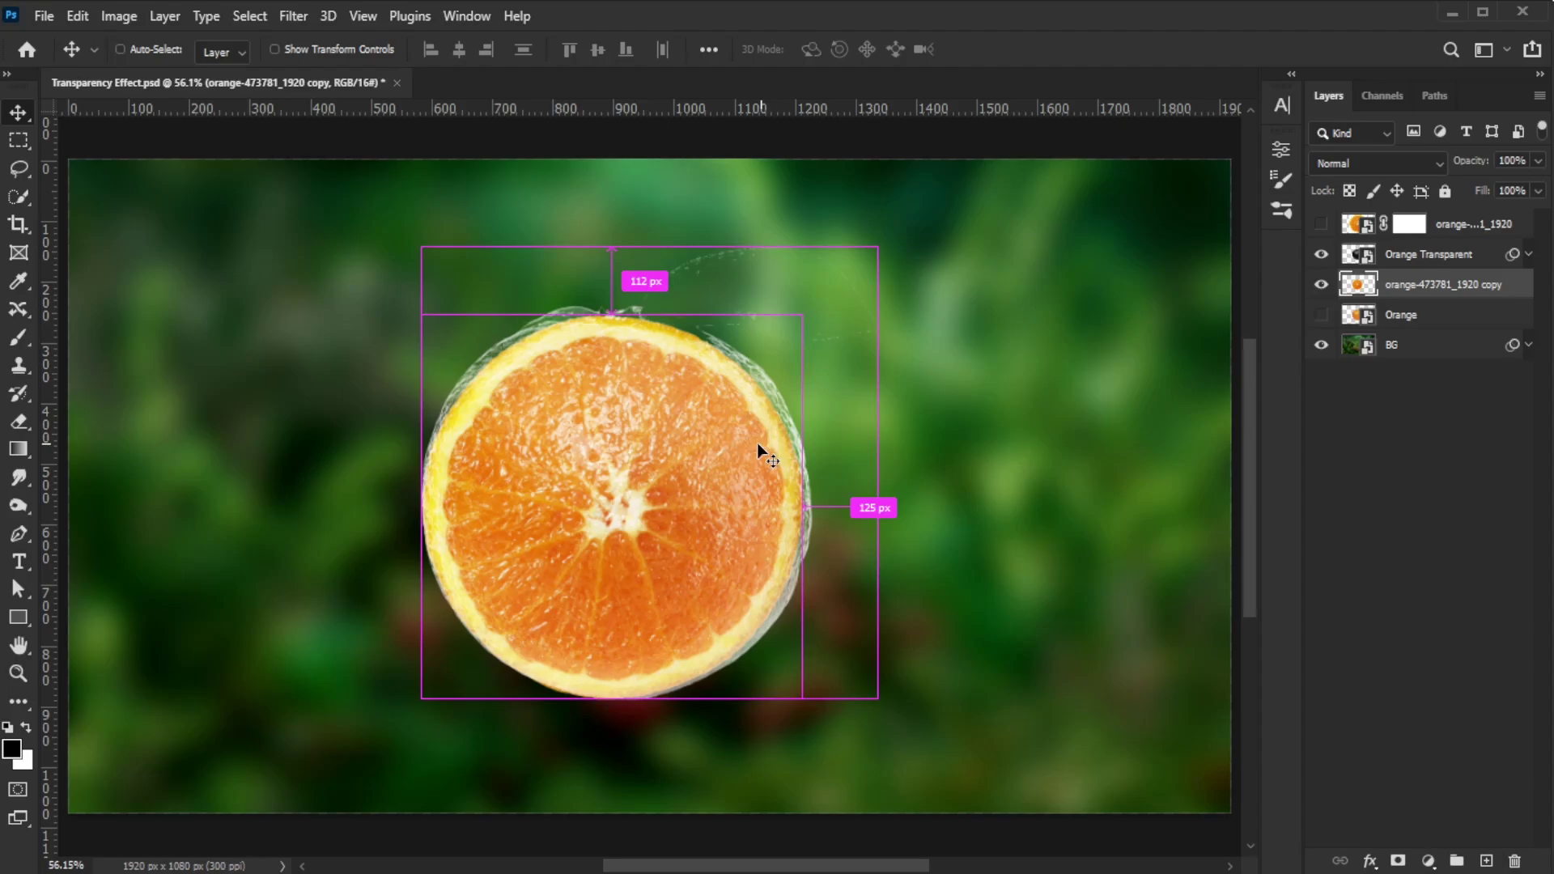
# Squash the slice into a thin flat ellipse matching the orange's width.
pyautogui.hotkey('ctrl', 't')
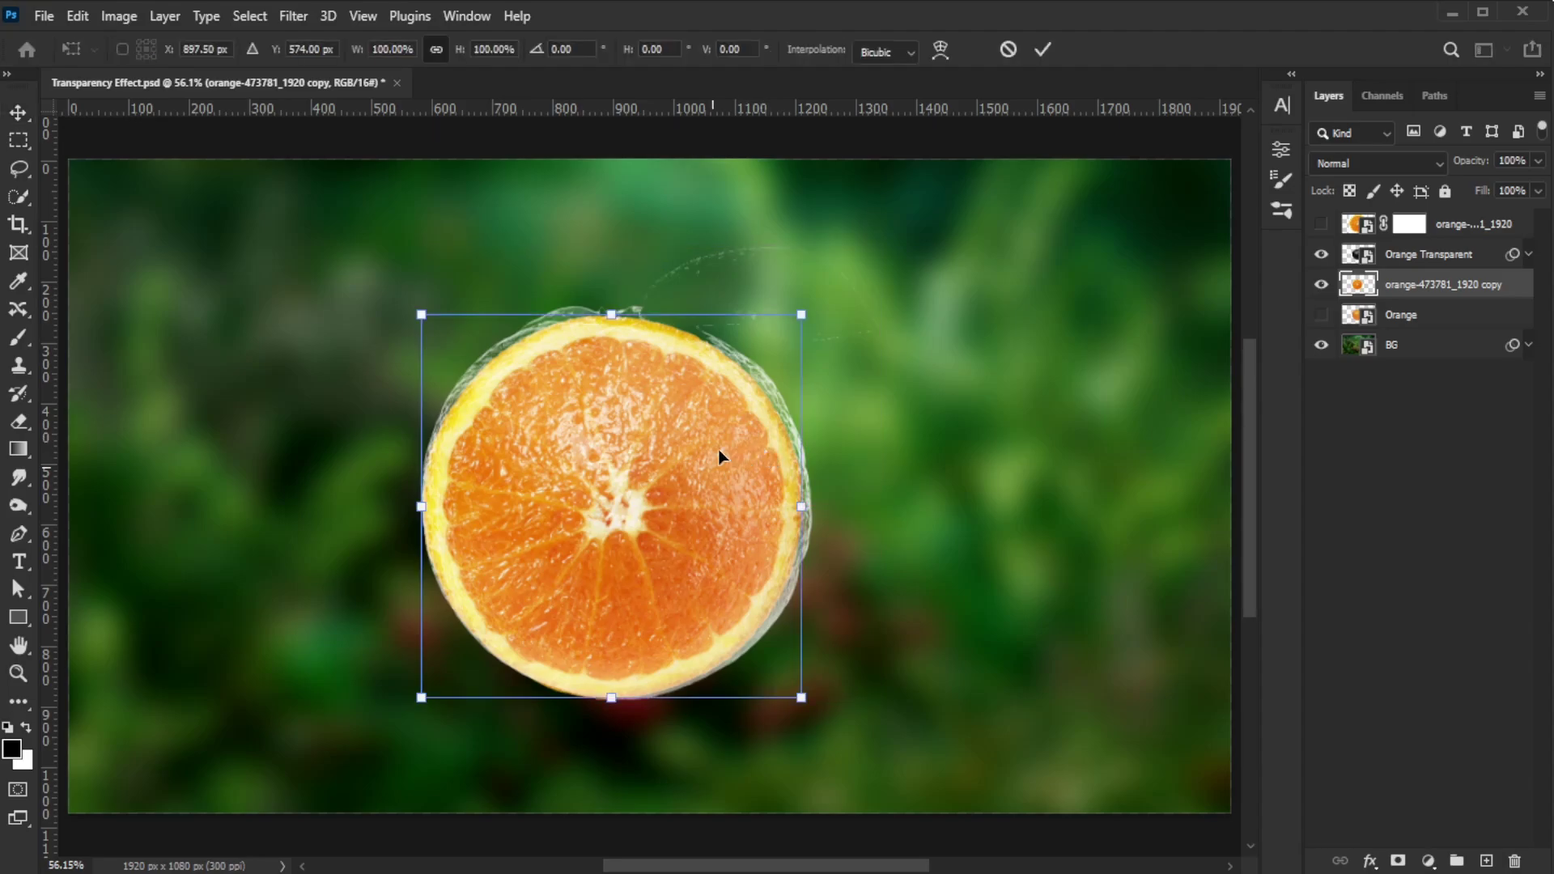
pyautogui.moveTo(805, 313); pyautogui.dragTo(808, 305)
pyautogui.moveTo(420, 504); pyautogui.dragTo(422, 504)
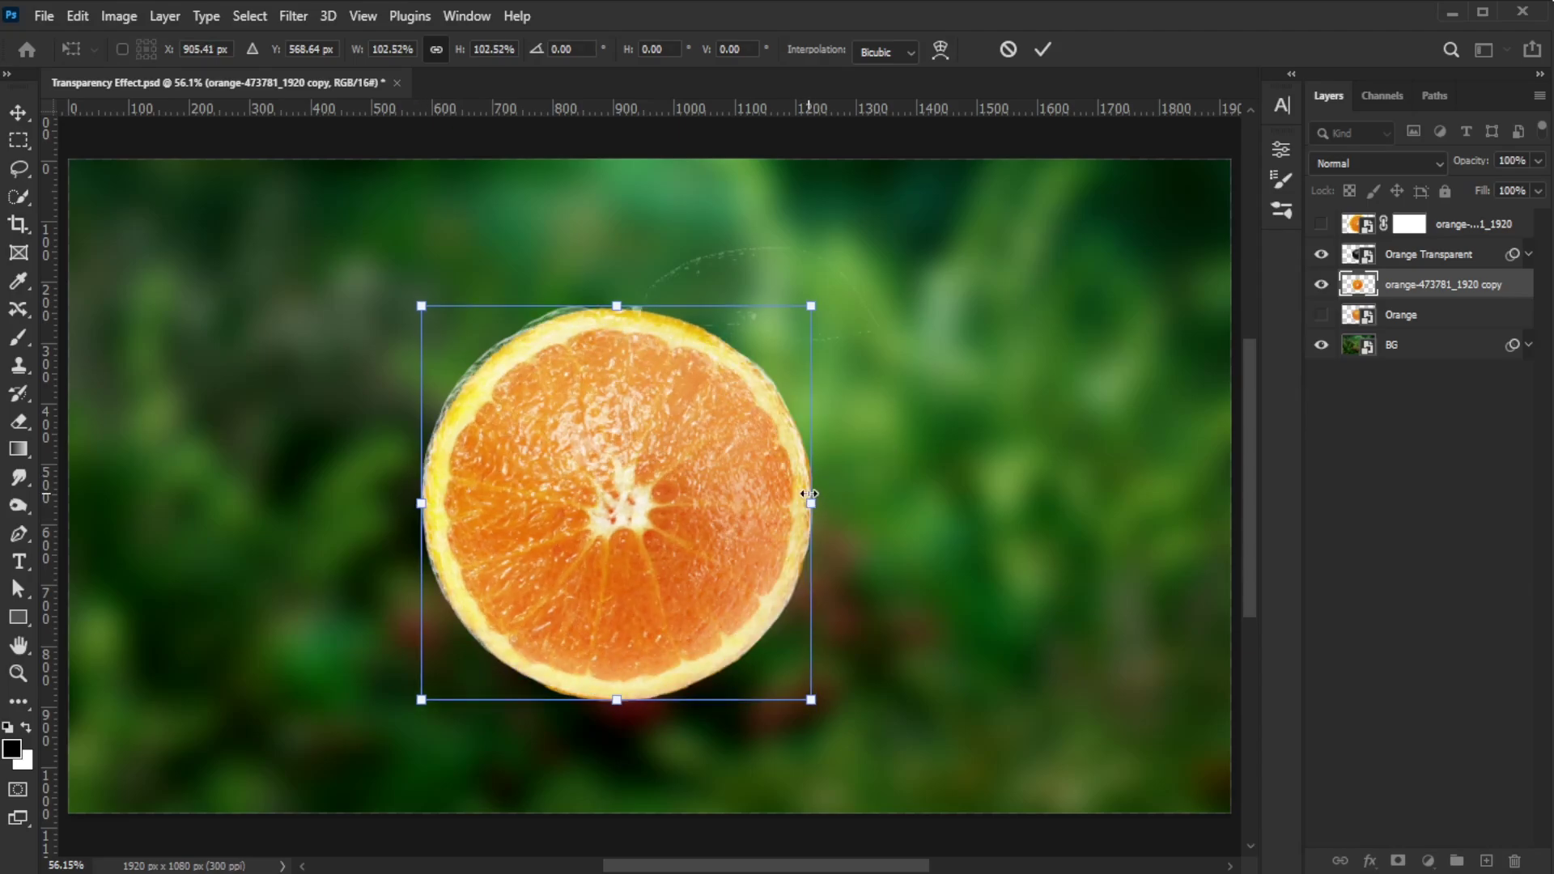
pyautogui.moveTo(617, 304); pyautogui.dragTo(617, 473)
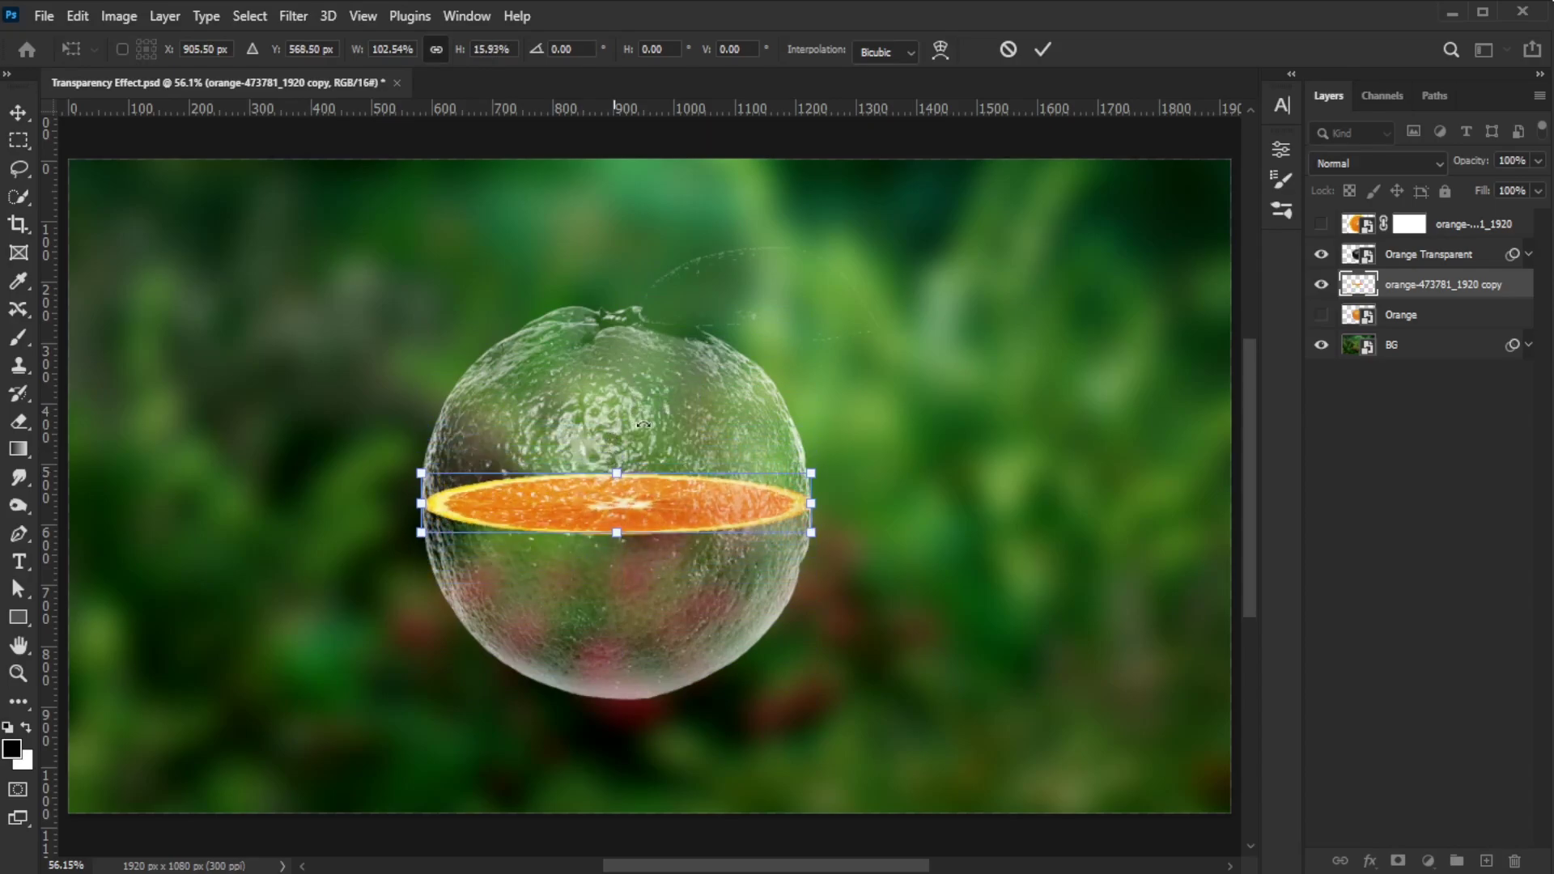
pyautogui.click(1044, 47)
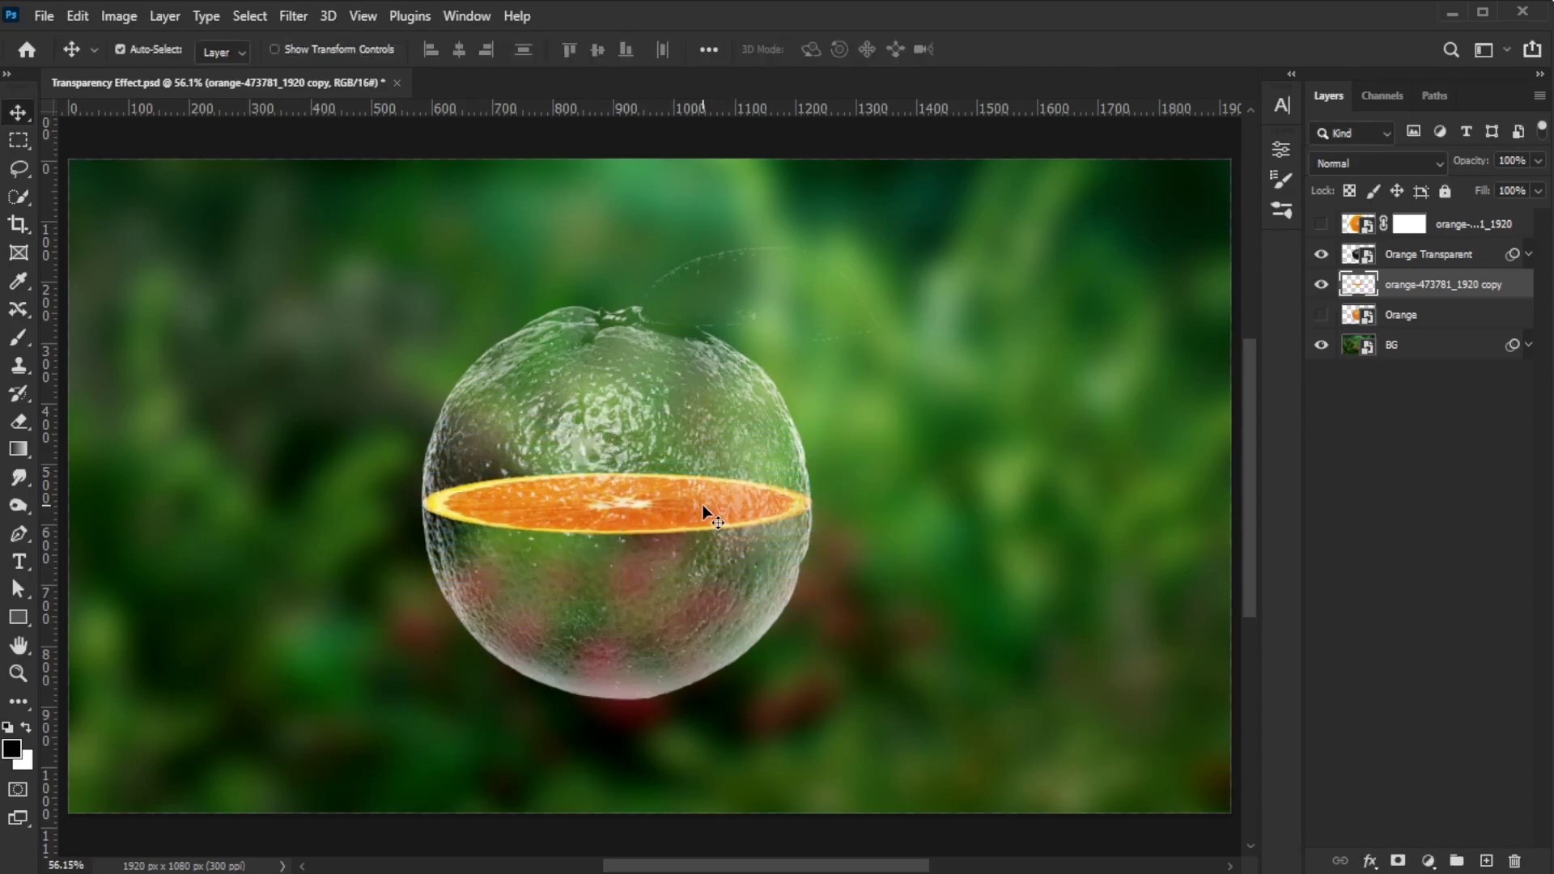
# Narrow the slice to 99.6% width and nudge it a few pixels down.
pyautogui.hotkey('ctrl', 't')
pyautogui.scroll(4, 820, 516)
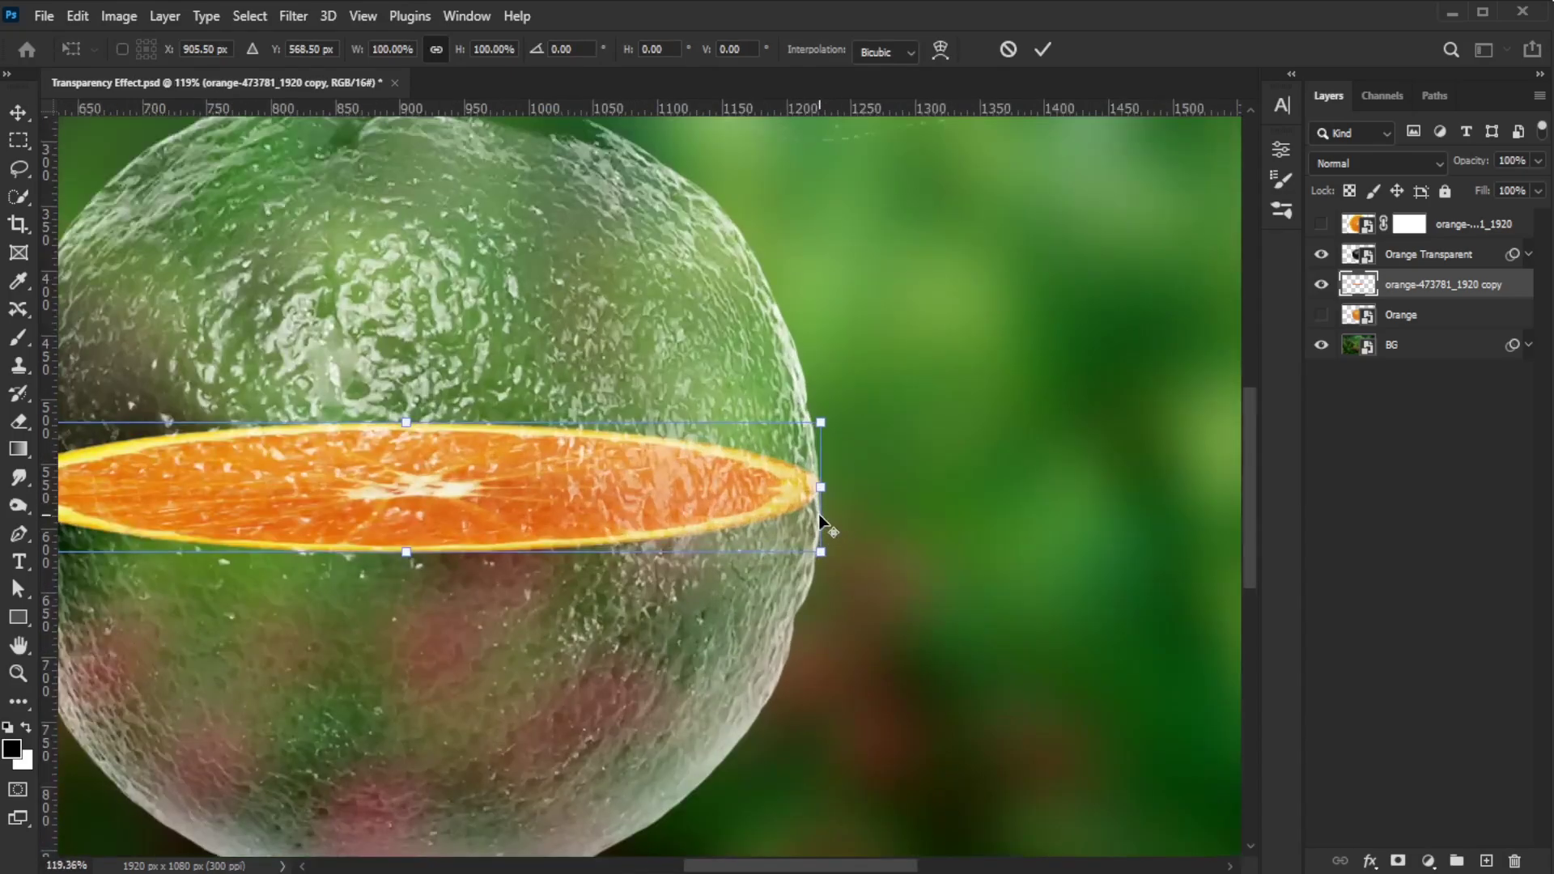
pyautogui.moveTo(821, 422); pyautogui.dragTo(817, 421)
pyautogui.scroll(-2, 778, 494)
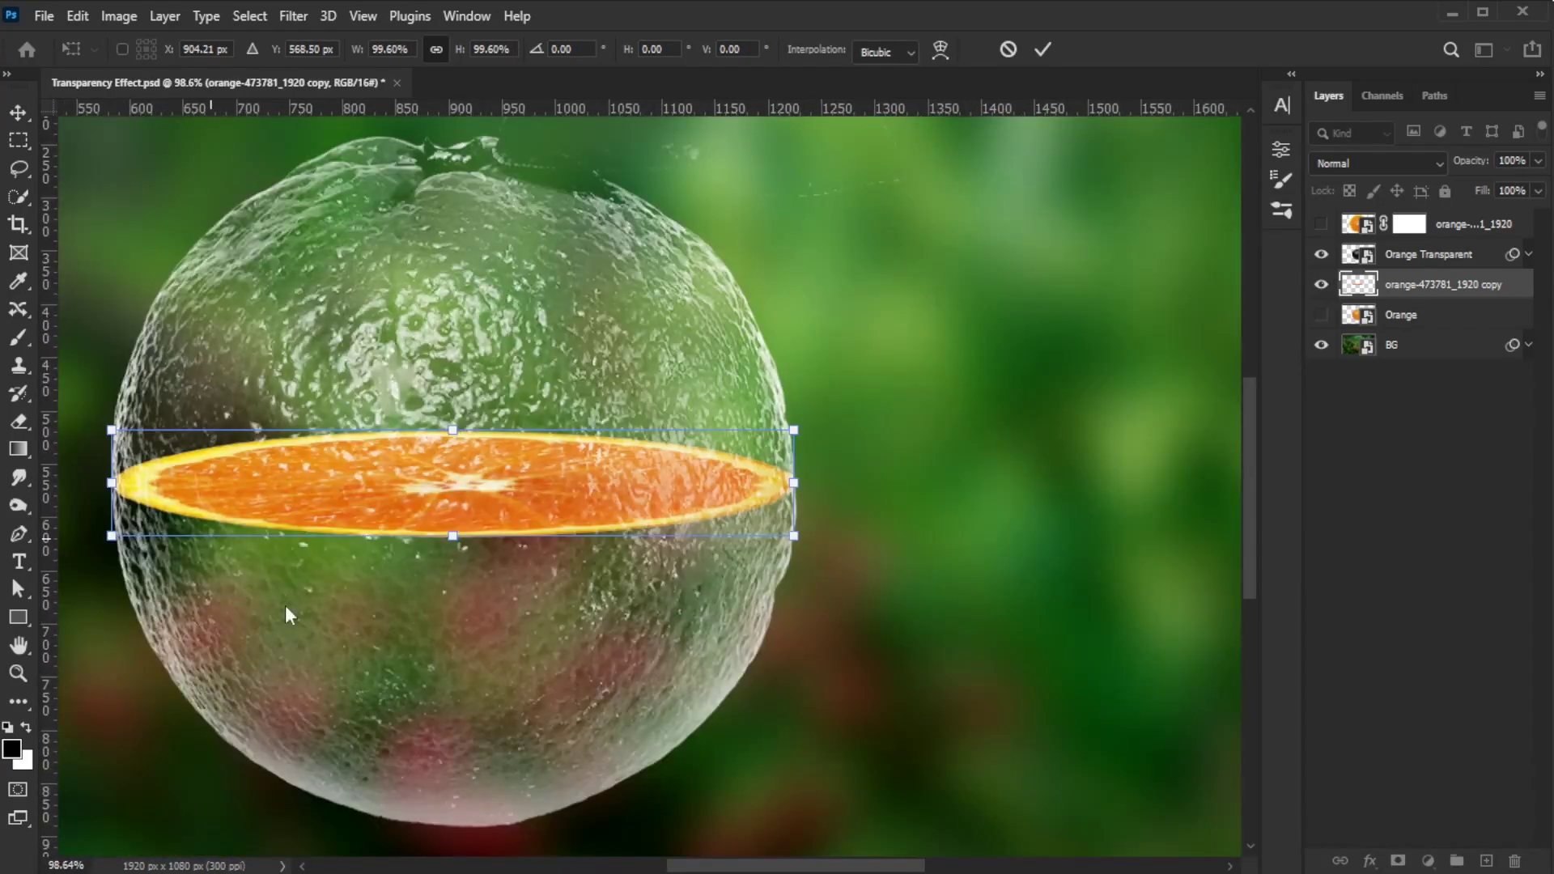
pyautogui.hscroll(-5, 599, 566)
pyautogui.scroll(2, 580, 518)
pyautogui.click(1047, 50)
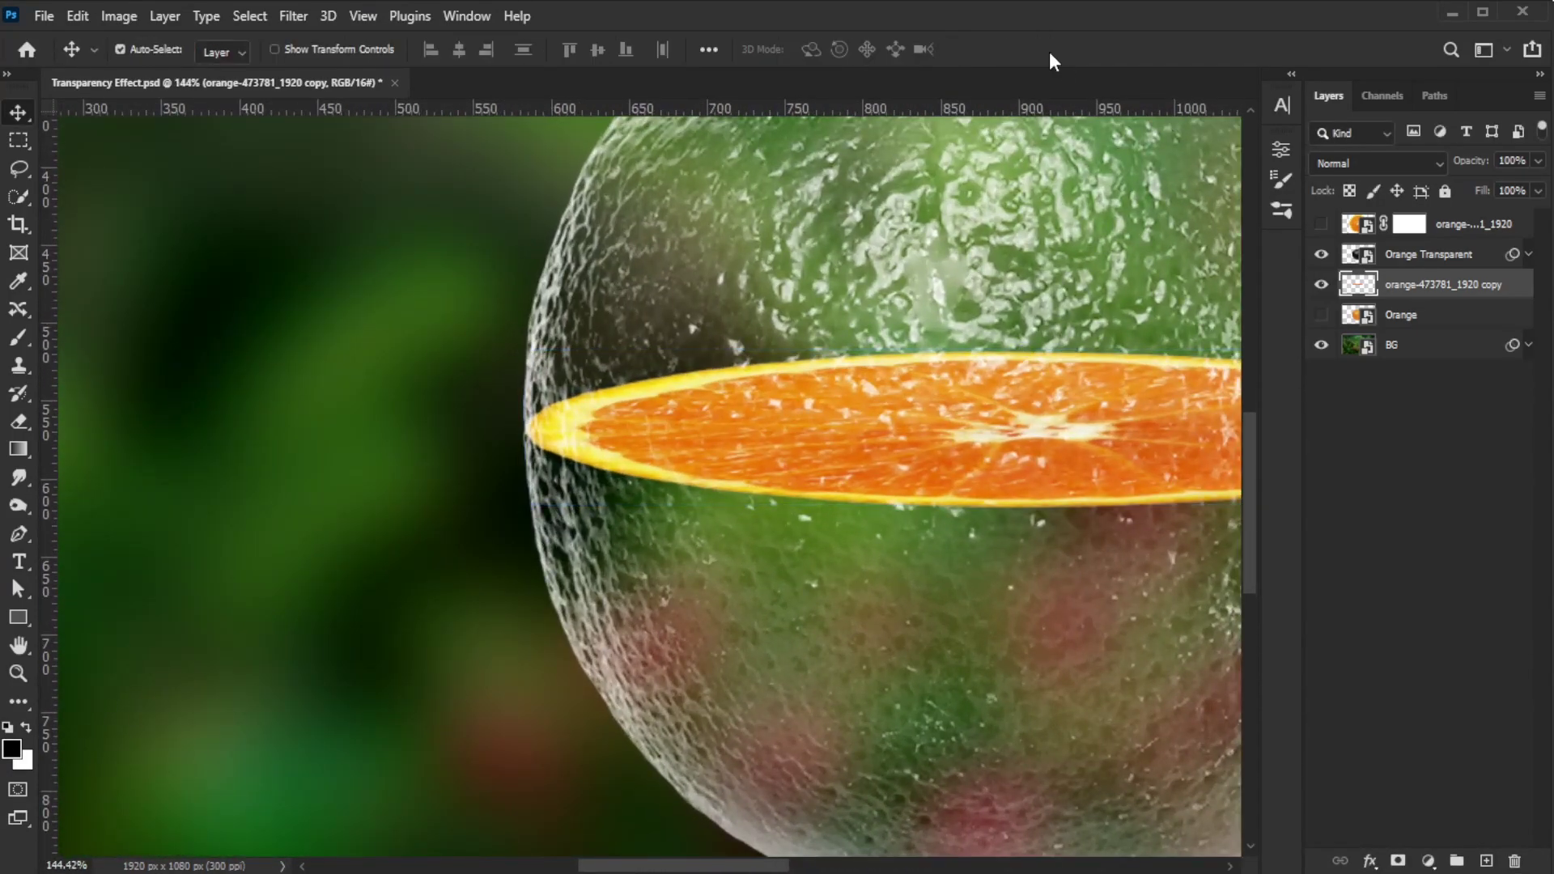
pyautogui.hotkey('ctrl', '0')
pyautogui.press('Down')
pyautogui.press('Down')
pyautogui.press('Down')
pyautogui.press('Down')
pyautogui.press('Down')
pyautogui.press('Down')
pyautogui.press('Down')
pyautogui.press('Down')
pyautogui.press('Down')
pyautogui.press('Down')
pyautogui.press('Down')
pyautogui.press('Down')
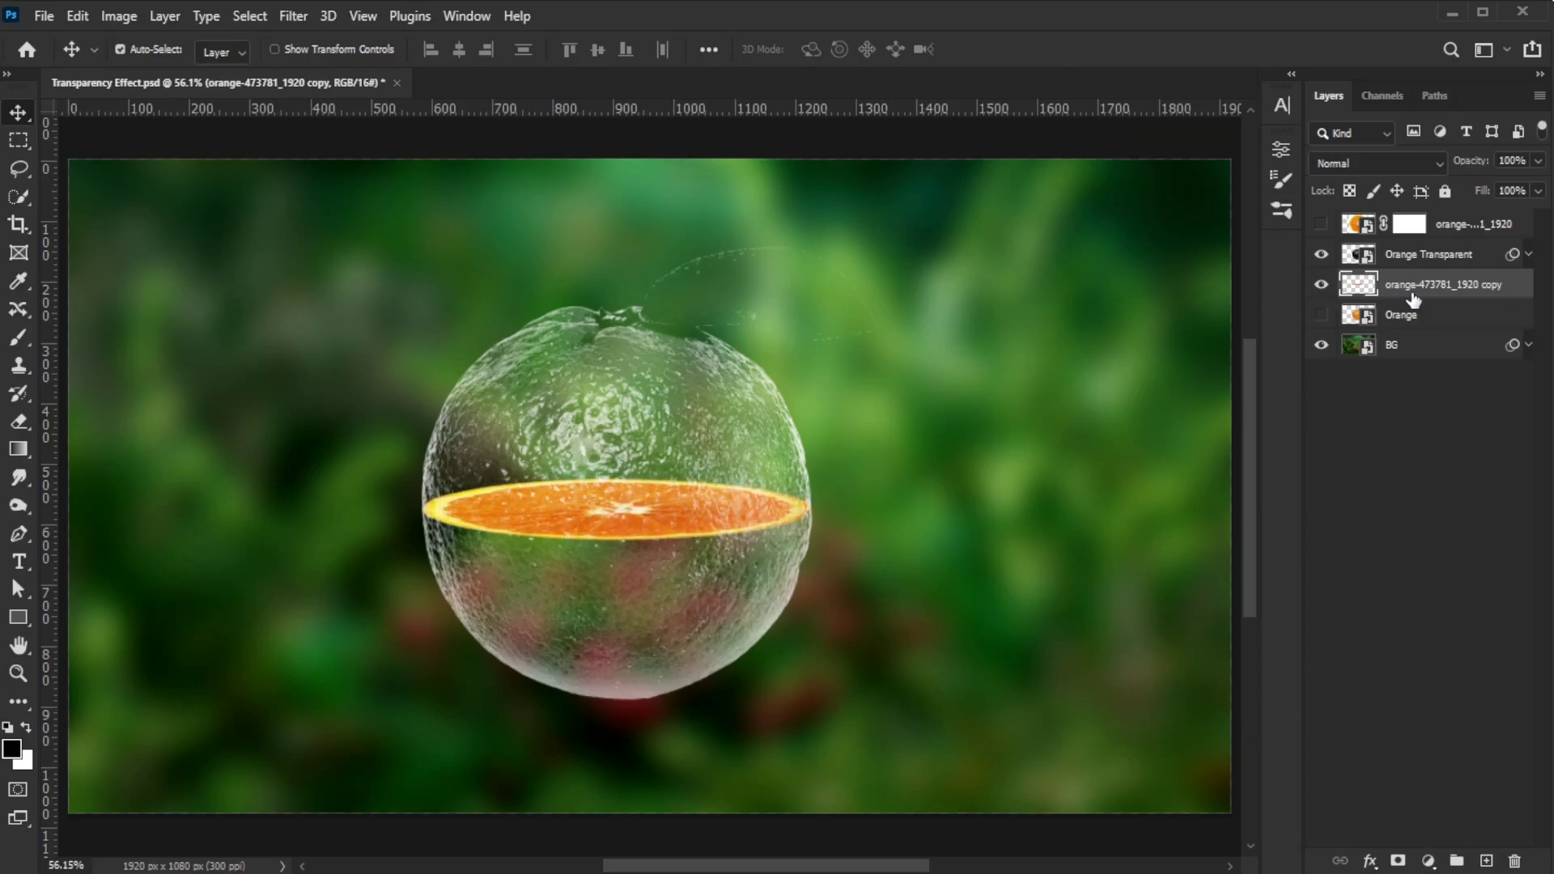
# Add a layer mask to Orange Transparent and select the inverse of the slice outline.
pyautogui.click(1414, 256)
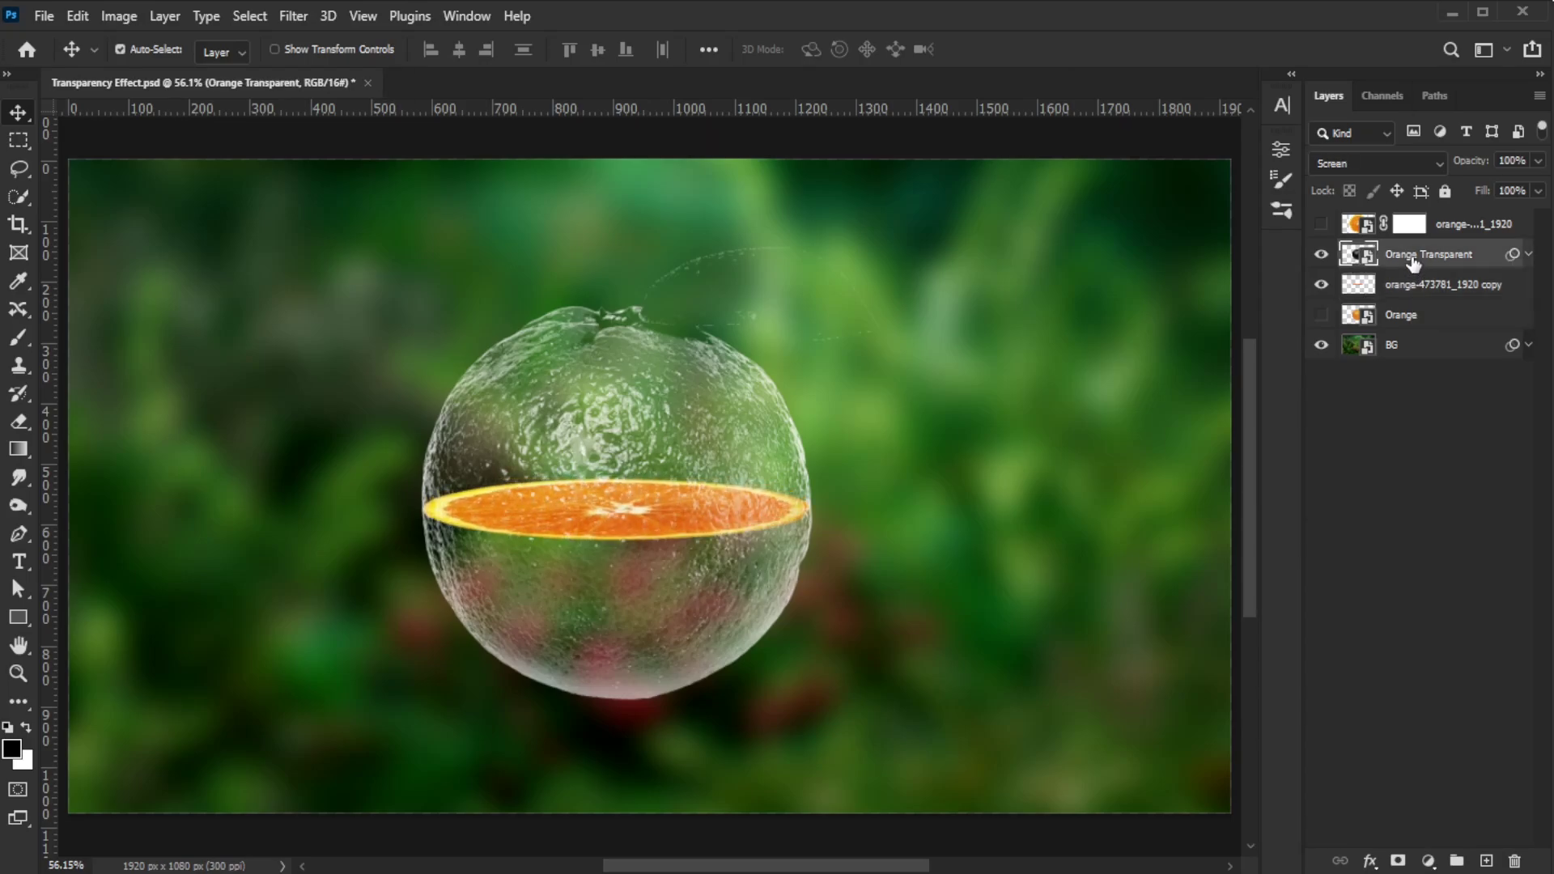
pyautogui.click(1398, 862)
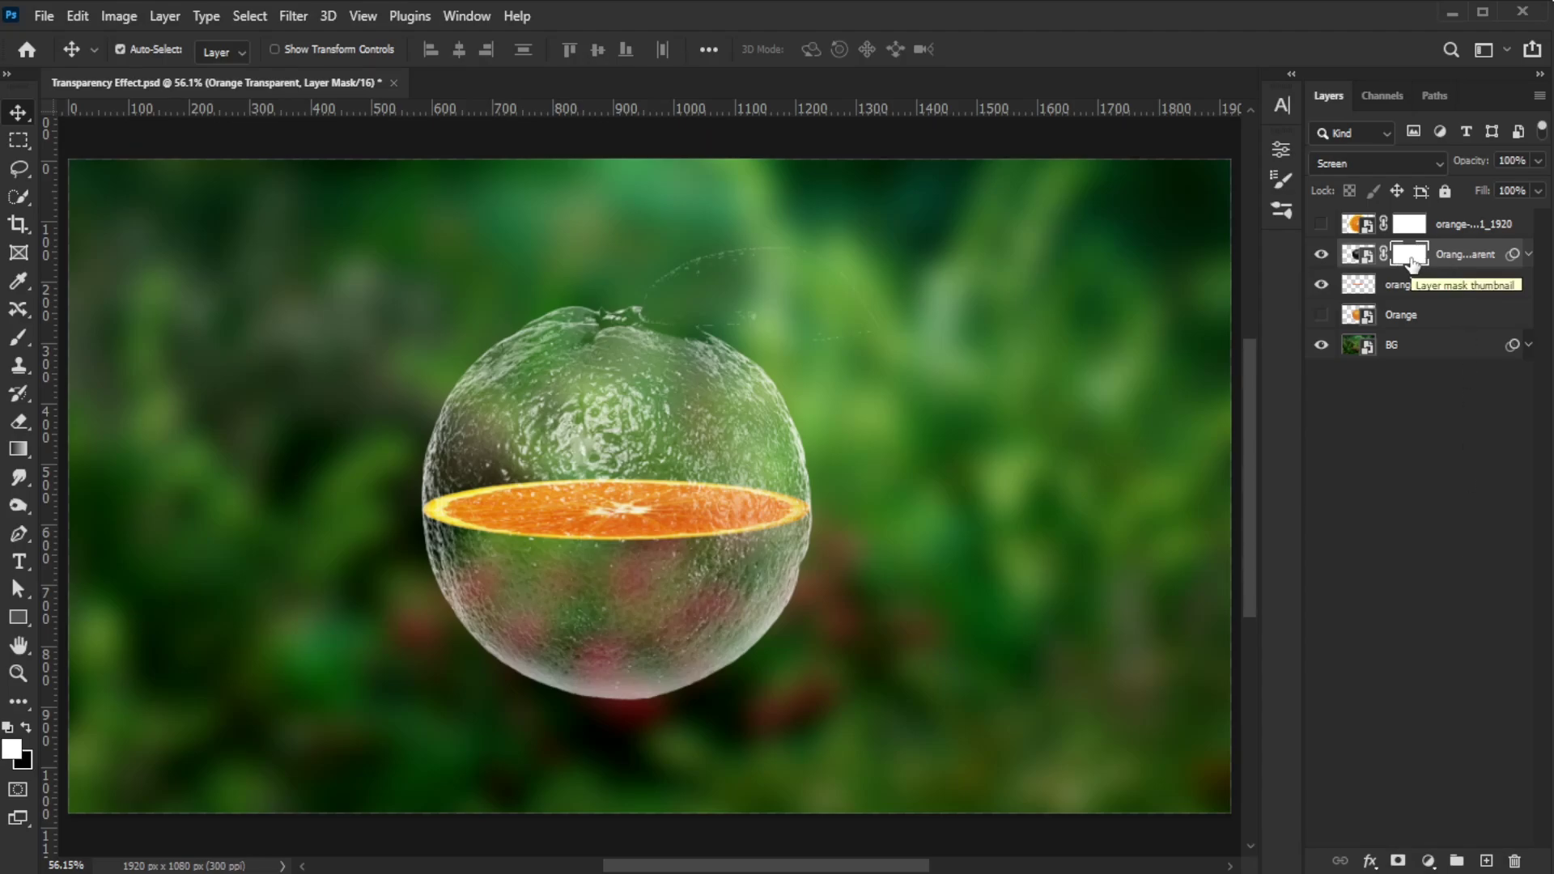
pyautogui.keyDown('ctrl'); pyautogui.click(1365, 290); pyautogui.keyUp('ctrl')
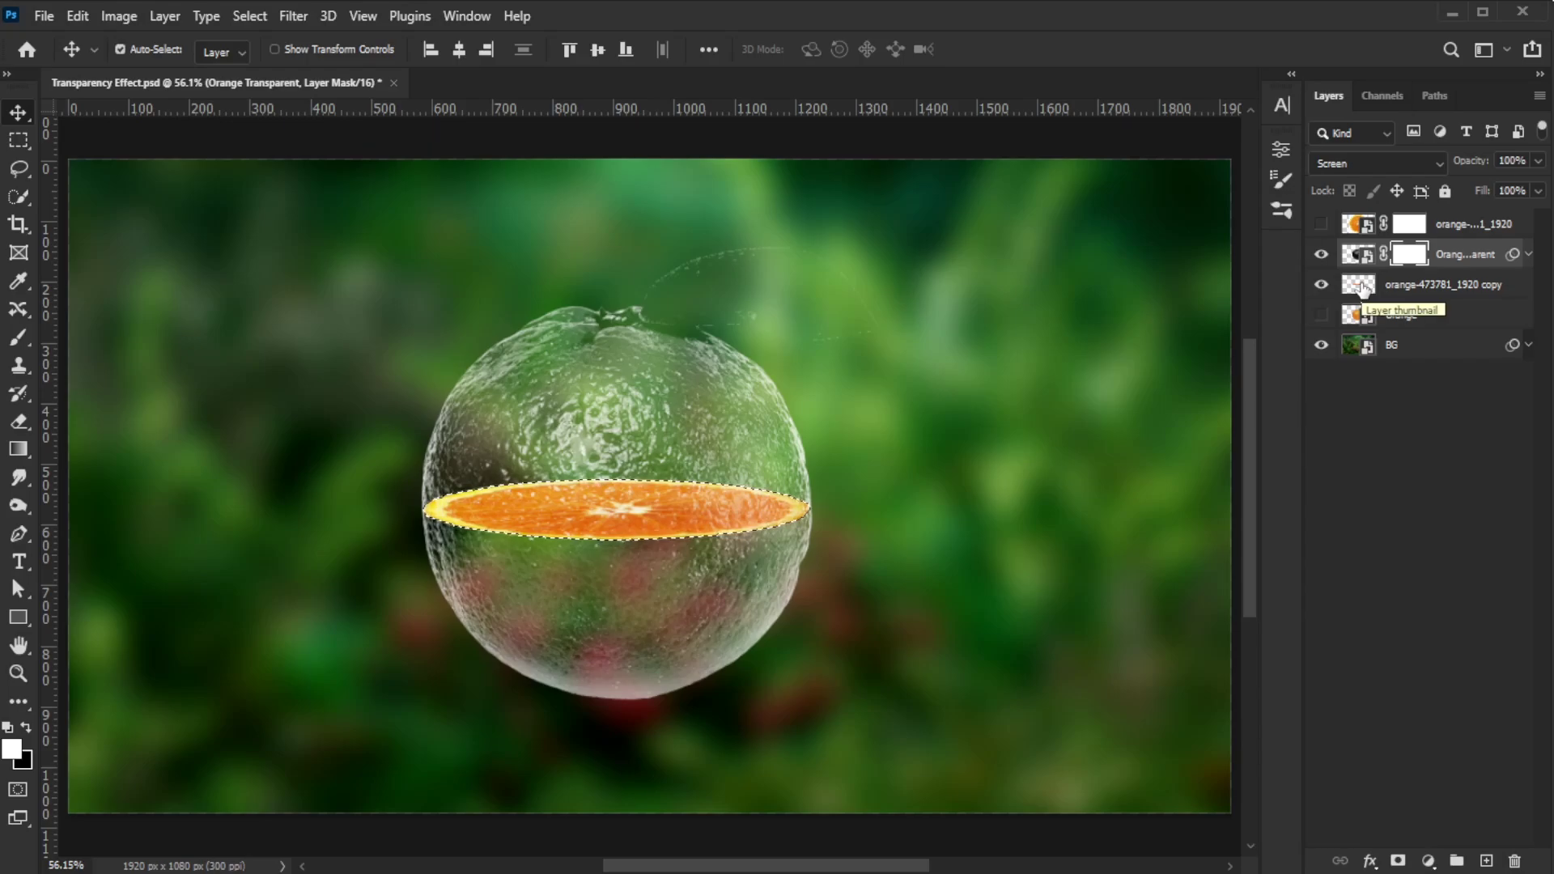
pyautogui.click(243, 16)
pyautogui.click(259, 102)
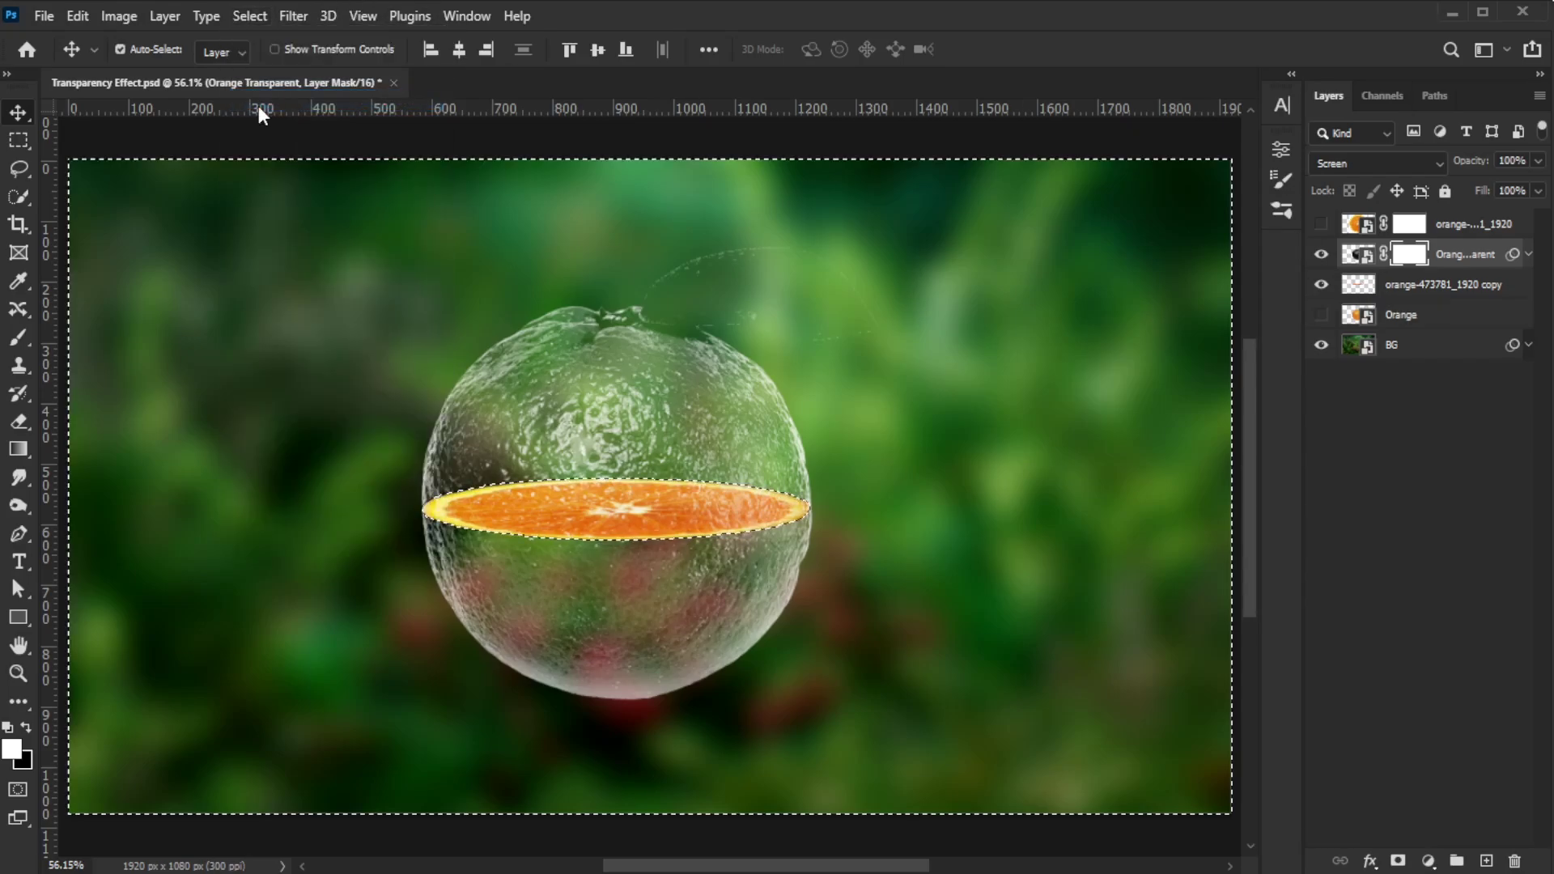
# Set up a black Hard Round brush for painting the mask.
pyautogui.click(27, 726)
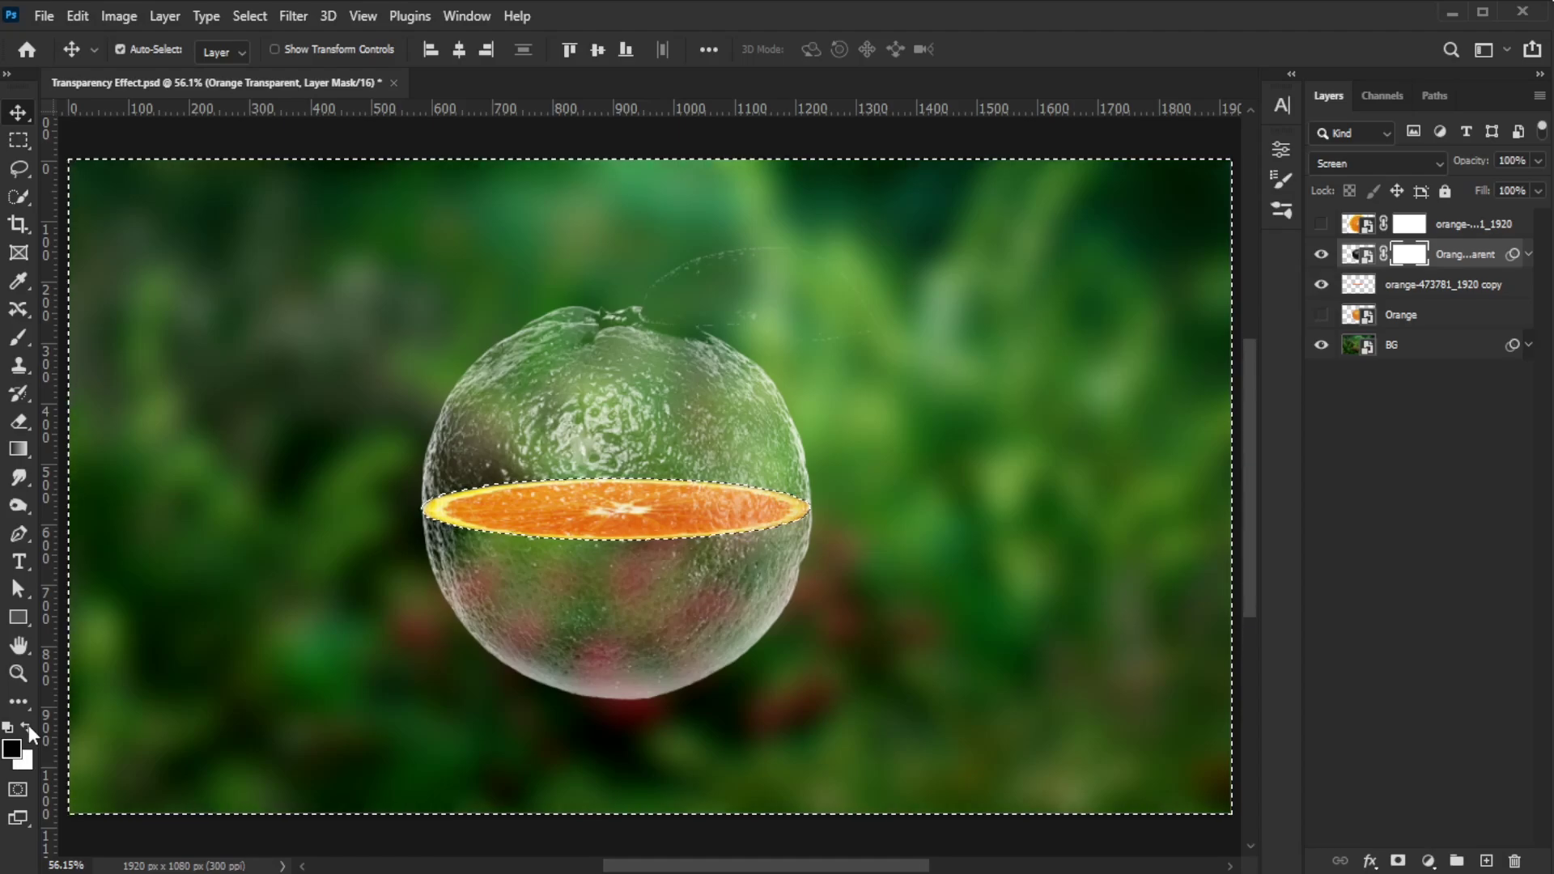
pyautogui.click(20, 340)
pyautogui.click(66, 337)
pyautogui.click(153, 49)
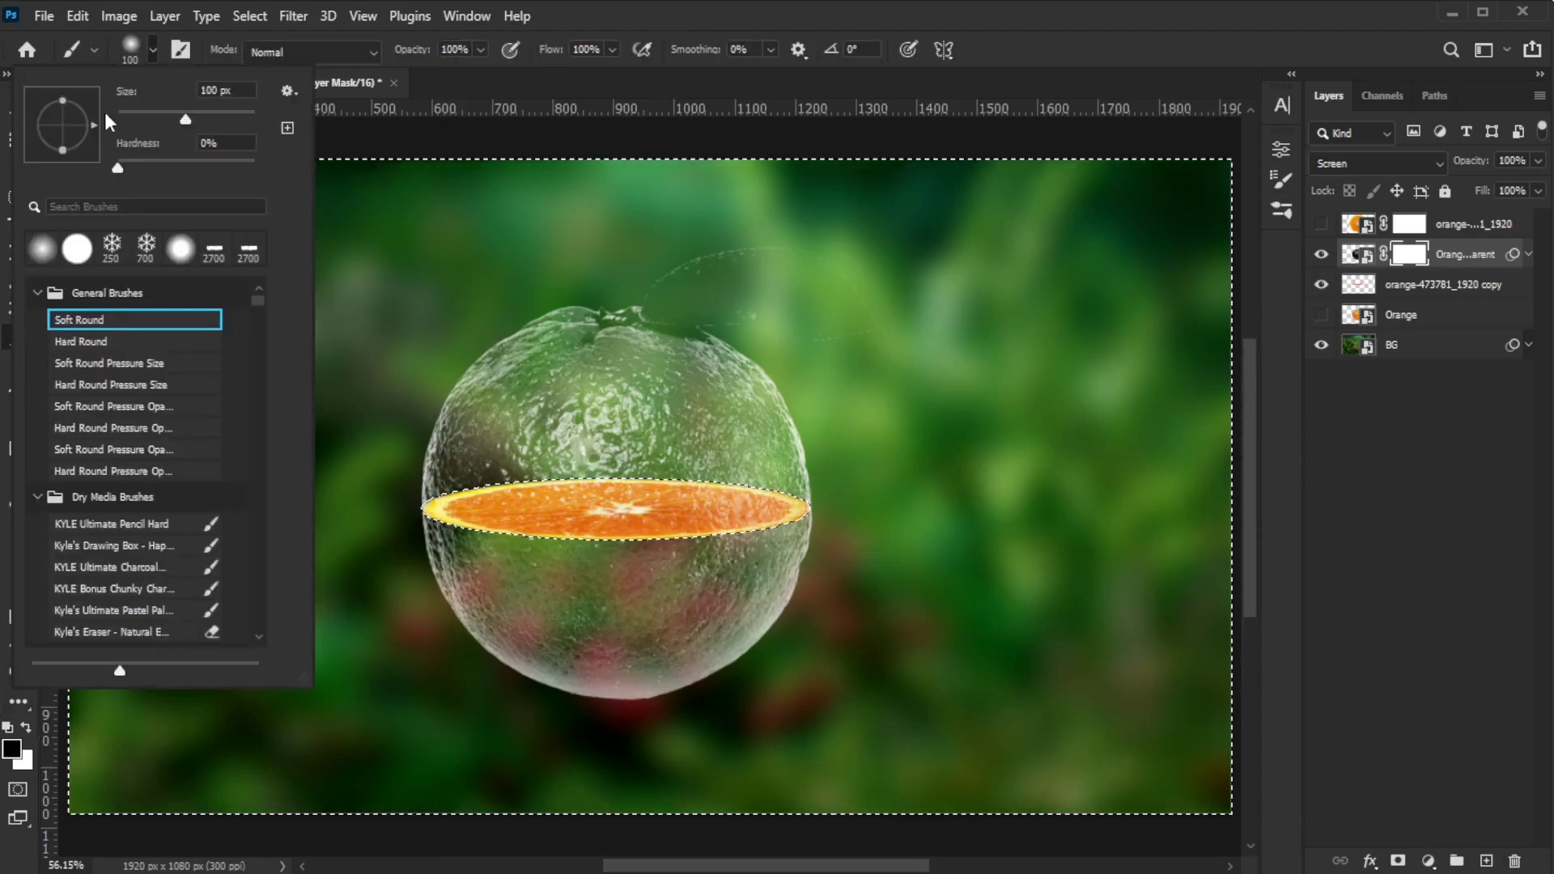
pyautogui.click(80, 341)
pyautogui.click(536, 76)
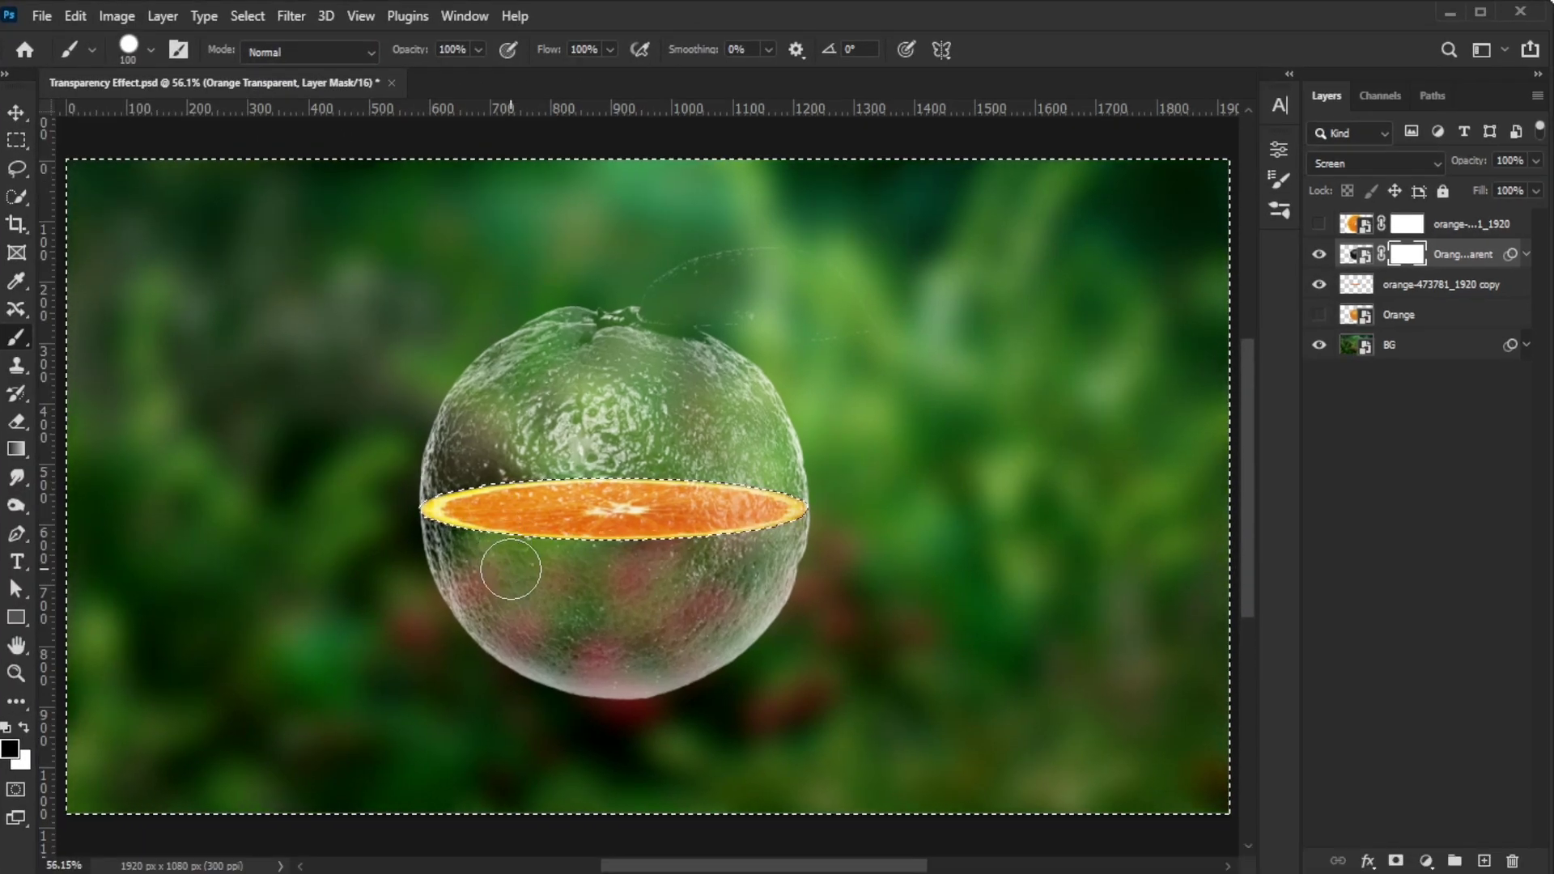
# Paint black over the glassy shell's lower half below the slice.
pyautogui.moveTo(510, 569)
pyautogui.mouseDown()
pyautogui.moveTo(555, 666)
pyautogui.moveTo(680, 639)
pyautogui.mouseUp()
pyautogui.moveTo(732, 545)
pyautogui.mouseDown()
pyautogui.moveTo(749, 625)
pyautogui.moveTo(793, 541)
pyautogui.mouseUp()
pyautogui.moveTo(534, 631)
pyautogui.mouseDown()
pyautogui.moveTo(478, 580)
pyautogui.moveTo(479, 628)
pyautogui.moveTo(444, 534)
pyautogui.mouseUp()
pyautogui.moveTo(527, 562); pyautogui.dragTo(1117, 532)
pyautogui.press('[')
pyautogui.press('[')
pyautogui.press('[')
pyautogui.press('[')
pyautogui.press('[')
pyautogui.hscroll(2, 1044, 497)
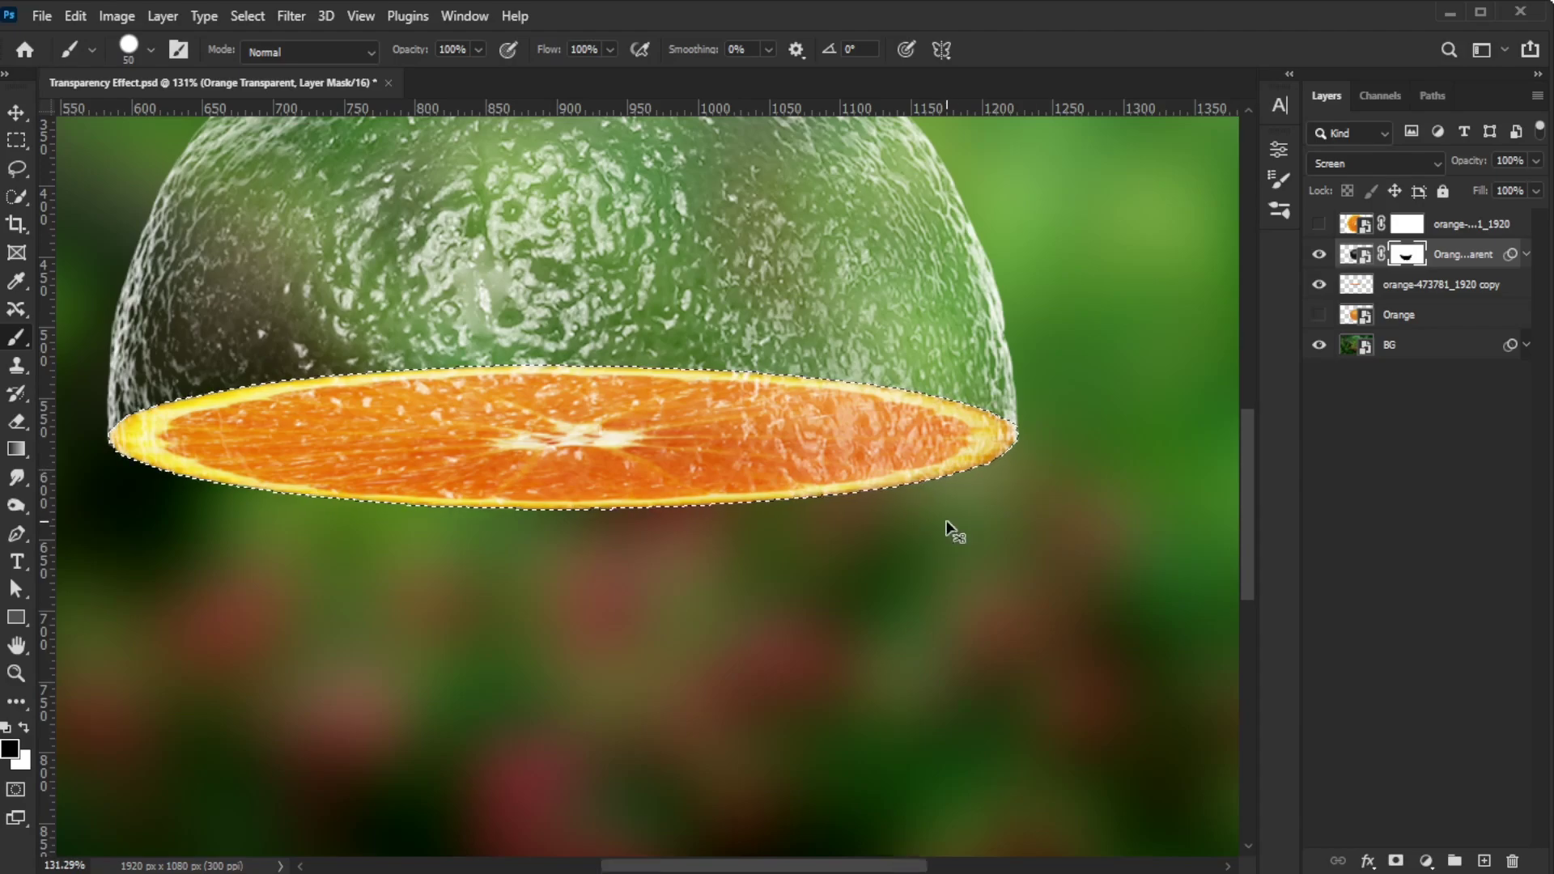
pyautogui.hotkey('ctrl', '0')
# Show the Orange layer, give it a layer mask, and load the inverted slice selection.
pyautogui.click(1319, 315)
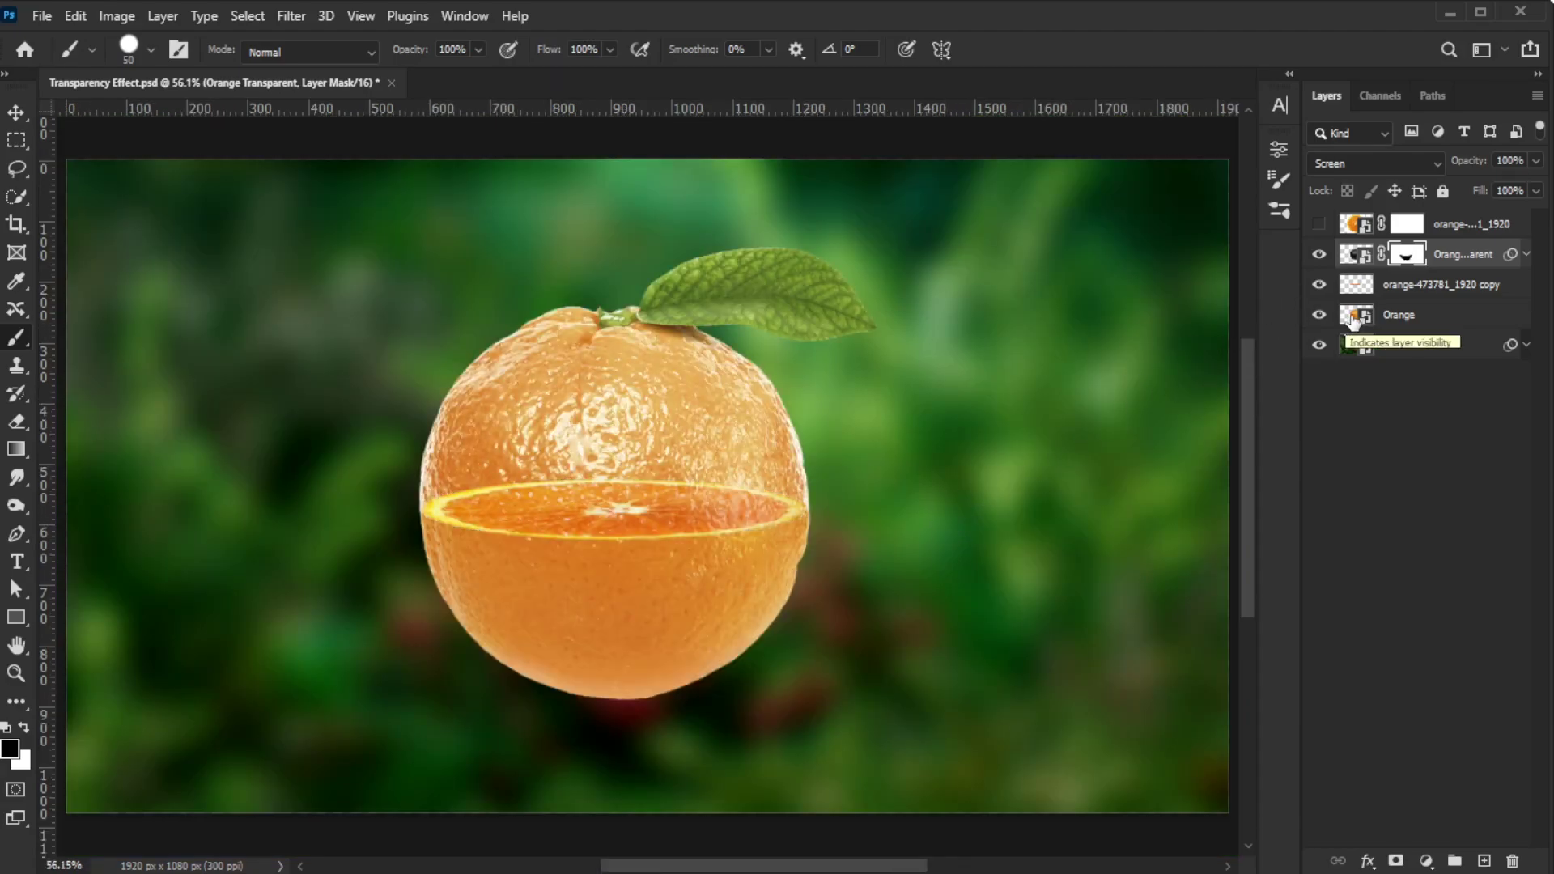
pyautogui.click(1437, 317)
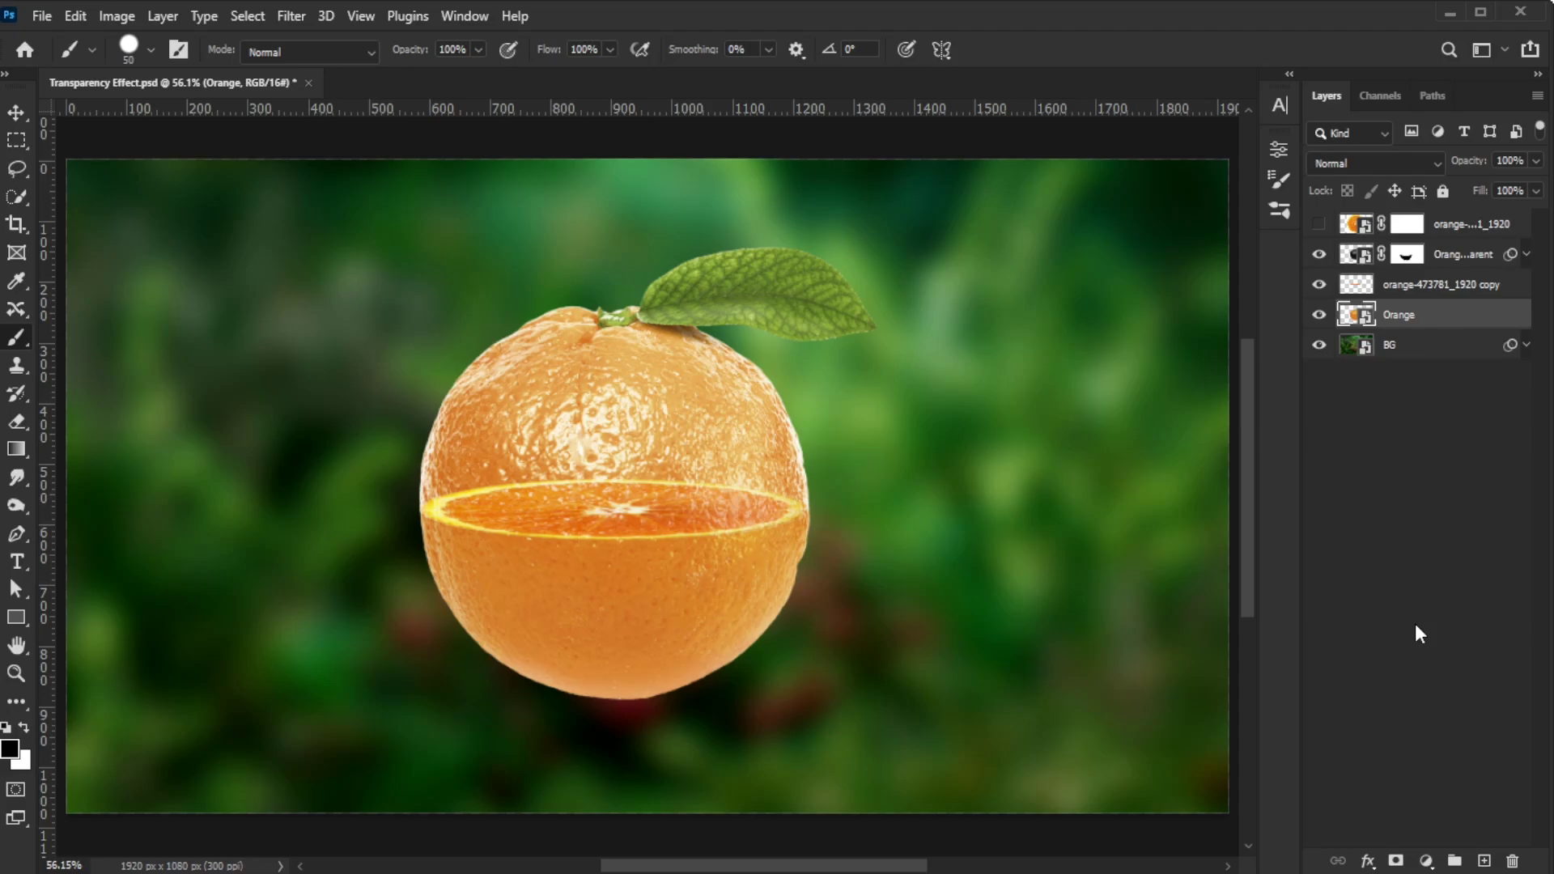
pyautogui.click(1397, 861)
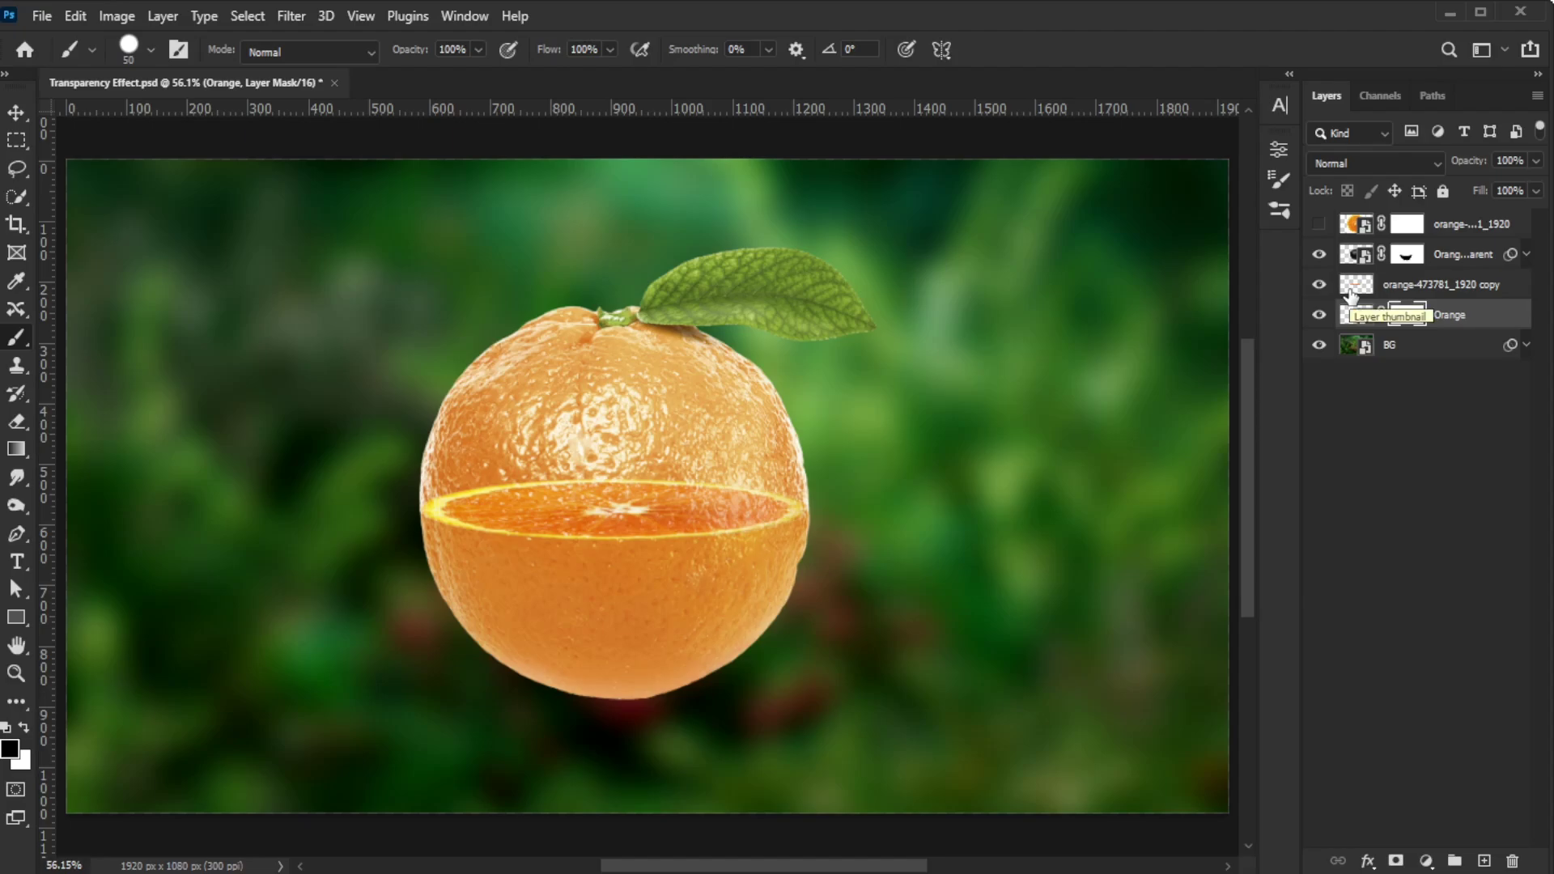
pyautogui.keyDown('ctrl'); pyautogui.click(1350, 294); pyautogui.keyUp('ctrl')
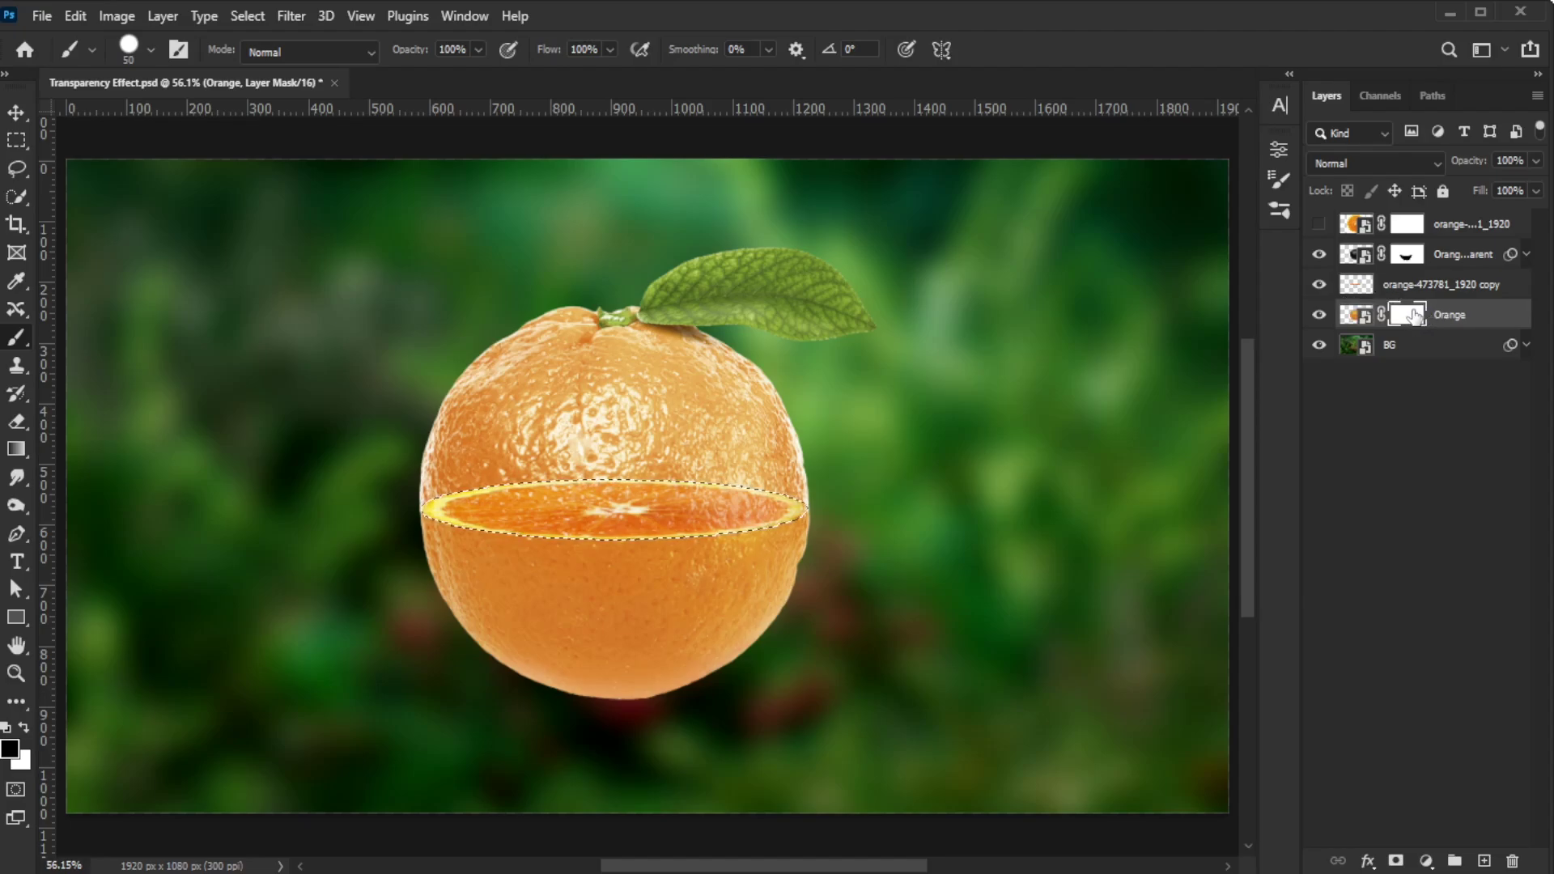
pyautogui.click(246, 16)
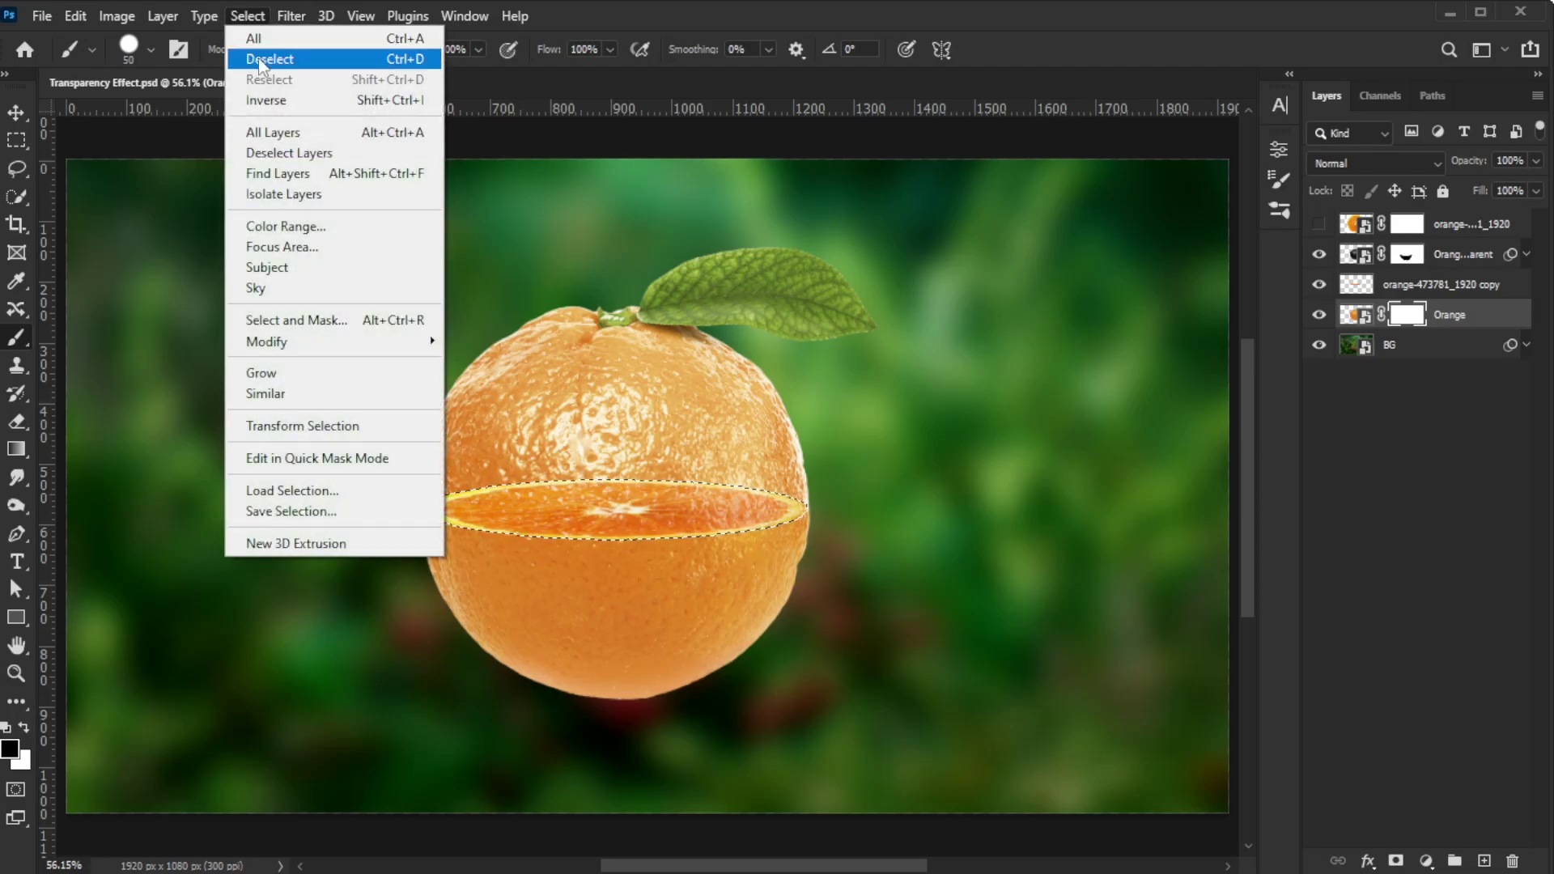
pyautogui.click(253, 103)
# Paint black on the Orange mask over the top half, cleaning up beside the stem, and delete the hidden layer.
pyautogui.press(']')
pyautogui.press(']')
pyautogui.press(']')
pyautogui.moveTo(548, 480); pyautogui.dragTo(441, 469)
pyautogui.moveTo(797, 477)
pyautogui.mouseDown()
pyautogui.moveTo(731, 474)
pyautogui.moveTo(774, 426)
pyautogui.moveTo(540, 428)
pyautogui.moveTo(481, 454)
pyautogui.moveTo(522, 372)
pyautogui.moveTo(693, 384)
pyautogui.moveTo(618, 387)
pyautogui.moveTo(505, 317)
pyautogui.moveTo(381, 314)
pyautogui.moveTo(701, 396)
pyautogui.moveTo(708, 330)
pyautogui.moveTo(688, 341)
pyautogui.moveTo(945, 364)
pyautogui.moveTo(717, 336)
pyautogui.mouseUp()
pyautogui.press('[')
pyautogui.press('[')
pyautogui.press('[')
pyautogui.press('[')
pyautogui.press('[')
pyautogui.press('[')
pyautogui.scroll(5, 644, 381)
pyautogui.press('[')
pyautogui.press('[')
pyautogui.press('[')
pyautogui.press('[')
pyautogui.press('[')
pyautogui.press('[')
pyautogui.press('[')
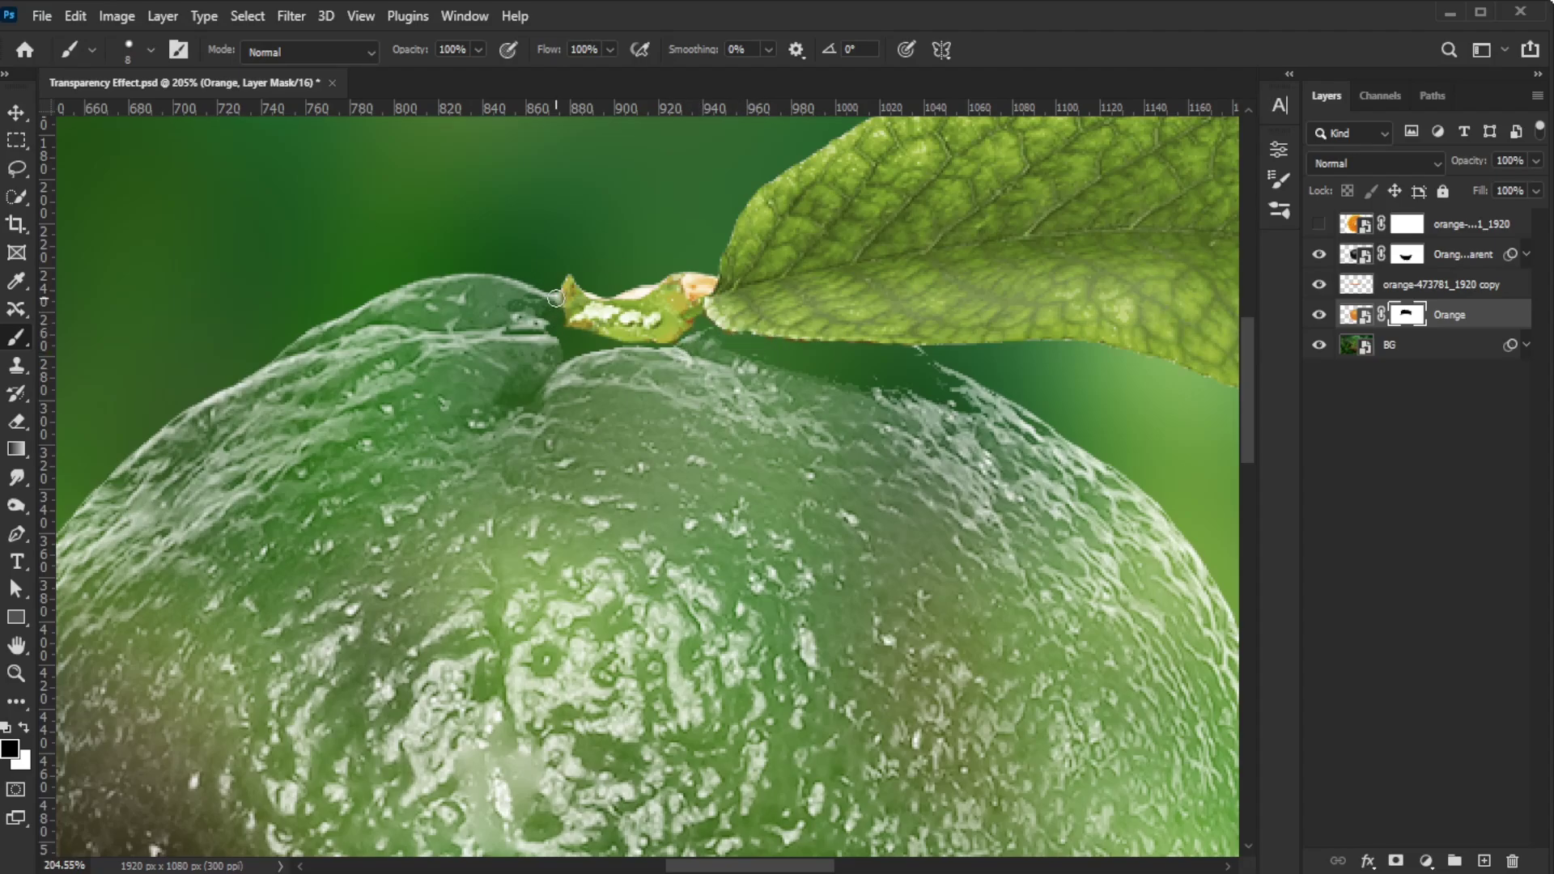
pyautogui.moveTo(558, 291)
pyautogui.mouseDown()
pyautogui.moveTo(703, 281)
pyautogui.moveTo(682, 268)
pyautogui.mouseUp()
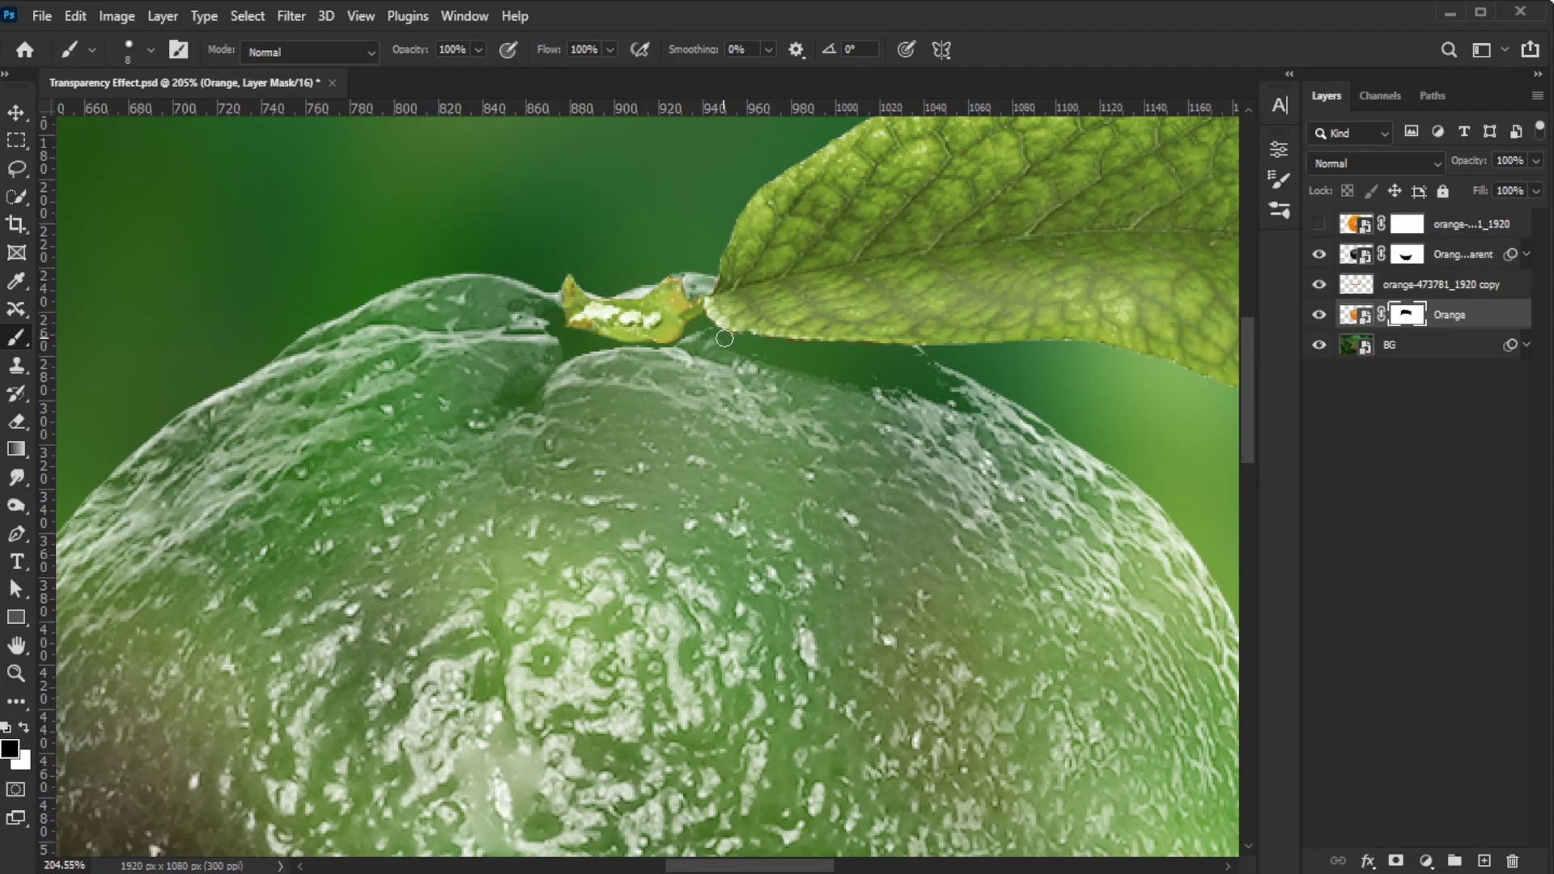
pyautogui.hotkey('ctrl', '0')
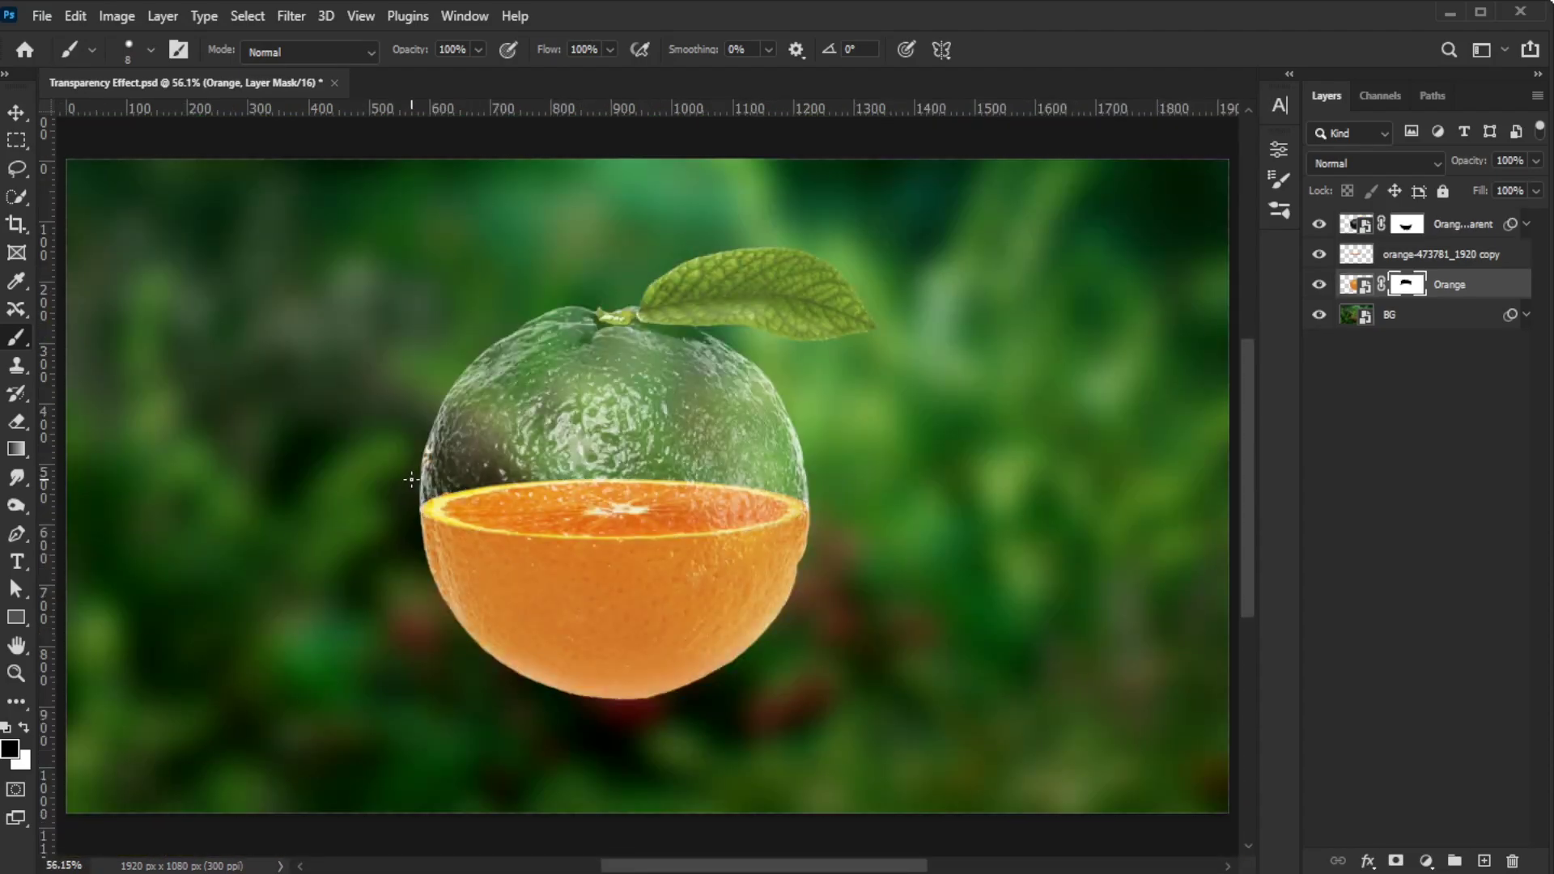
pyautogui.press(']')
pyautogui.press(']')
pyautogui.press(']')
pyautogui.press(']')
pyautogui.click(18, 116)
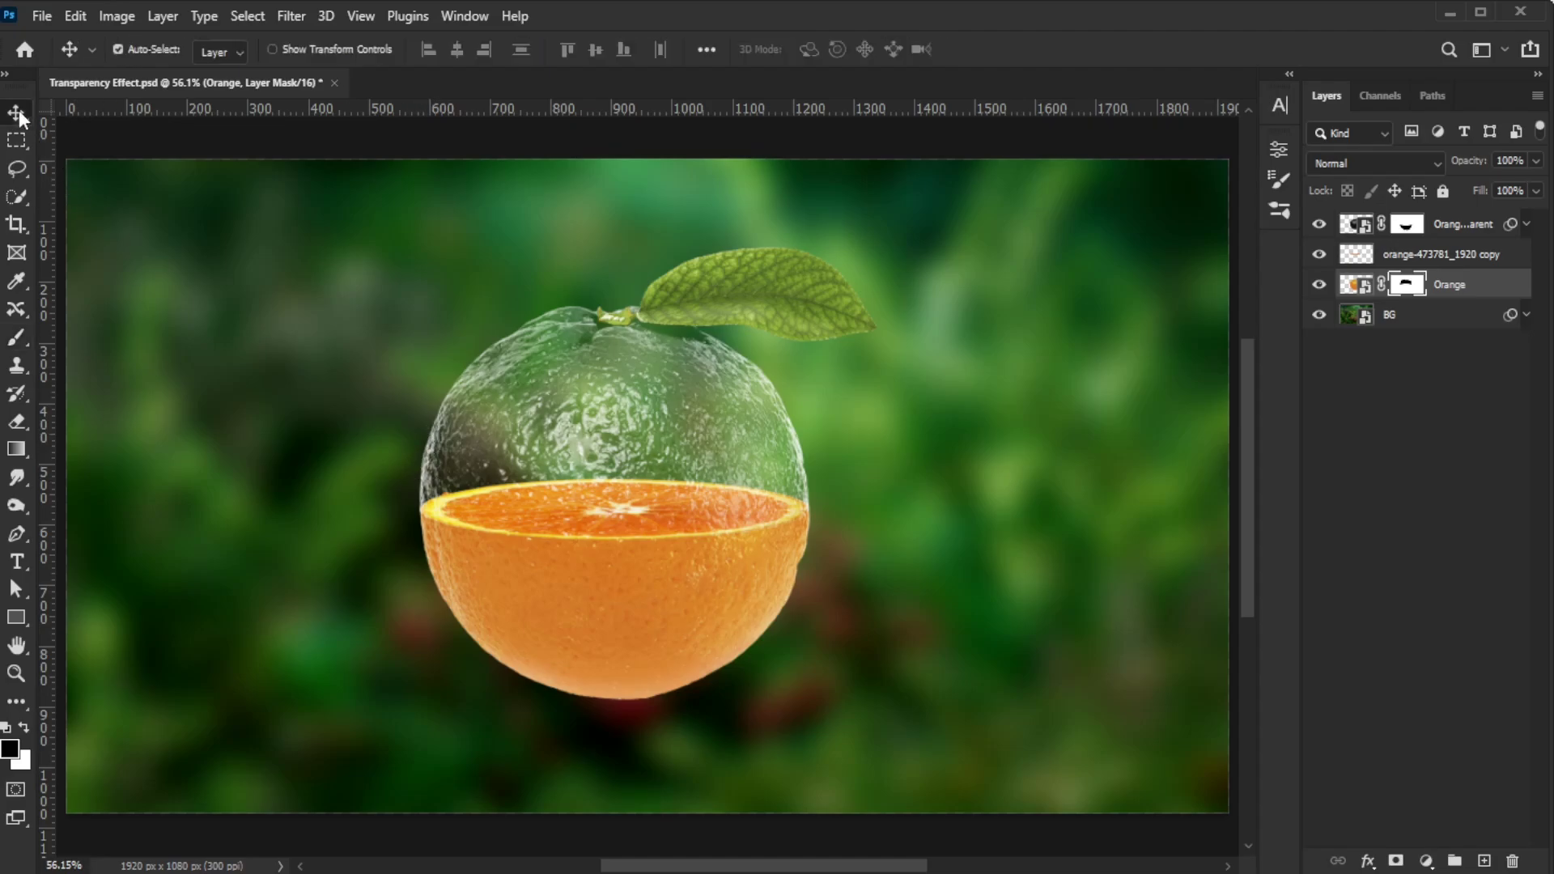
# Merge the Orange and copy layers into a new layer named 'Halved Orange'.
pyautogui.keyDown('ctrl'); pyautogui.click(1446, 259); pyautogui.keyUp('ctrl')
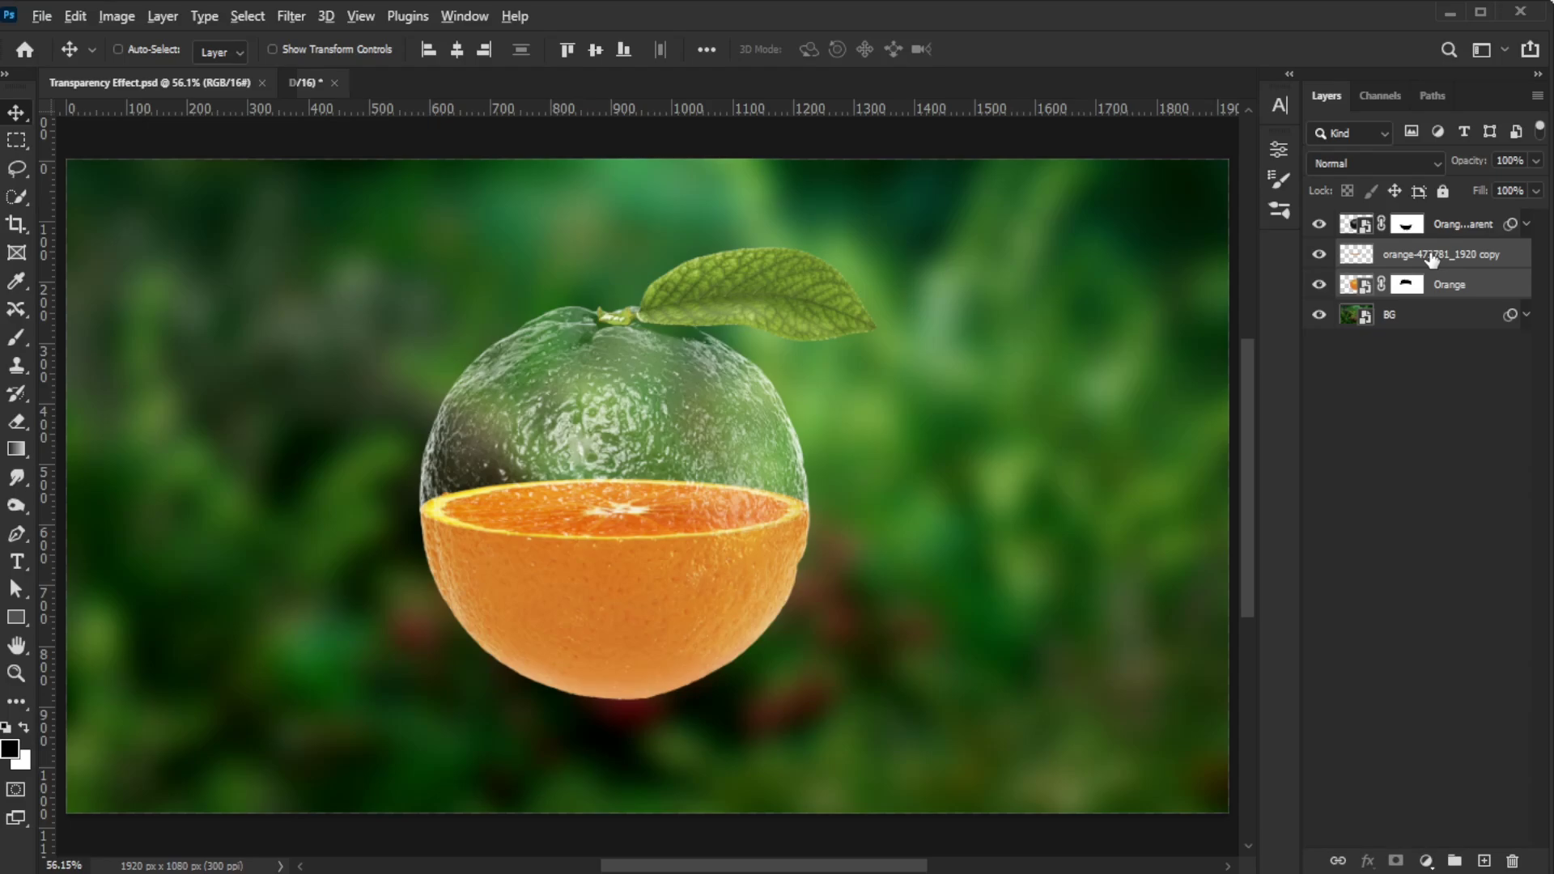
pyautogui.hotkey('ctrl', 'alt', 'e')
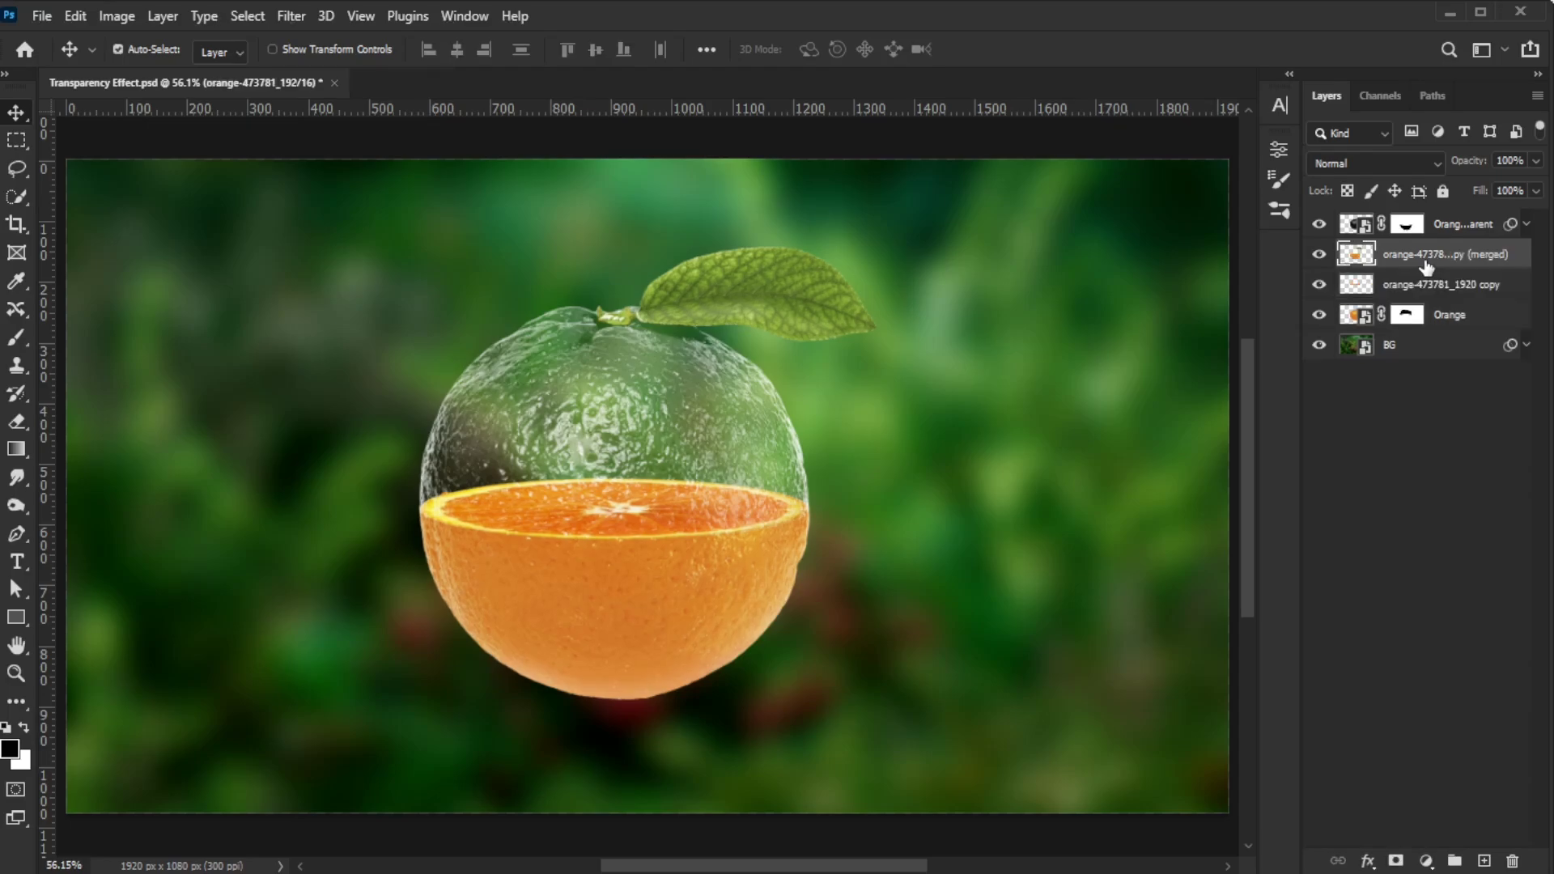
pyautogui.doubleClick(1426, 257)
pyautogui.write('Halved Orange')
pyautogui.press('Return')
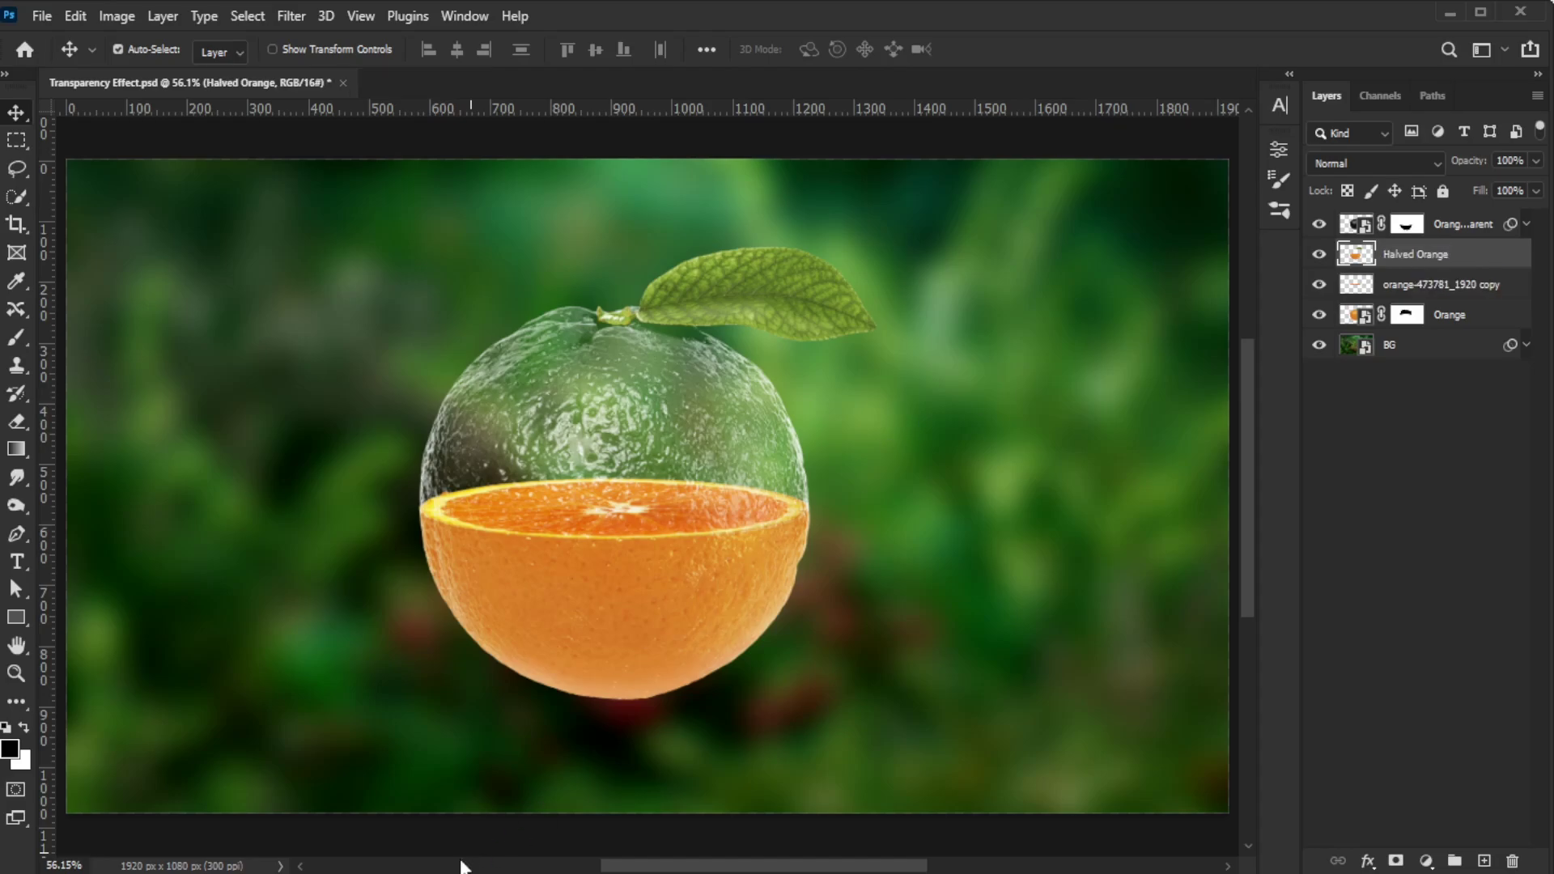
pyautogui.hotkey('alt', 'Tab')
# Place the water-6668700_1920 splash image, move it to the top, and select the whole canvas.
pyautogui.moveTo(639, 647); pyautogui.dragTo(293, 601)
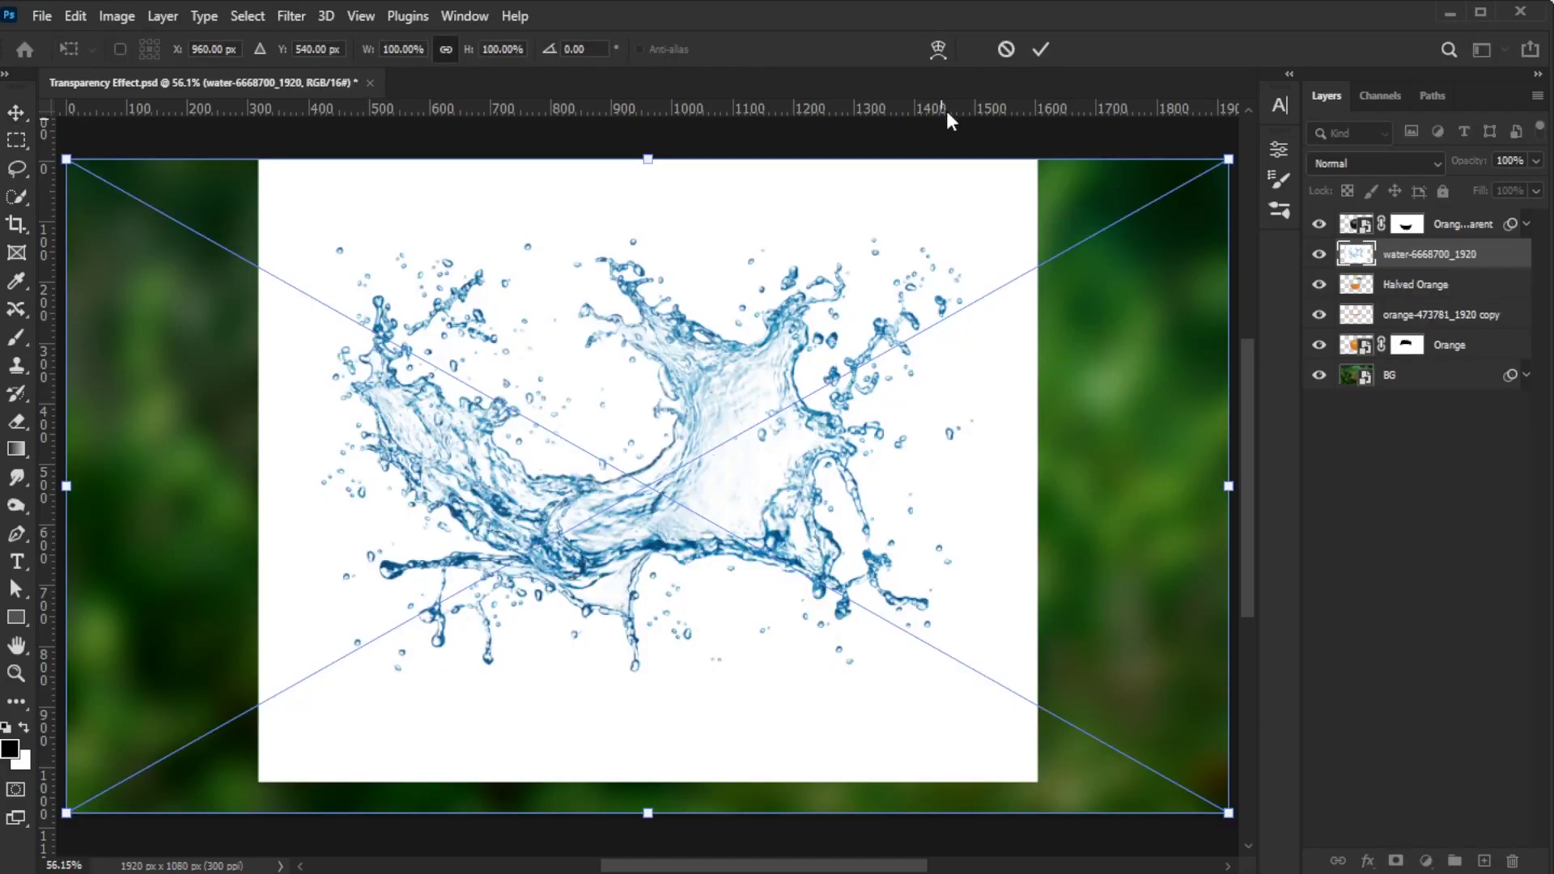
pyautogui.click(1039, 50)
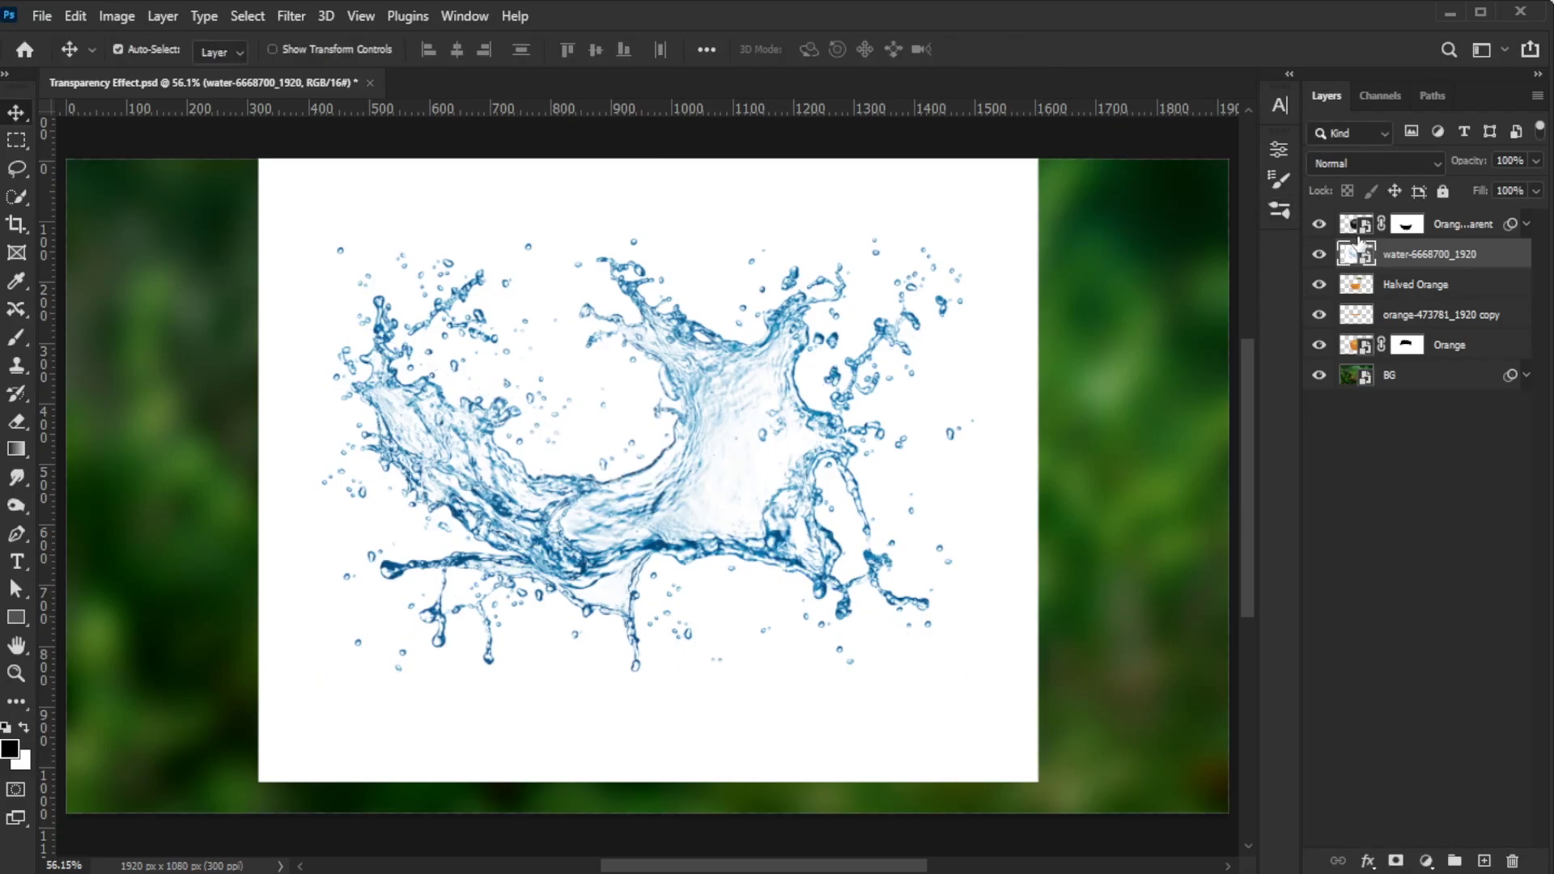
pyautogui.moveTo(1363, 242); pyautogui.dragTo(1401, 222)
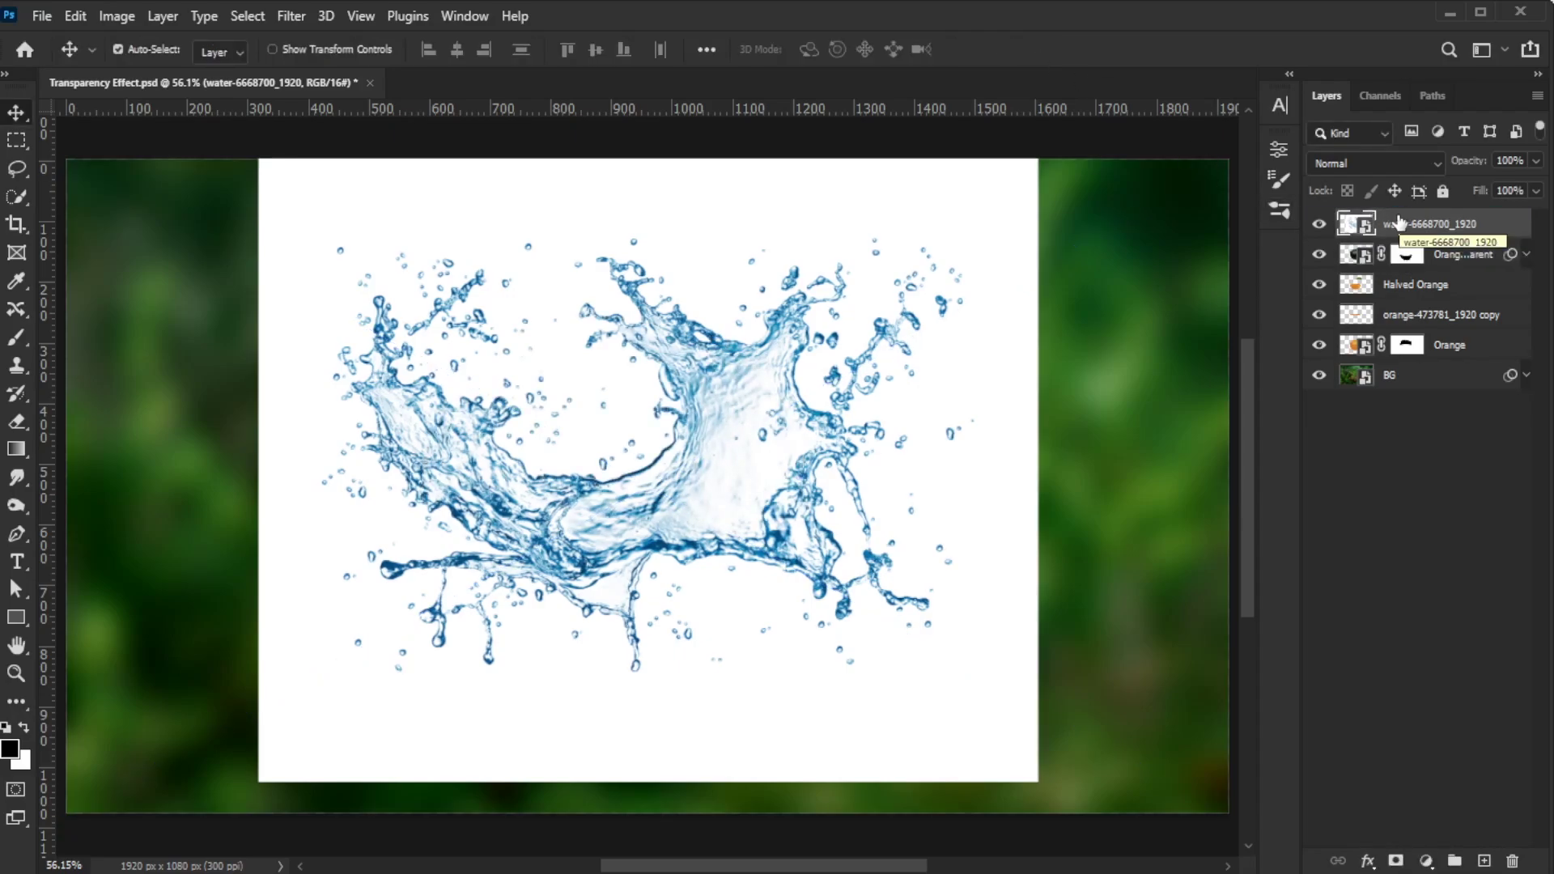
pyautogui.hotkey('ctrl', 'a')
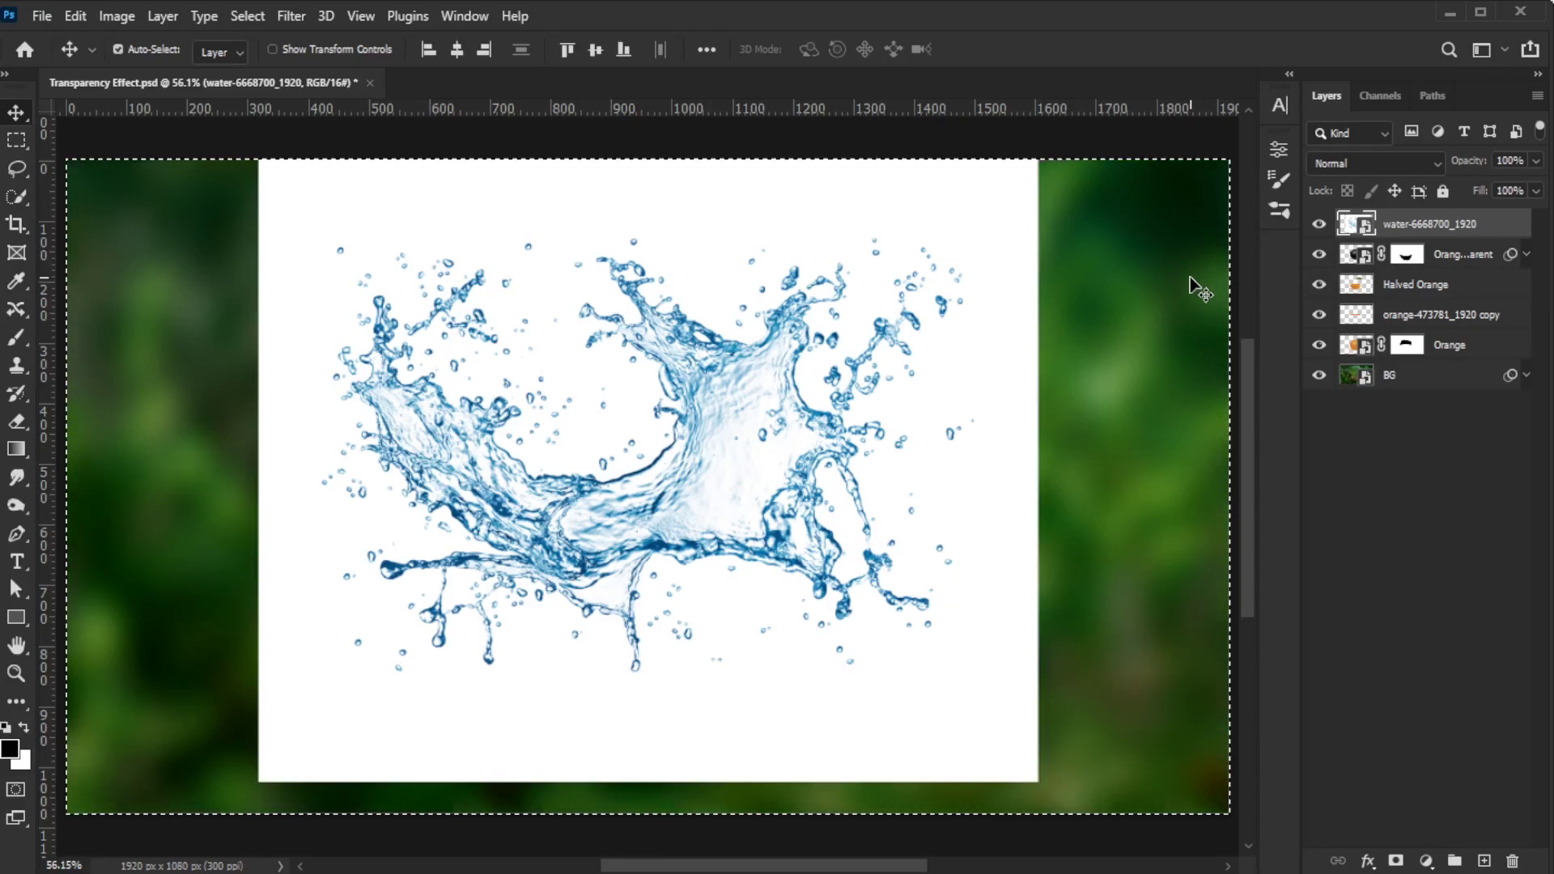
# Add a white Solid Color fill layer masked by the pasted, inverted splash, and hide the water layer.
pyautogui.click(1427, 863)
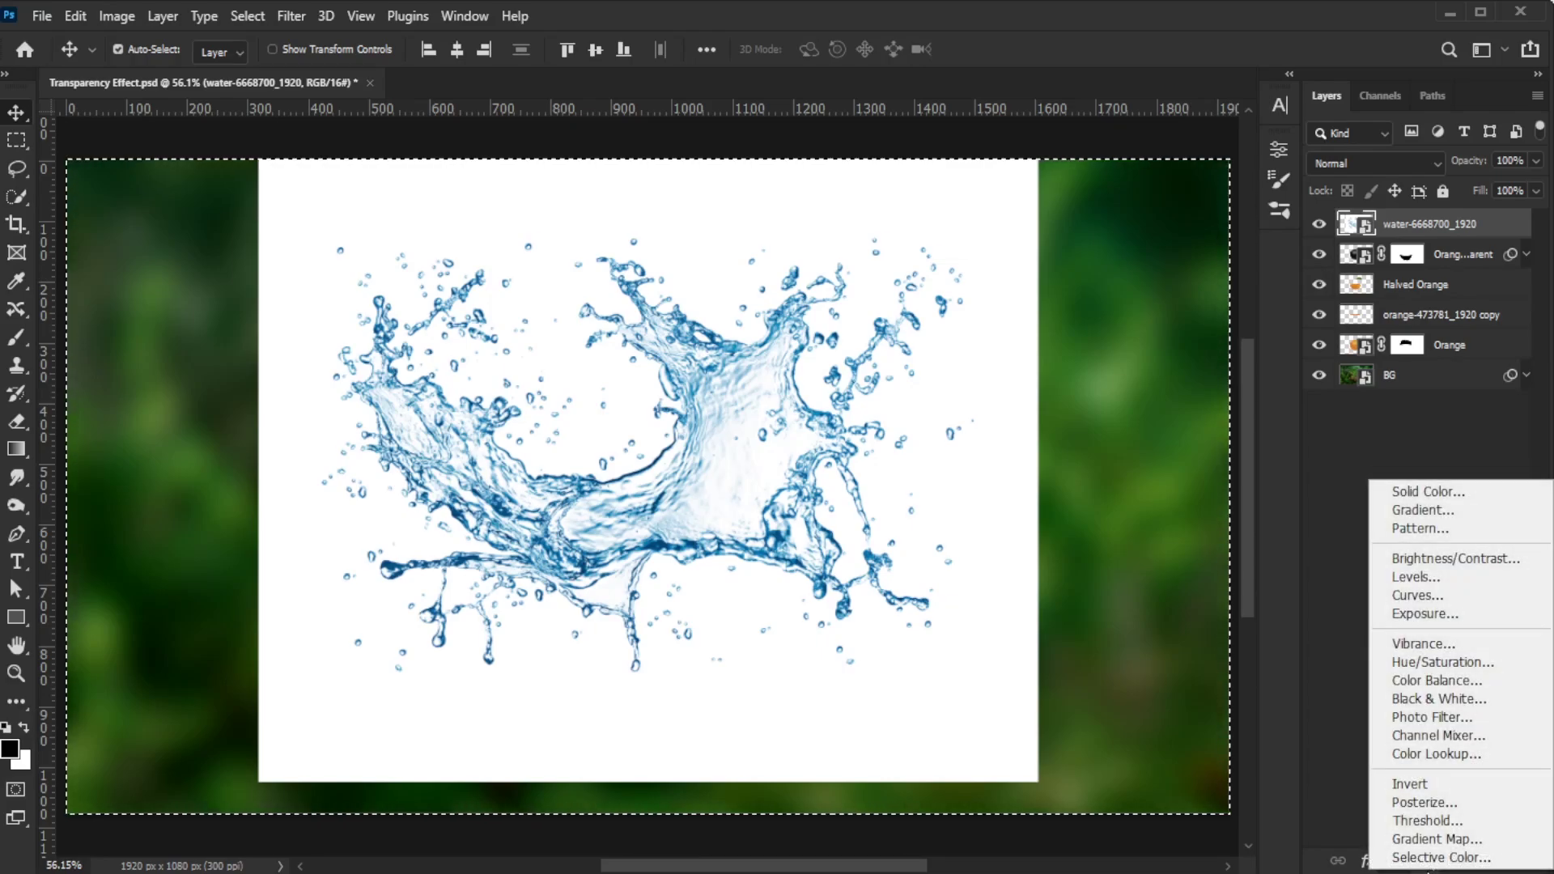
pyautogui.click(1469, 494)
pyautogui.moveTo(1174, 413); pyautogui.dragTo(947, 224)
pyautogui.click(1496, 223)
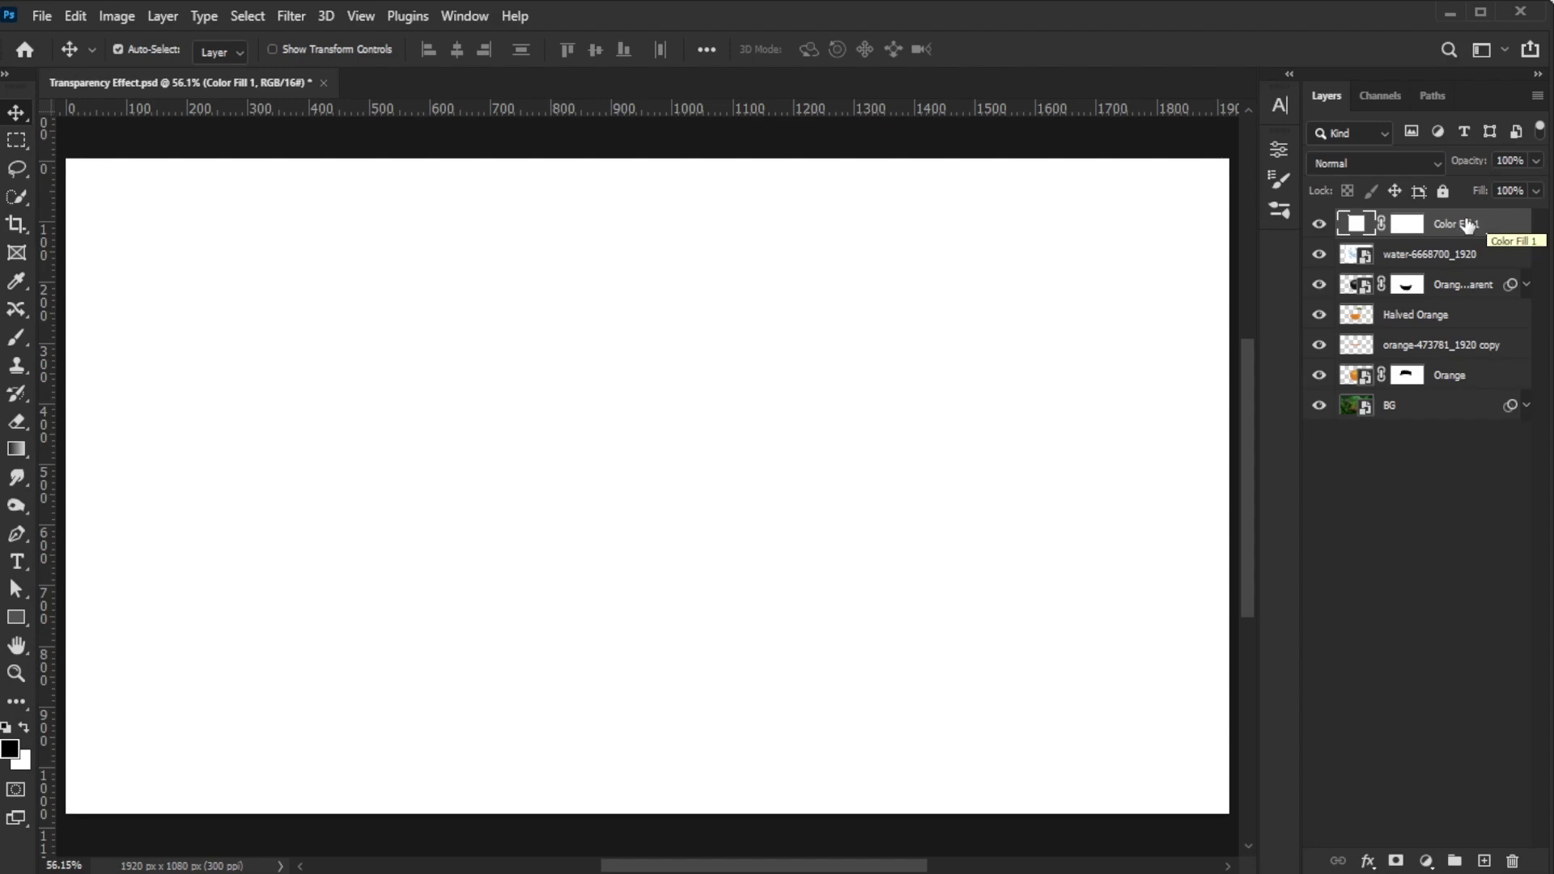
pyautogui.click(1404, 230)
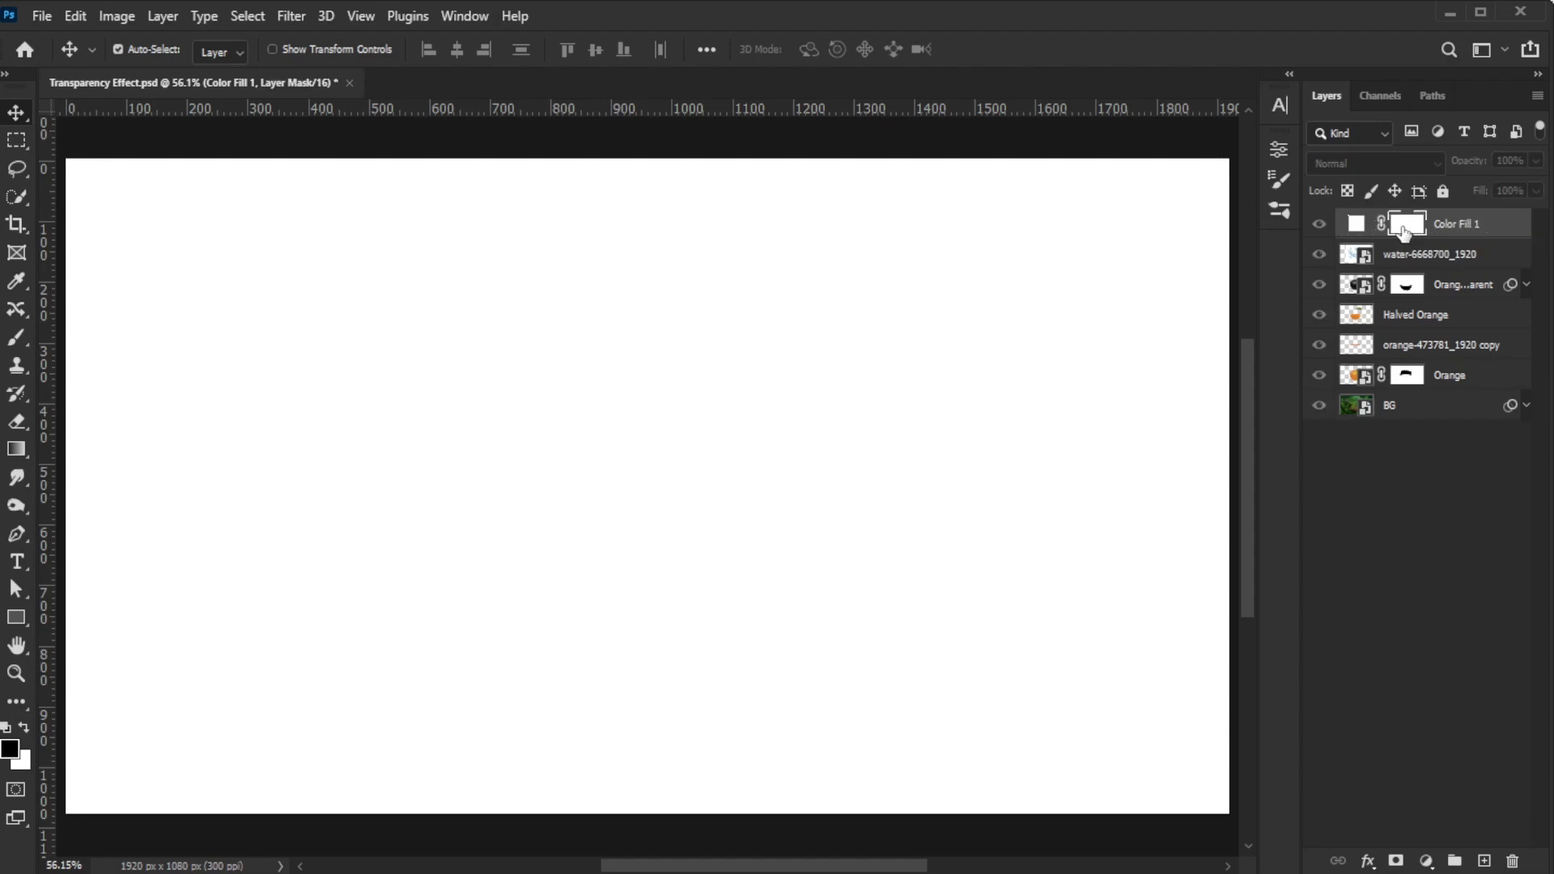
pyautogui.hotkey('ctrl', 'v')
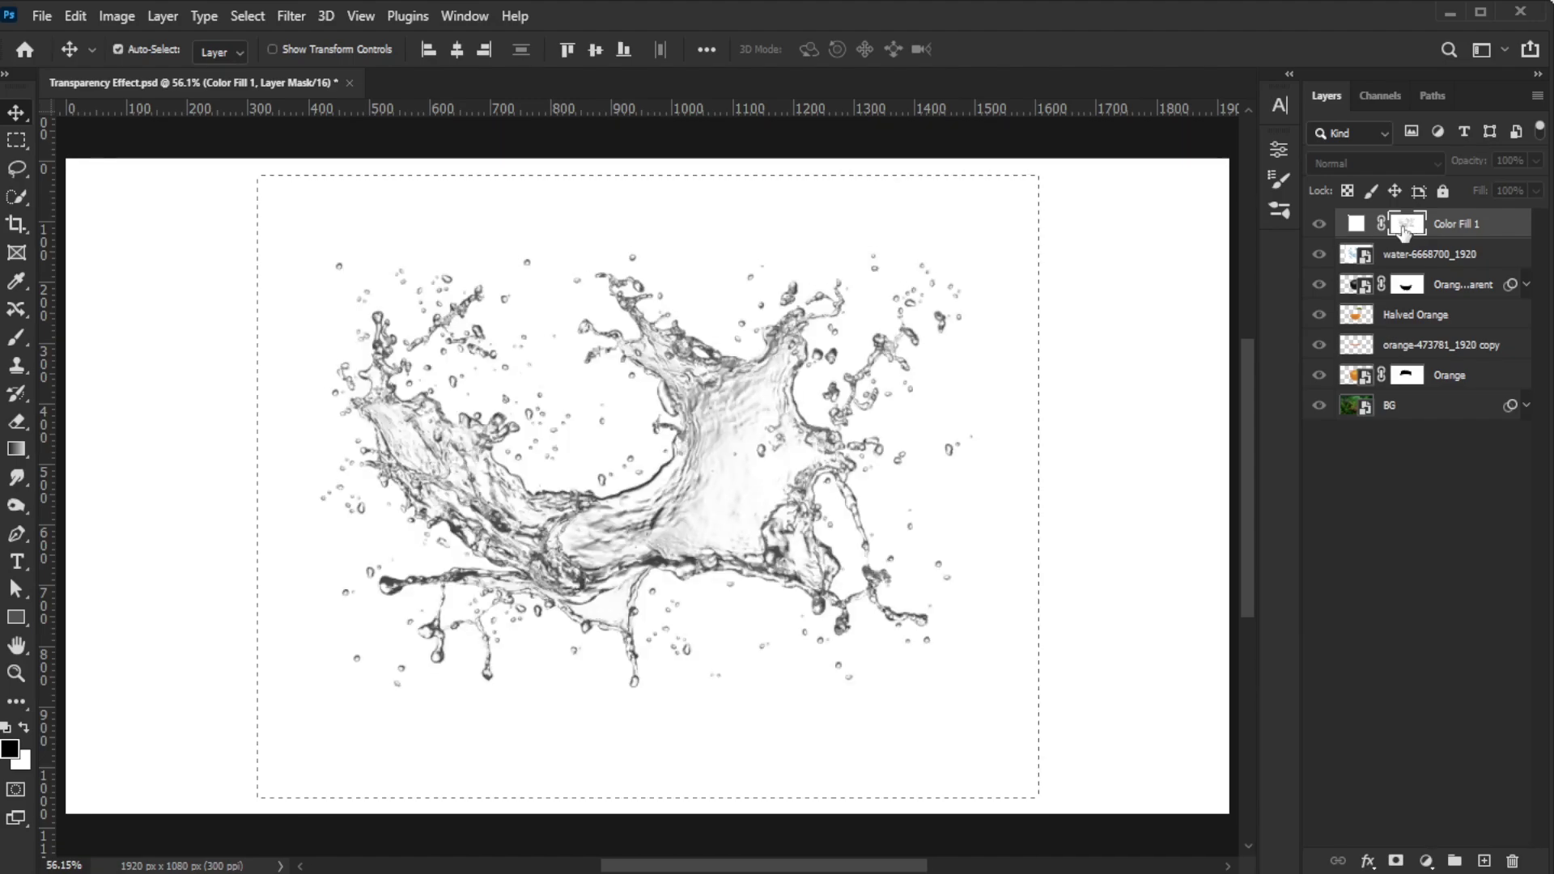
pyautogui.hotkey('ctrl', 'i')
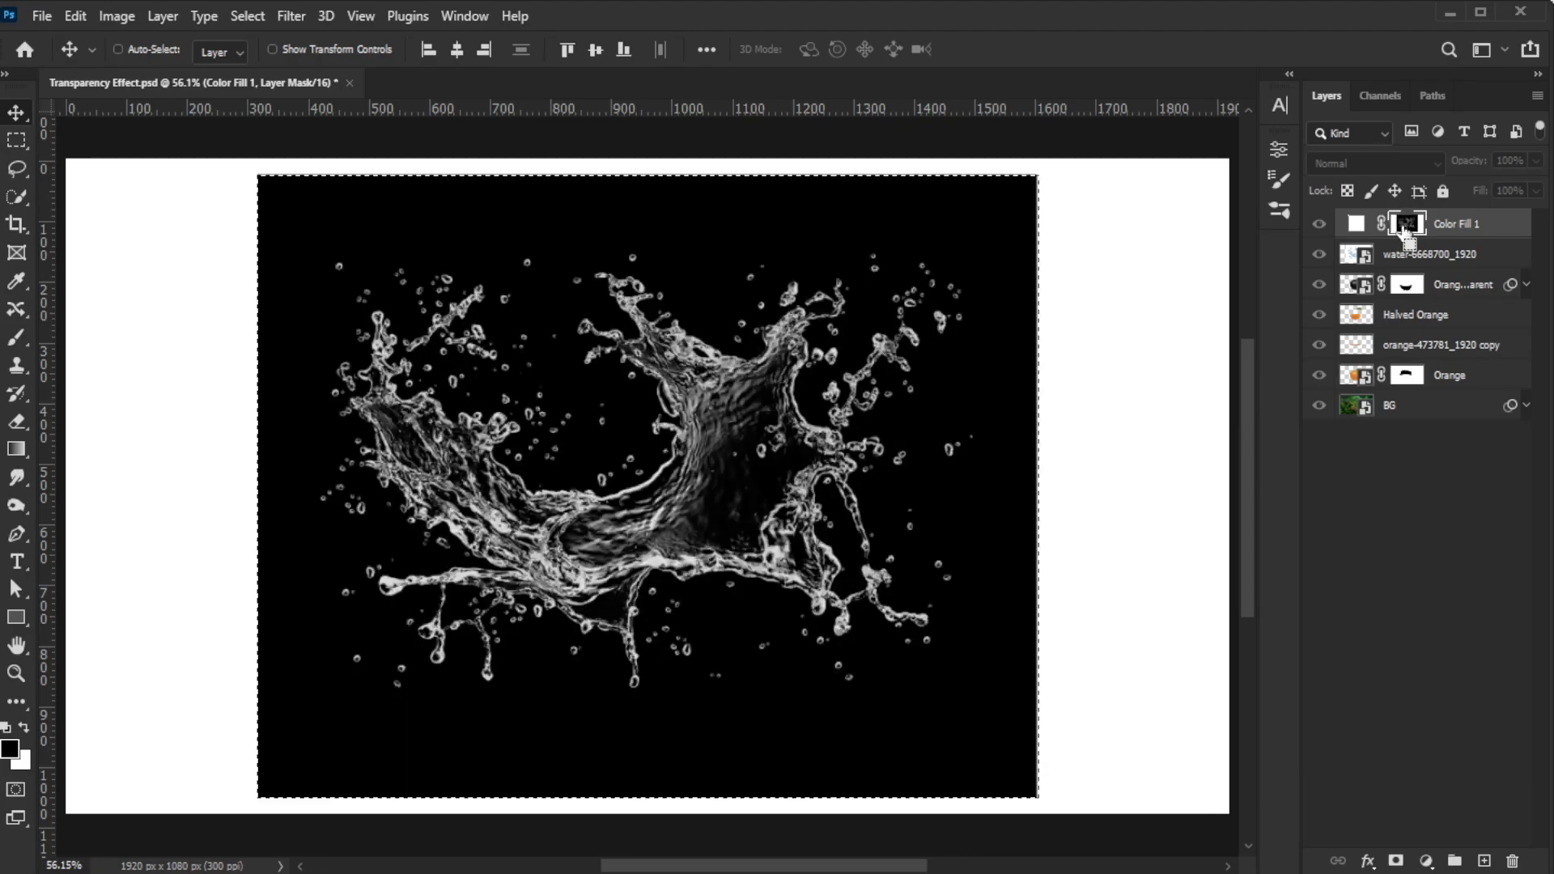
pyautogui.click(1320, 255)
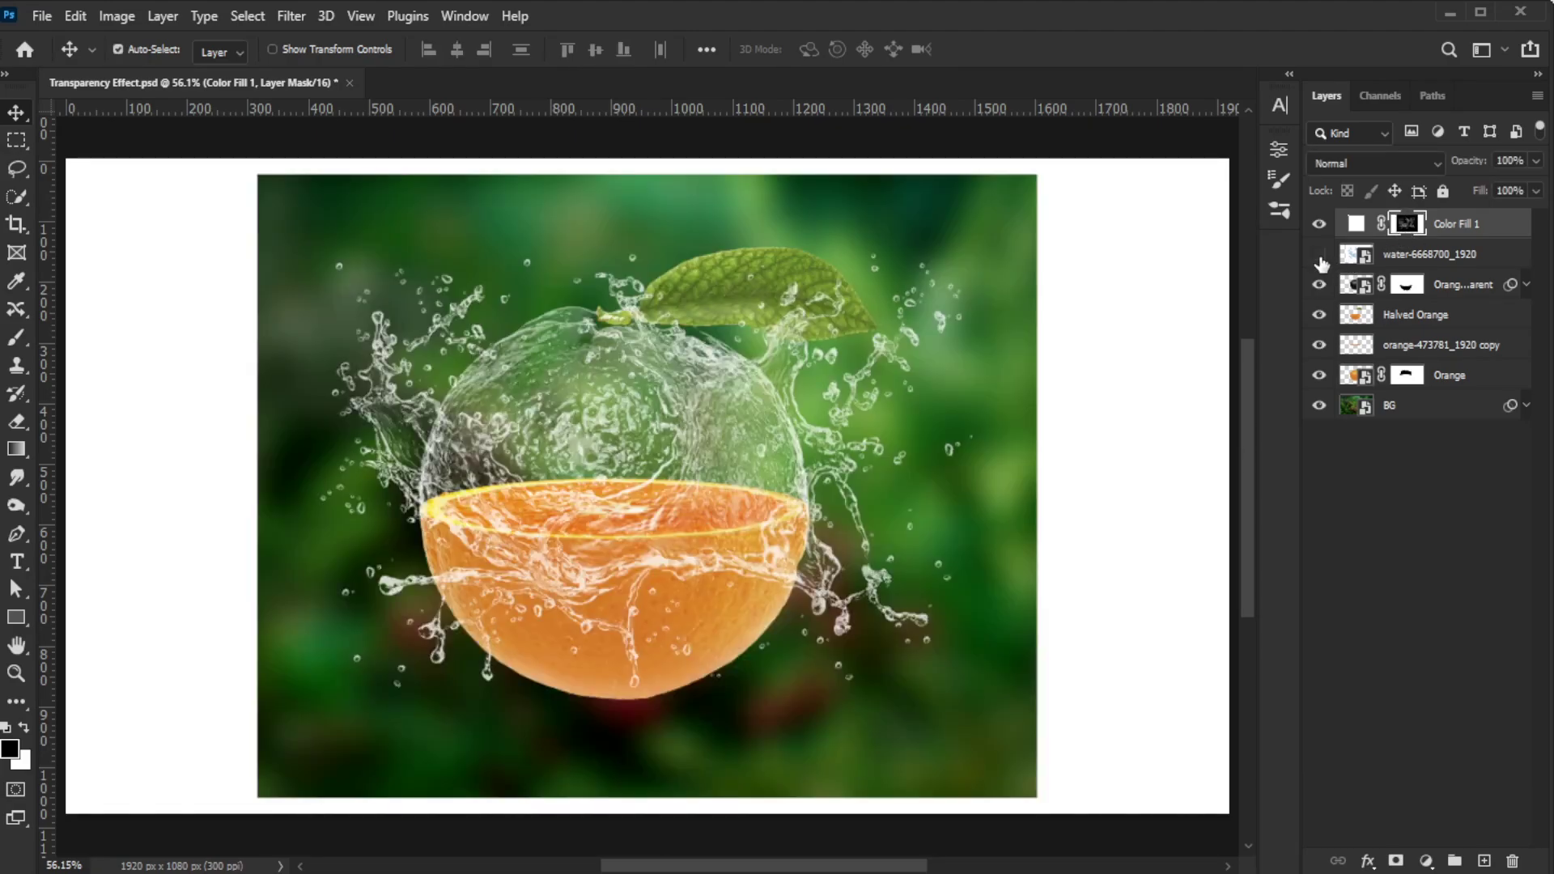
# Load the Color Fill 1 mask as a selection and paint black over the white margins.
pyautogui.click(1406, 258)
pyautogui.click(1406, 225)
pyautogui.keyDown('ctrl'); pyautogui.click(1406, 225); pyautogui.keyUp('ctrl')
pyautogui.click(16, 338)
pyautogui.click(129, 49)
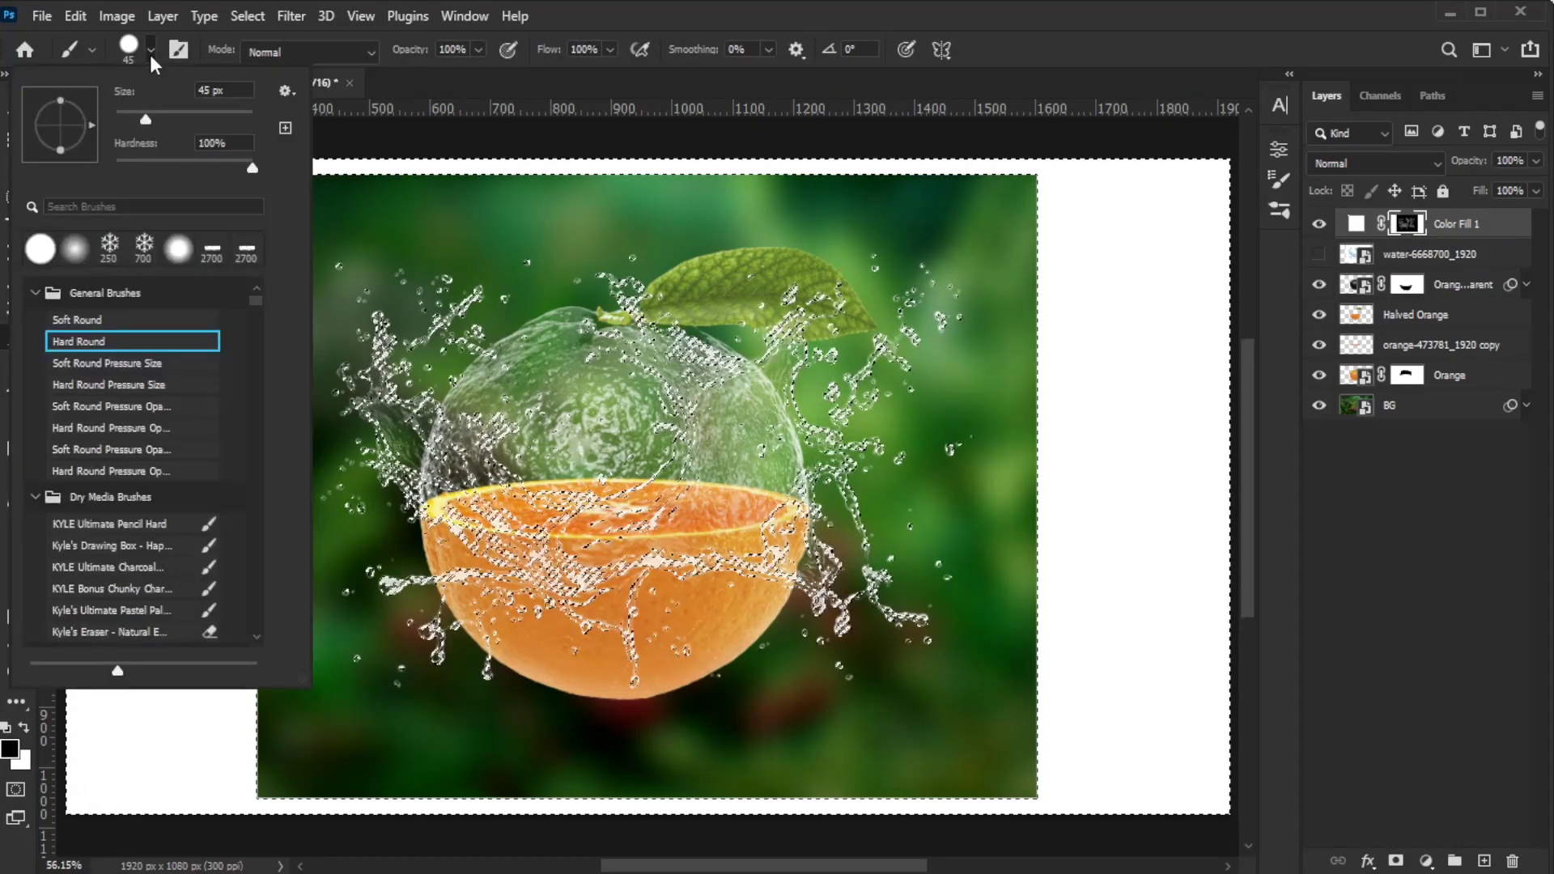
pyautogui.click(129, 49)
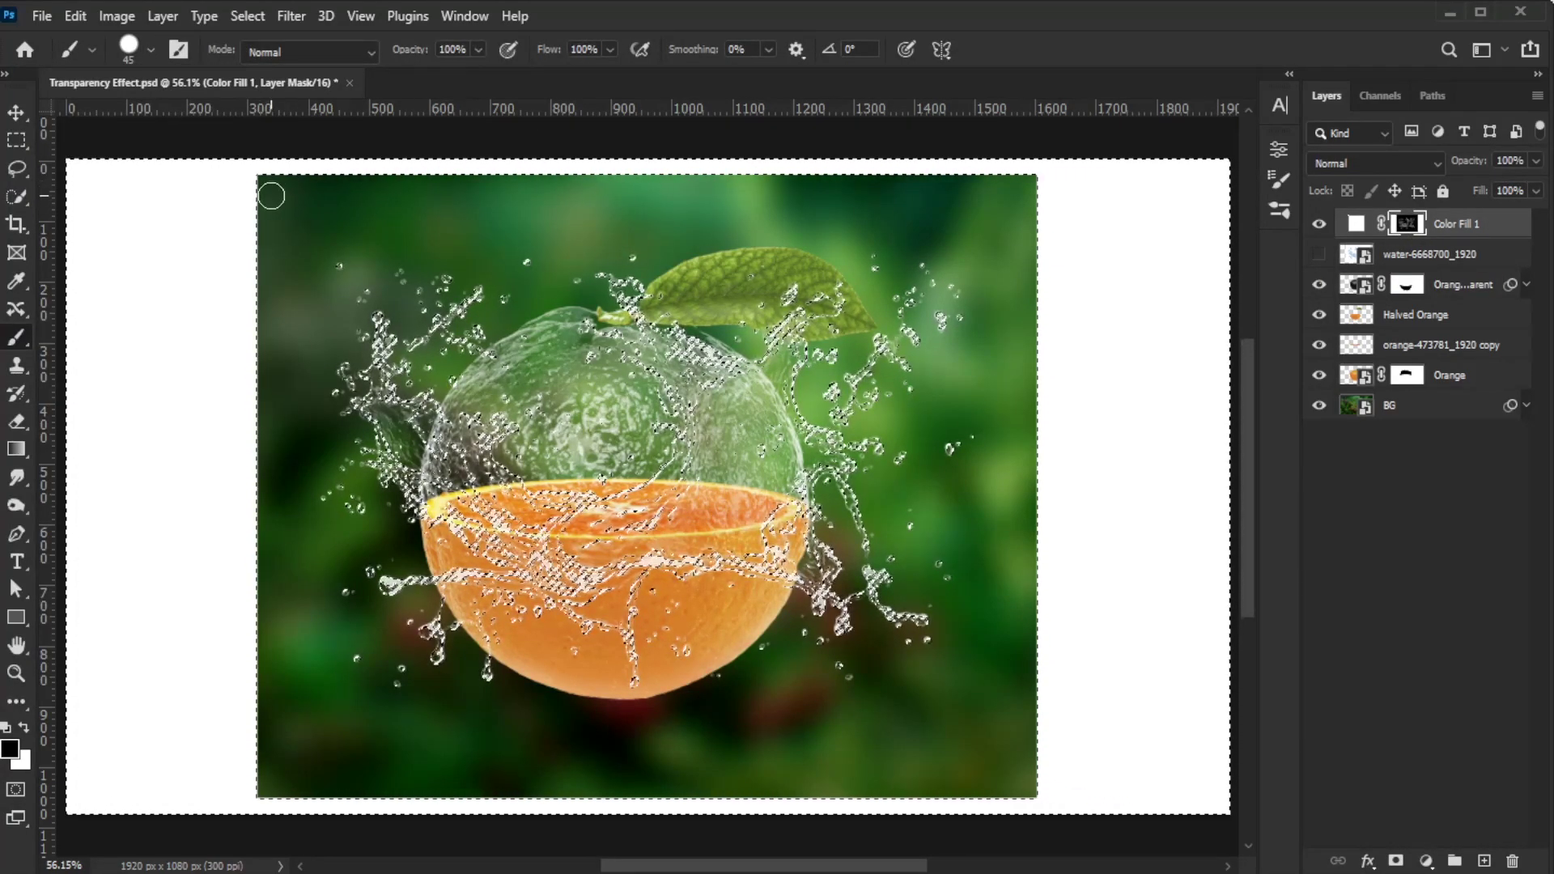
pyautogui.press(']')
pyautogui.press(']')
pyautogui.press(']')
pyautogui.press(']')
pyautogui.press(']')
pyautogui.press(']')
pyautogui.press(']')
pyautogui.press(']')
pyautogui.press(']')
pyautogui.press(']')
pyautogui.press(']')
pyautogui.press(']')
pyautogui.press(']')
pyautogui.moveTo(260, 208)
pyautogui.mouseDown()
pyautogui.moveTo(132, 201)
pyautogui.moveTo(127, 363)
pyautogui.moveTo(165, 515)
pyautogui.moveTo(157, 787)
pyautogui.moveTo(748, 872)
pyautogui.moveTo(1077, 823)
pyautogui.moveTo(1135, 719)
pyautogui.moveTo(1132, 287)
pyautogui.moveTo(1103, 189)
pyautogui.moveTo(1056, 173)
pyautogui.moveTo(399, 156)
pyautogui.mouseUp()
pyautogui.press('[')
pyautogui.press('[')
pyautogui.press('[')
pyautogui.press('[')
pyautogui.press('[')
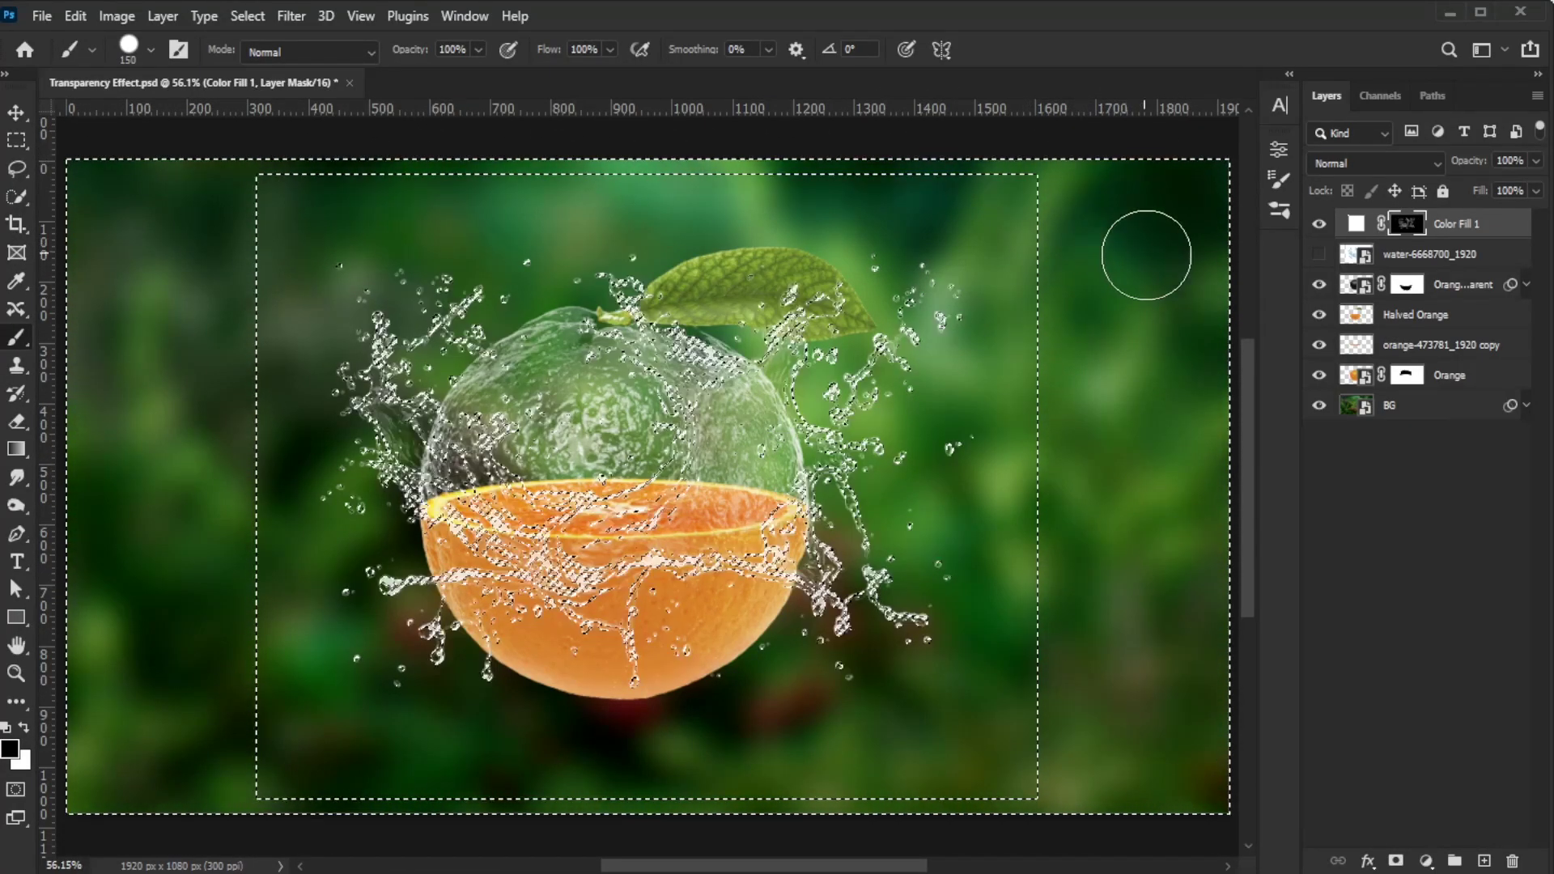
# Deselect and save the document.
pyautogui.hotkey('ctrl', 'd')
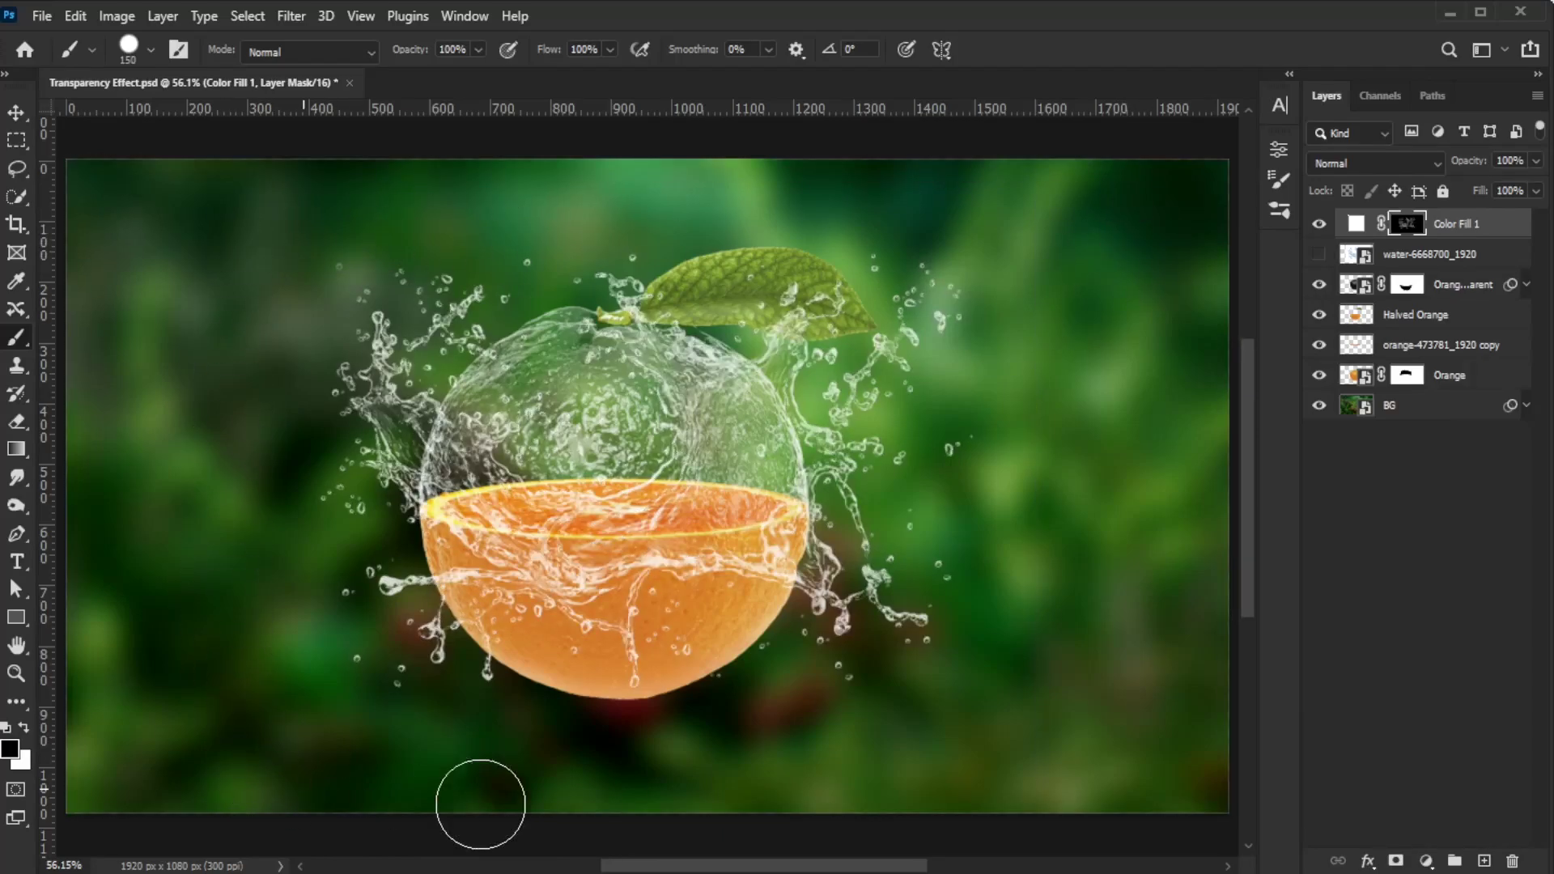
pyautogui.hotkey('ctrl', 's')
pyautogui.click(16, 111)
# Convert Color Fill 1 to a smart object and delete the hidden water splash layer.
pyautogui.rightClick(1454, 231)
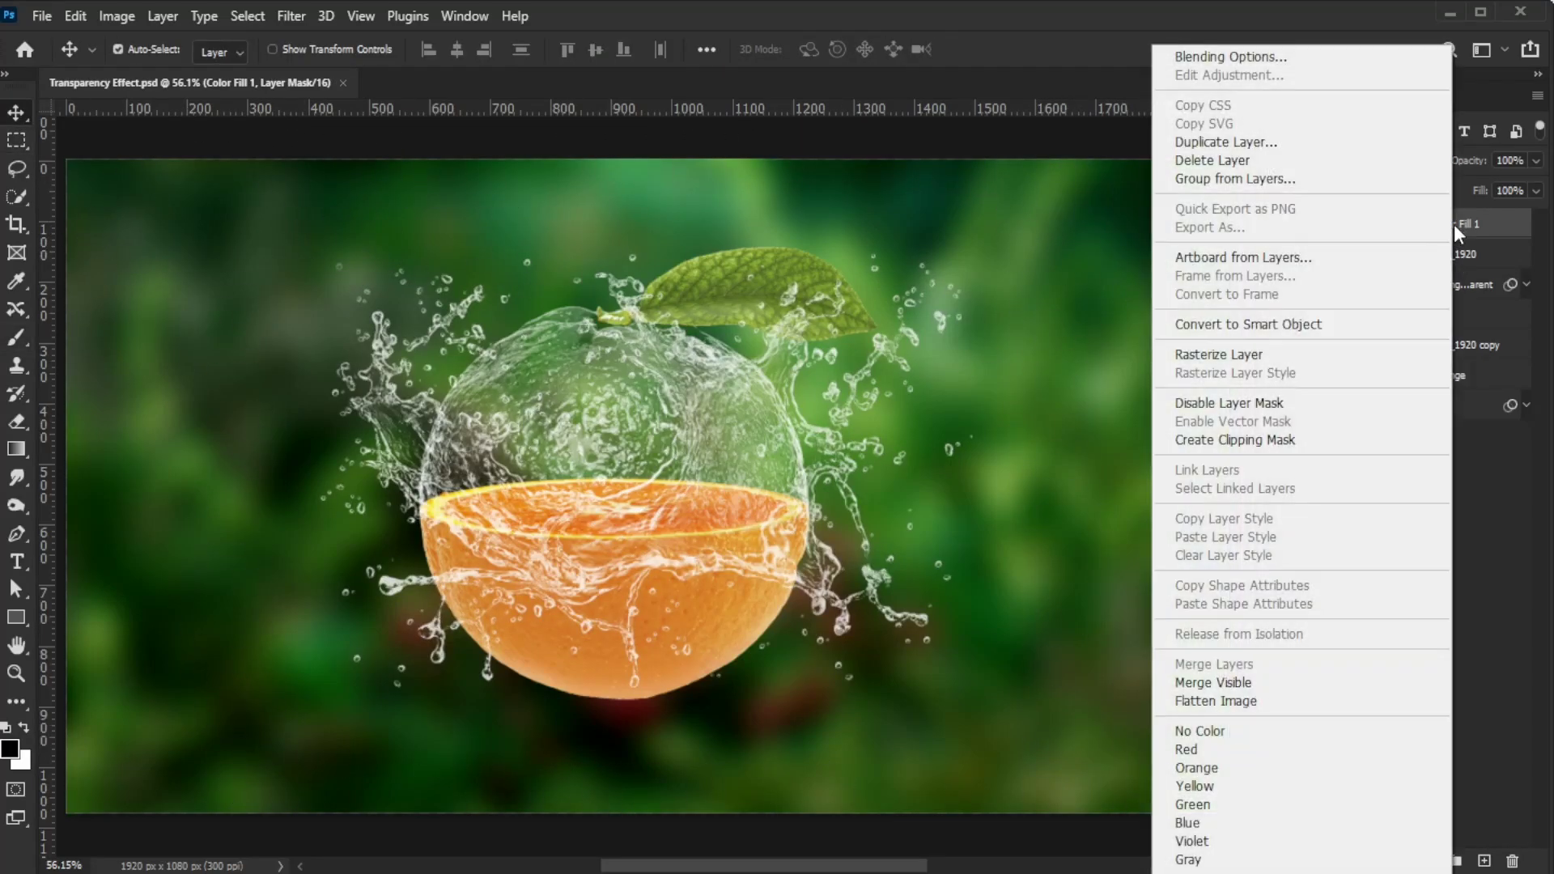
pyautogui.click(1321, 323)
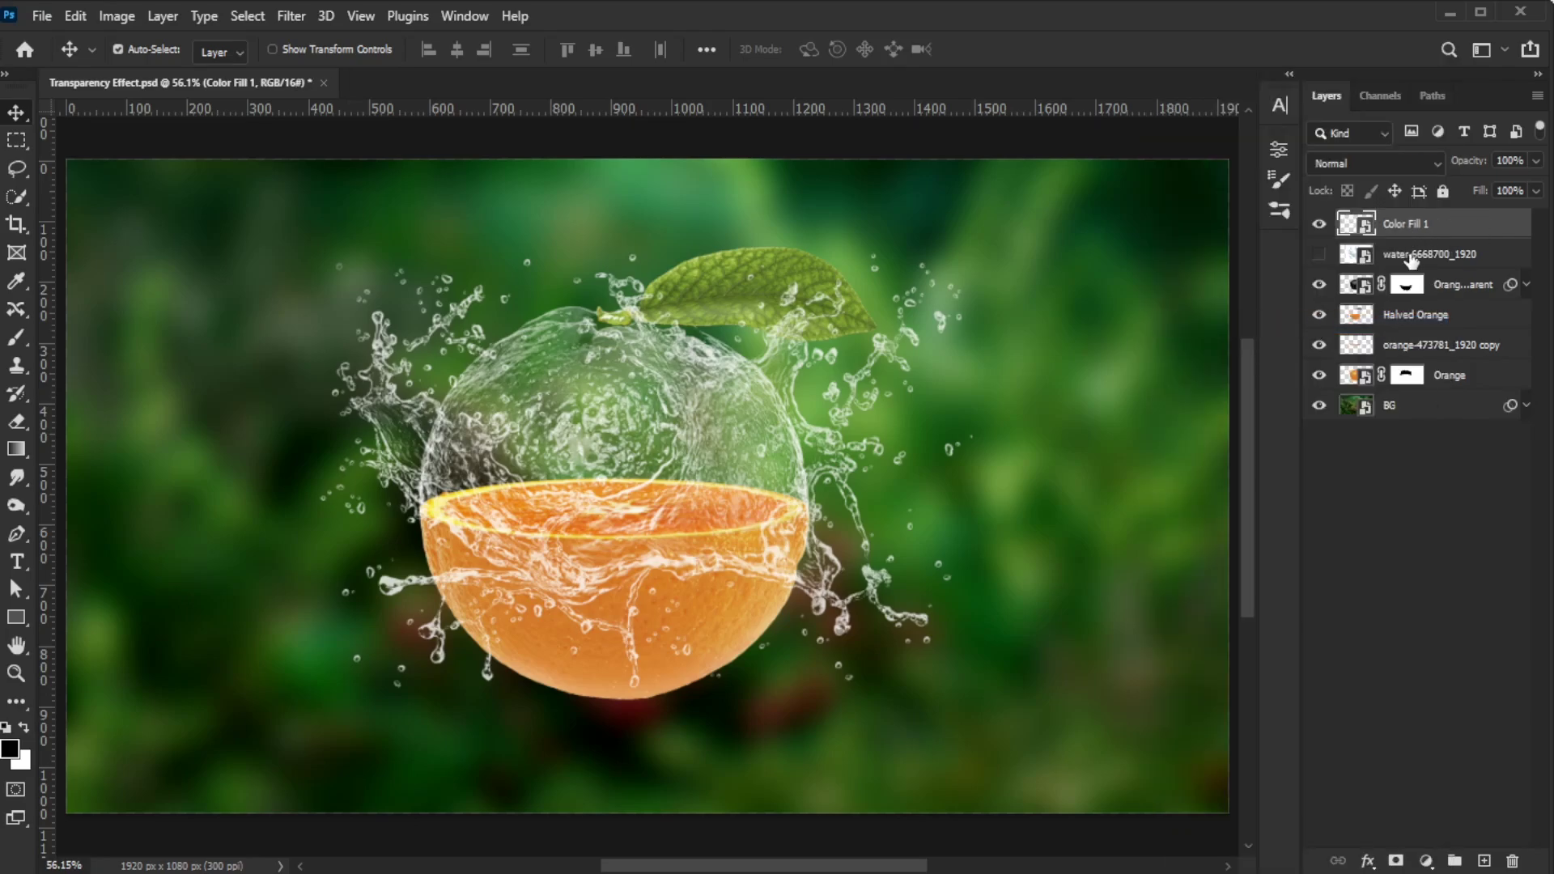
pyautogui.click(1412, 257)
pyautogui.press('Delete')
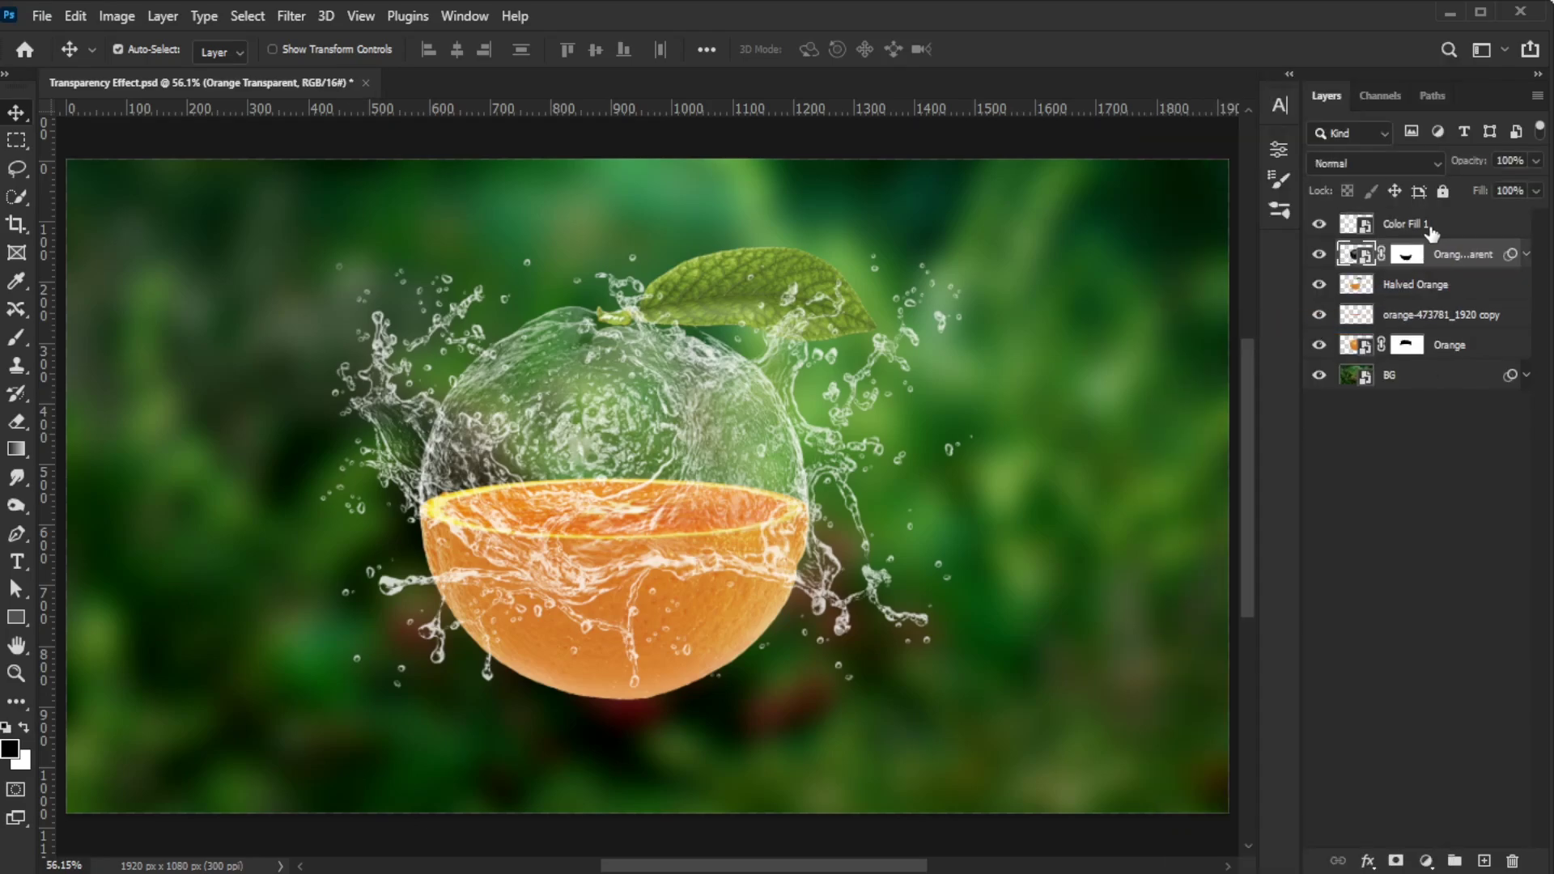
# Add a mask to Color Fill 1 and move the splash about 189 px lower.
pyautogui.click(1434, 234)
pyautogui.click(1396, 862)
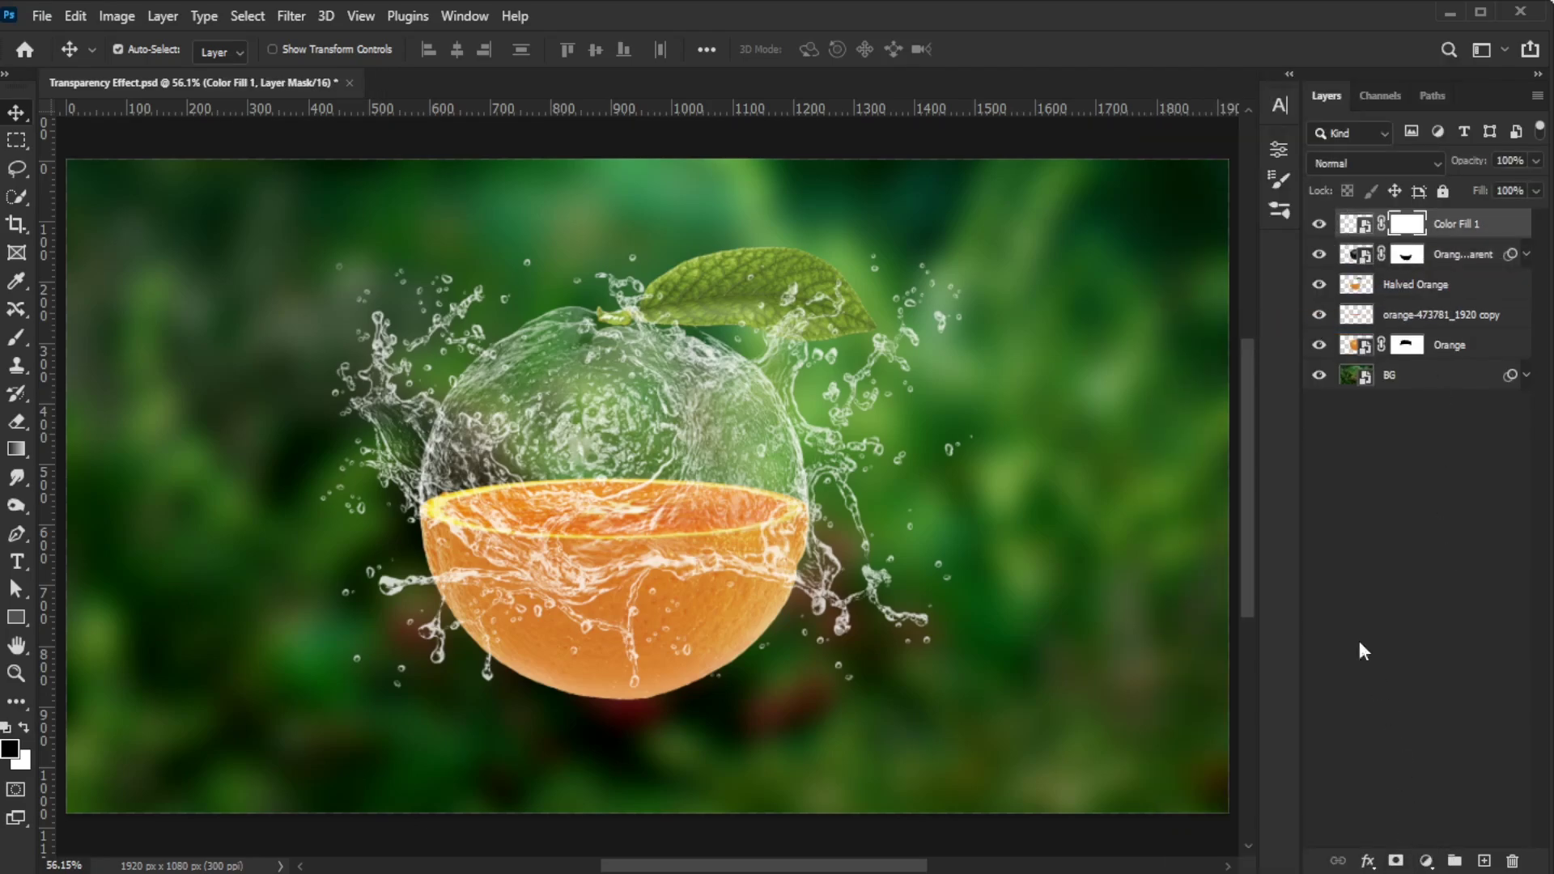
pyautogui.click(1347, 224)
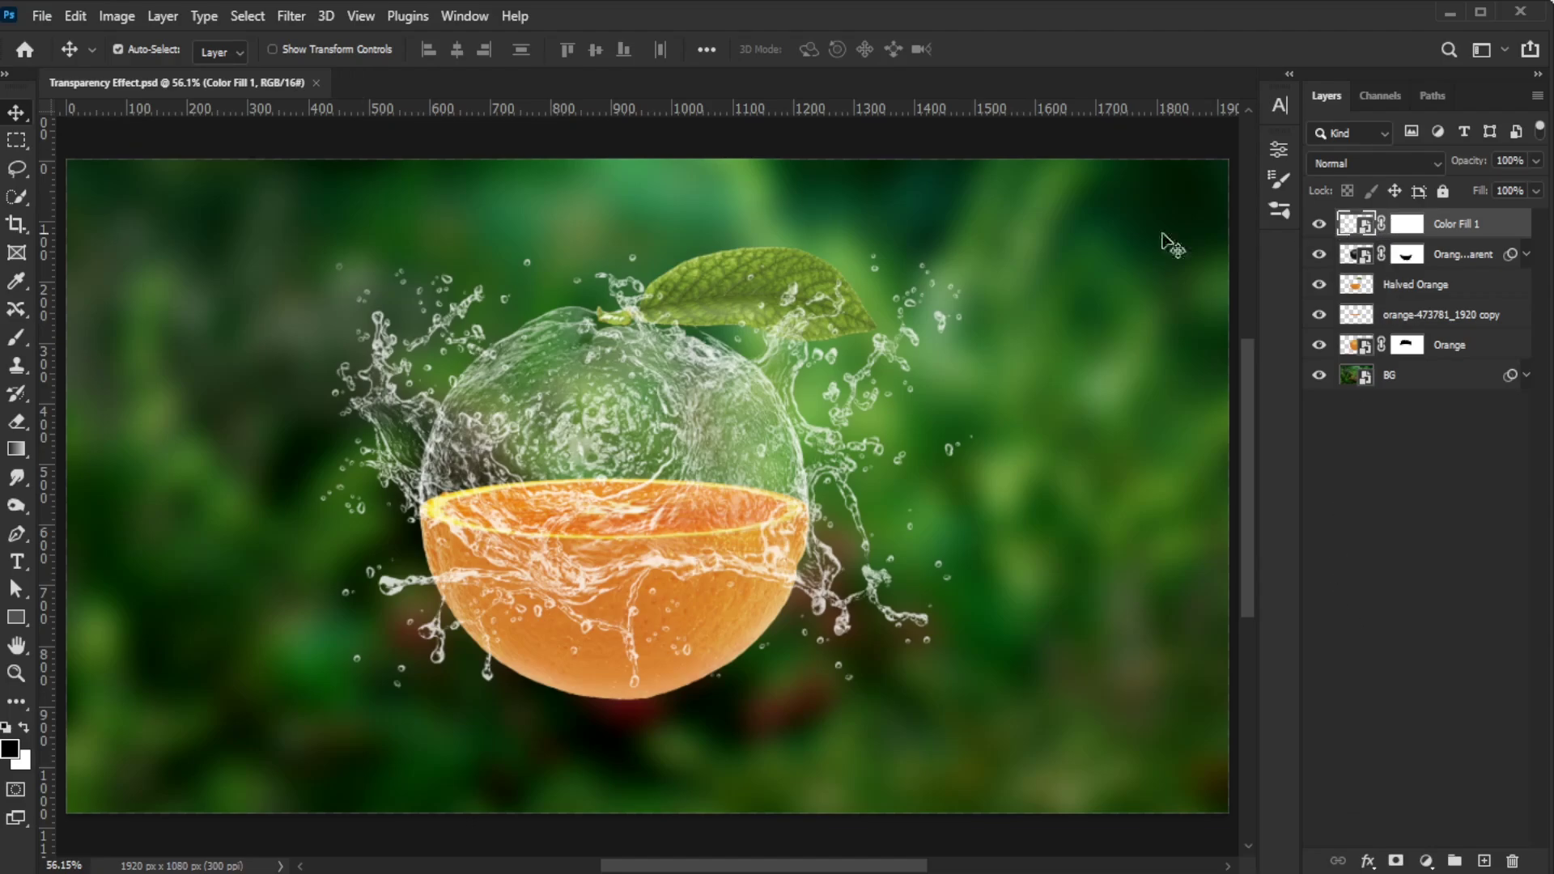
pyautogui.hotkey('ctrl', 't')
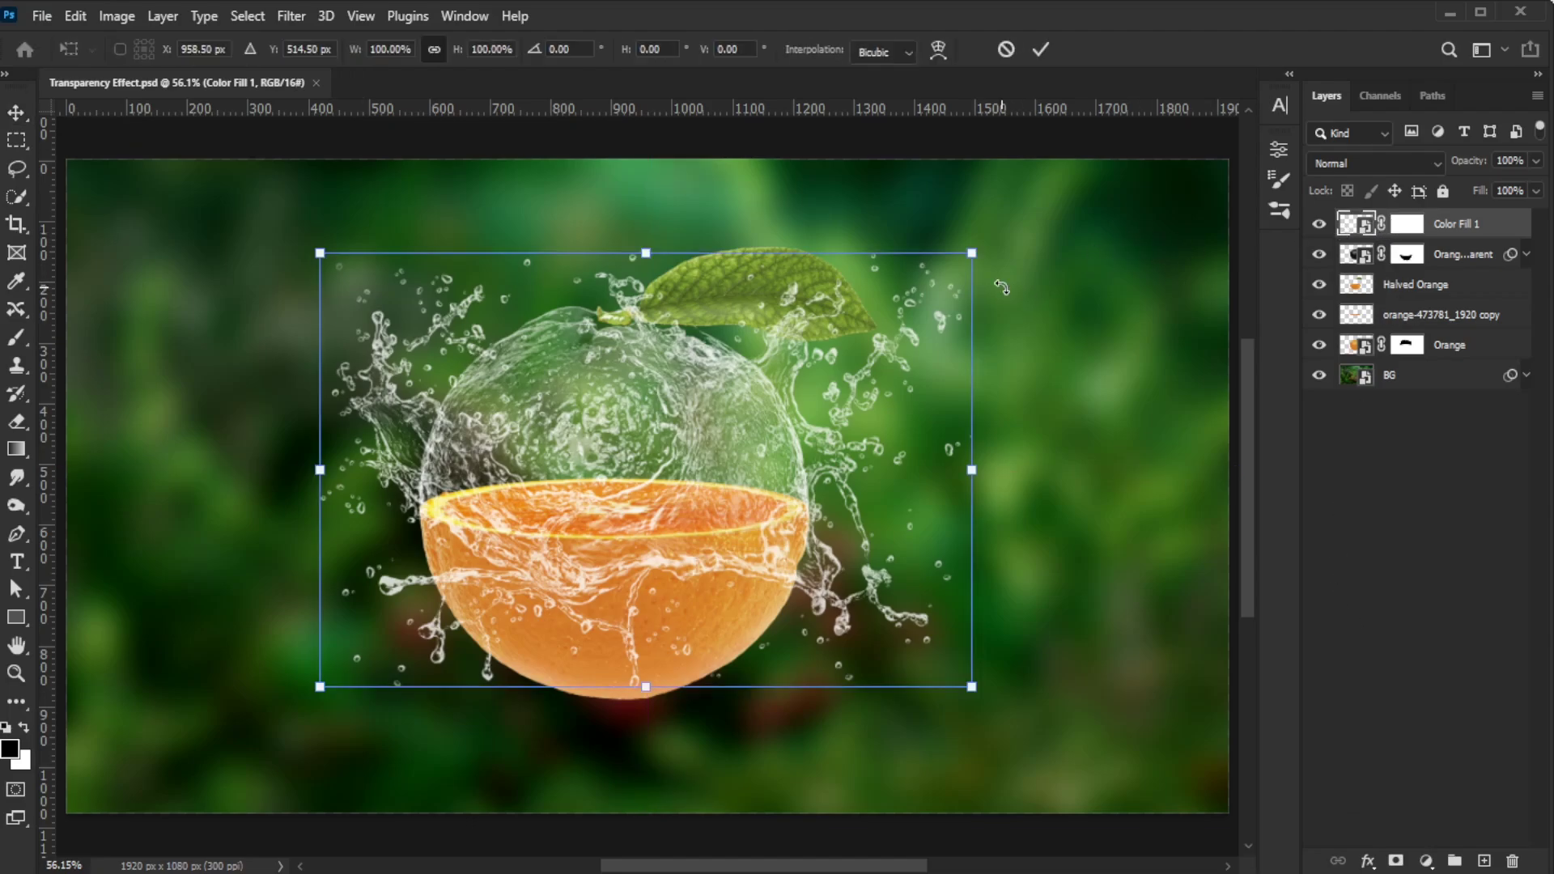
pyautogui.moveTo(704, 448); pyautogui.dragTo(756, 585)
pyautogui.click(1039, 51)
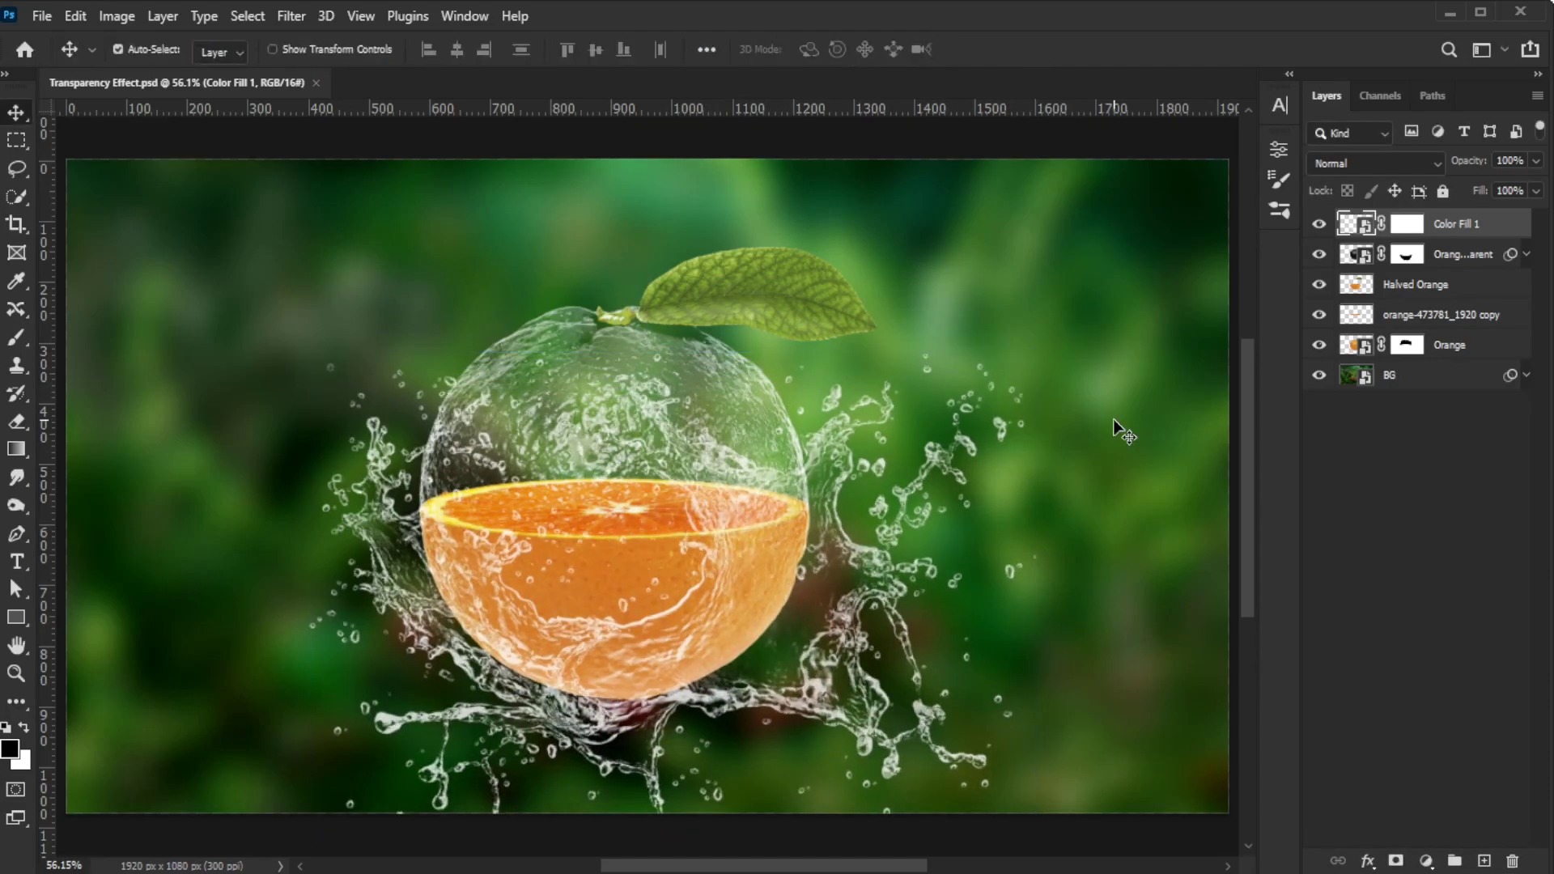
# Target the Color Fill 1 mask and switch to the Hard Round brush.
pyautogui.click(1409, 229)
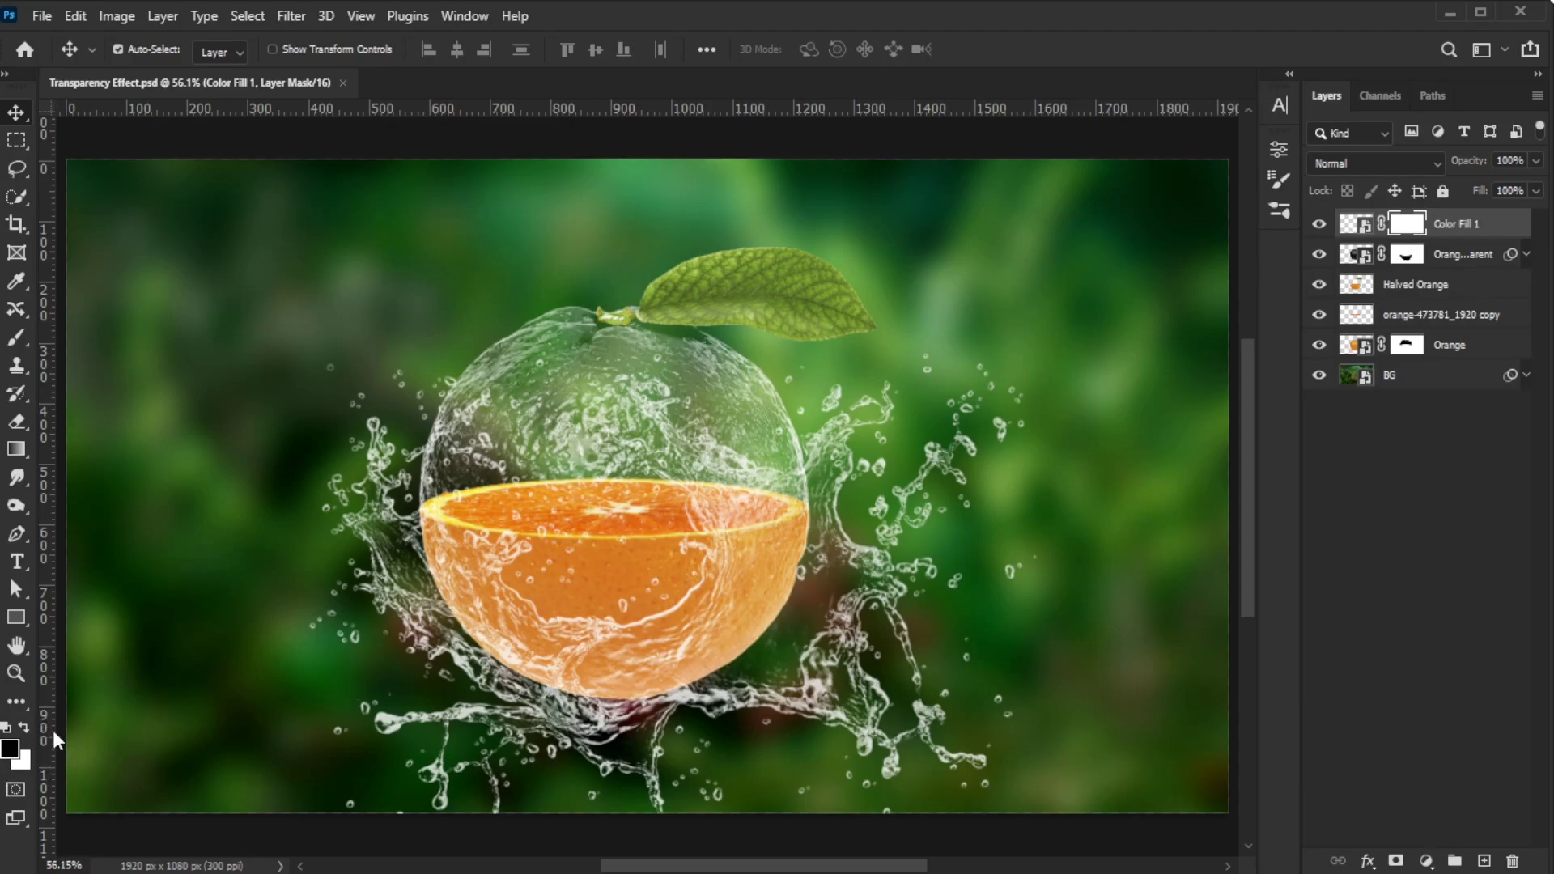
pyautogui.rightClick(21, 338)
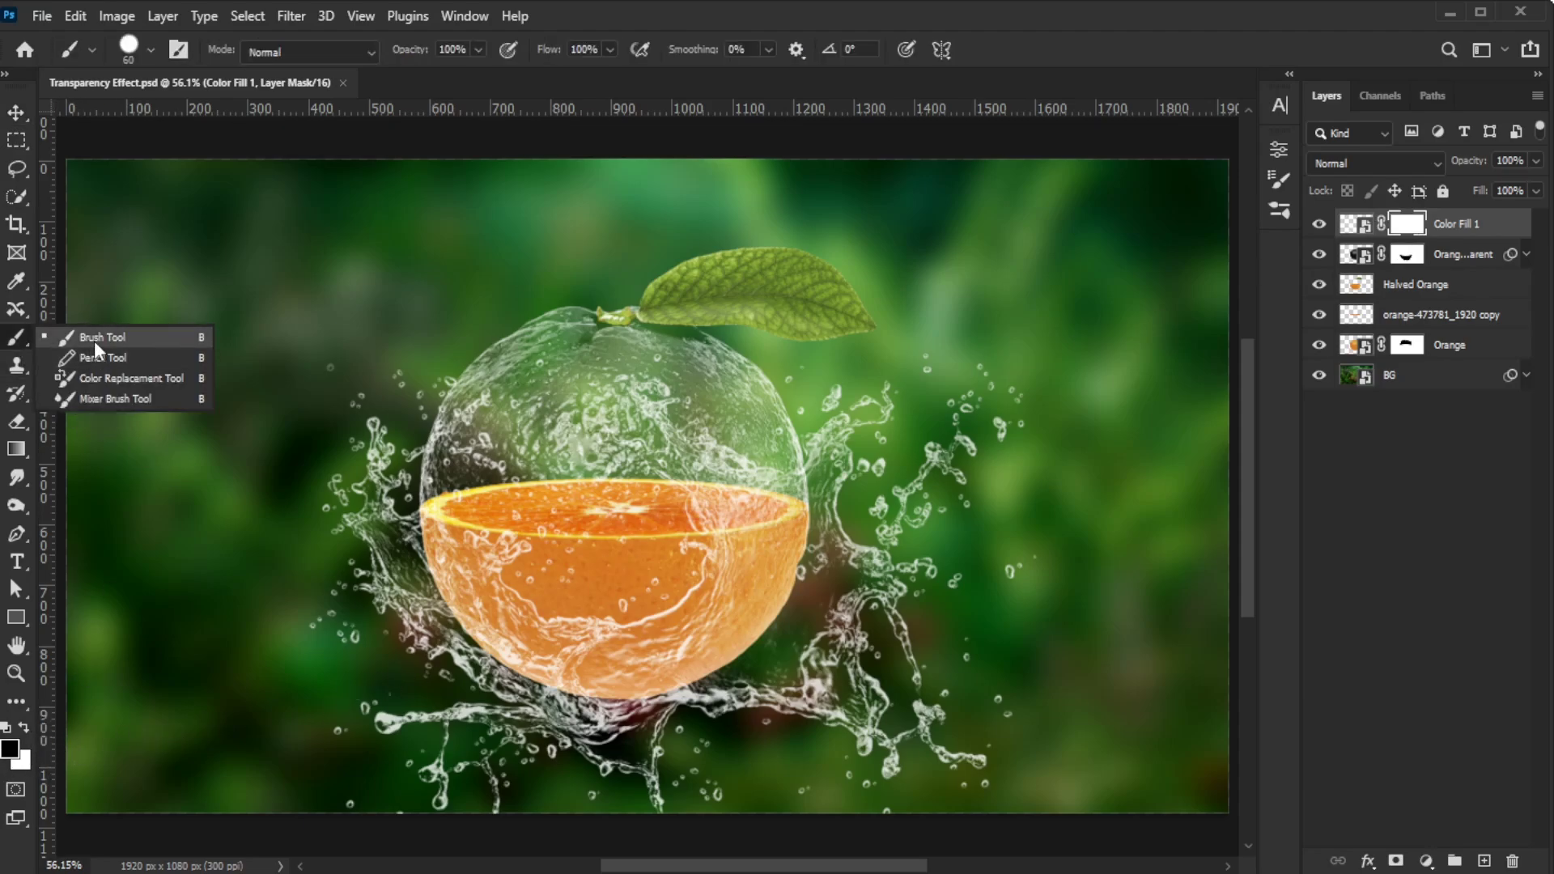
pyautogui.click(94, 339)
pyautogui.click(142, 53)
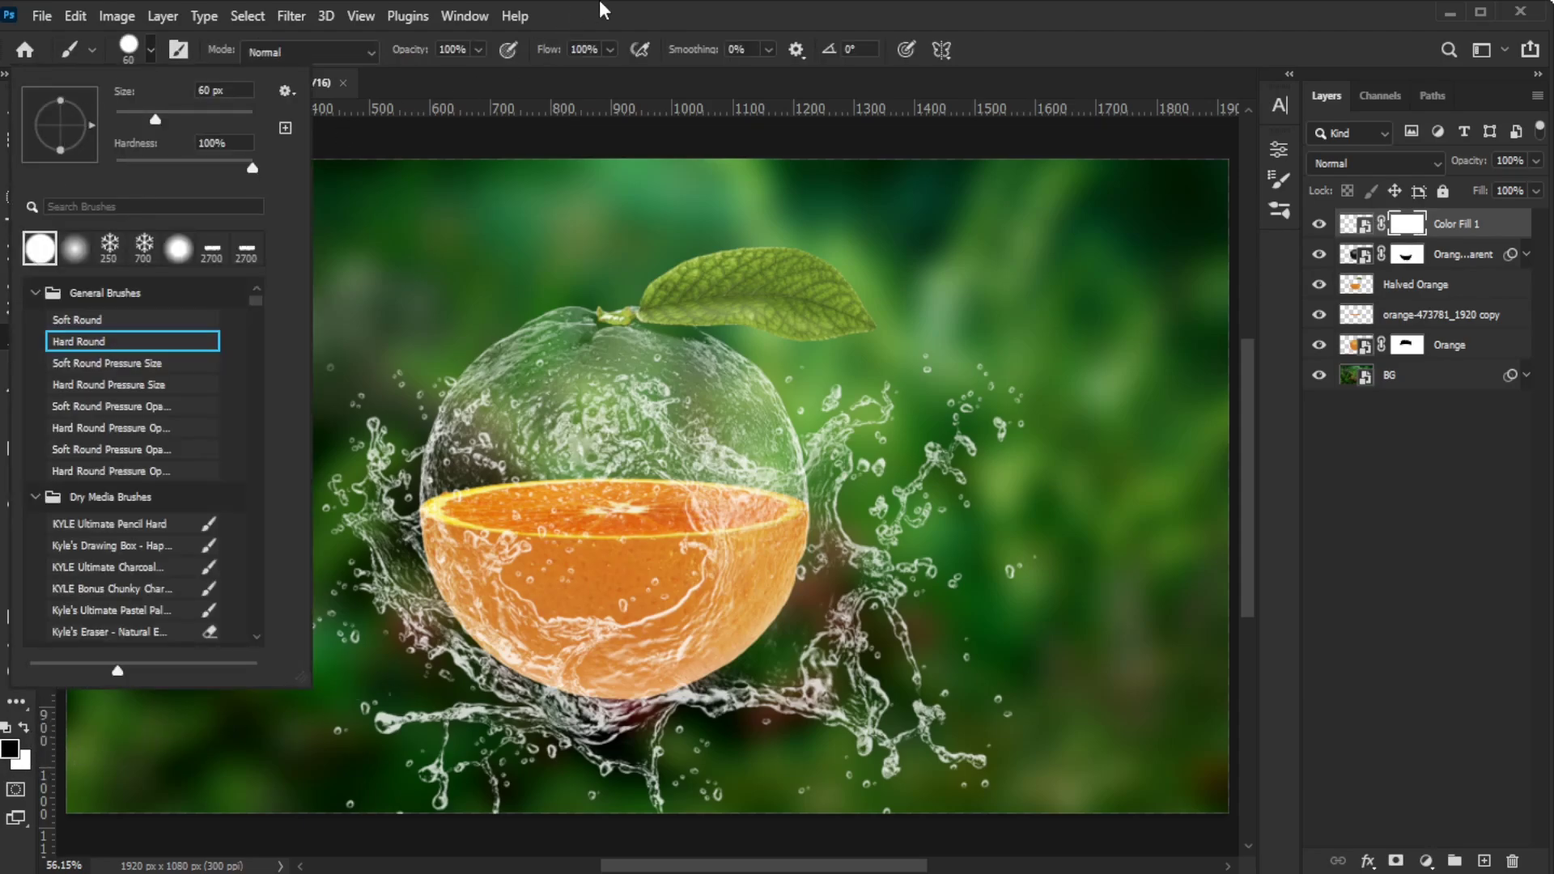
pyautogui.doubleClick(38, 252)
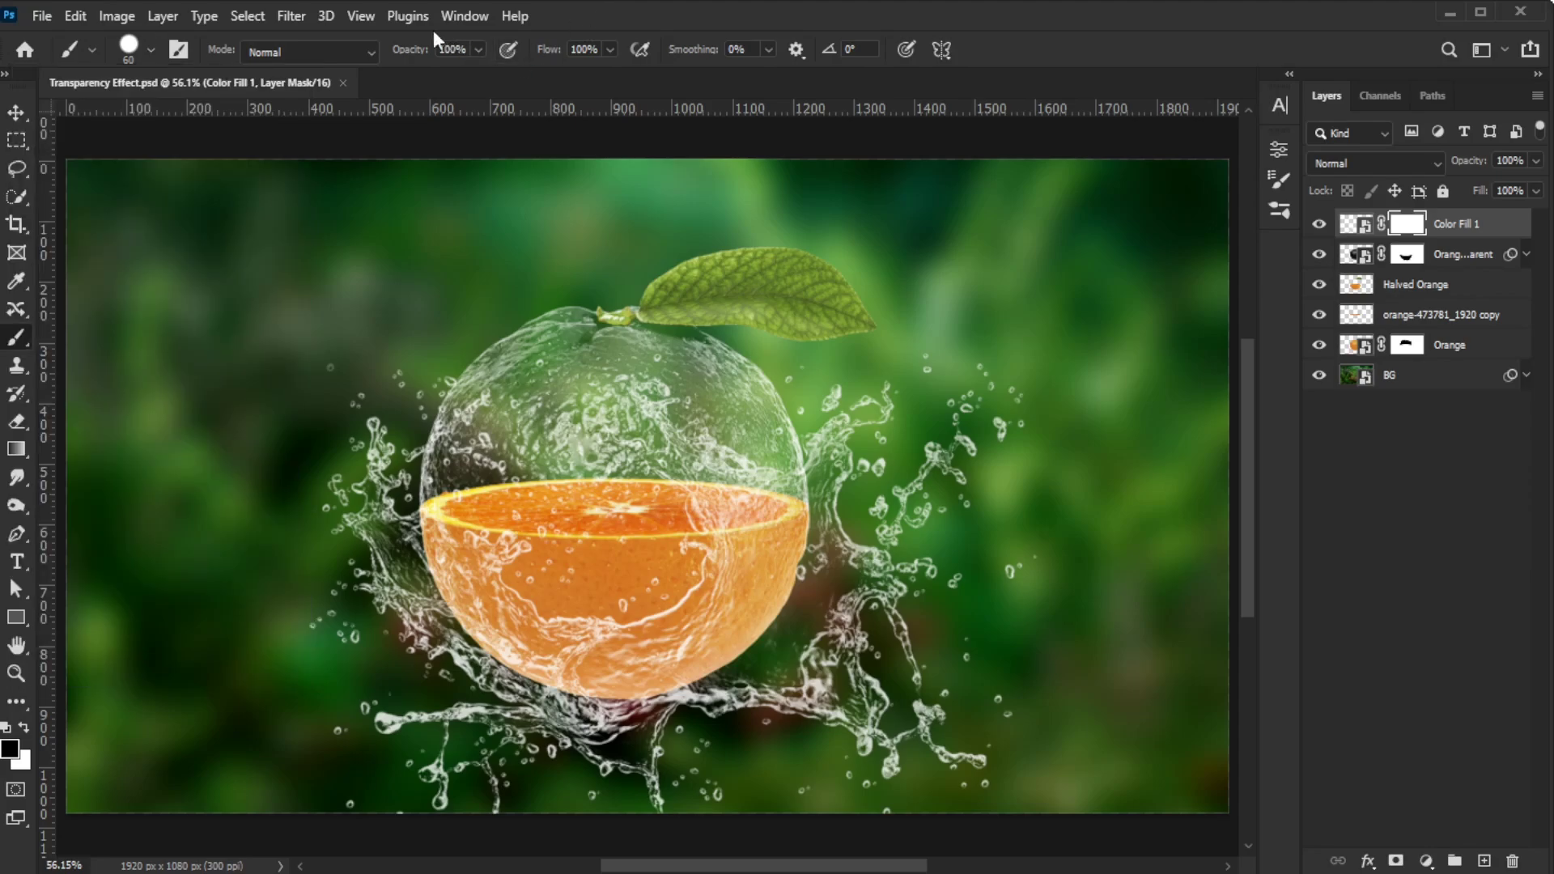
# With the halved orange selected, paint out the water streaks over the orange's lower half.
pyautogui.keyDown('ctrl'); pyautogui.click(1357, 292); pyautogui.keyUp('ctrl')
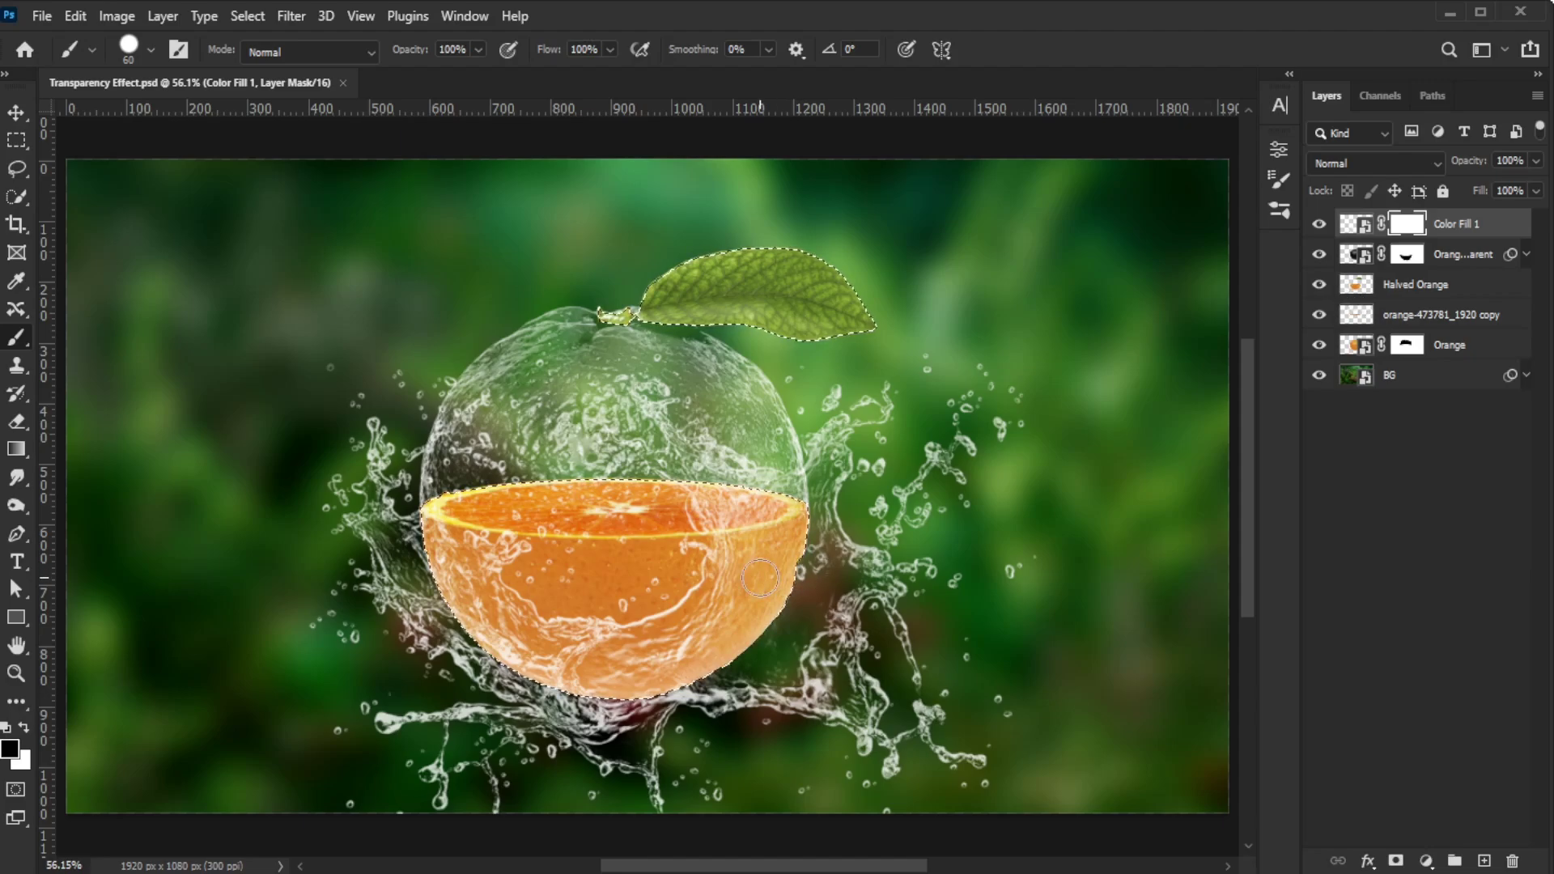
pyautogui.click(631, 497)
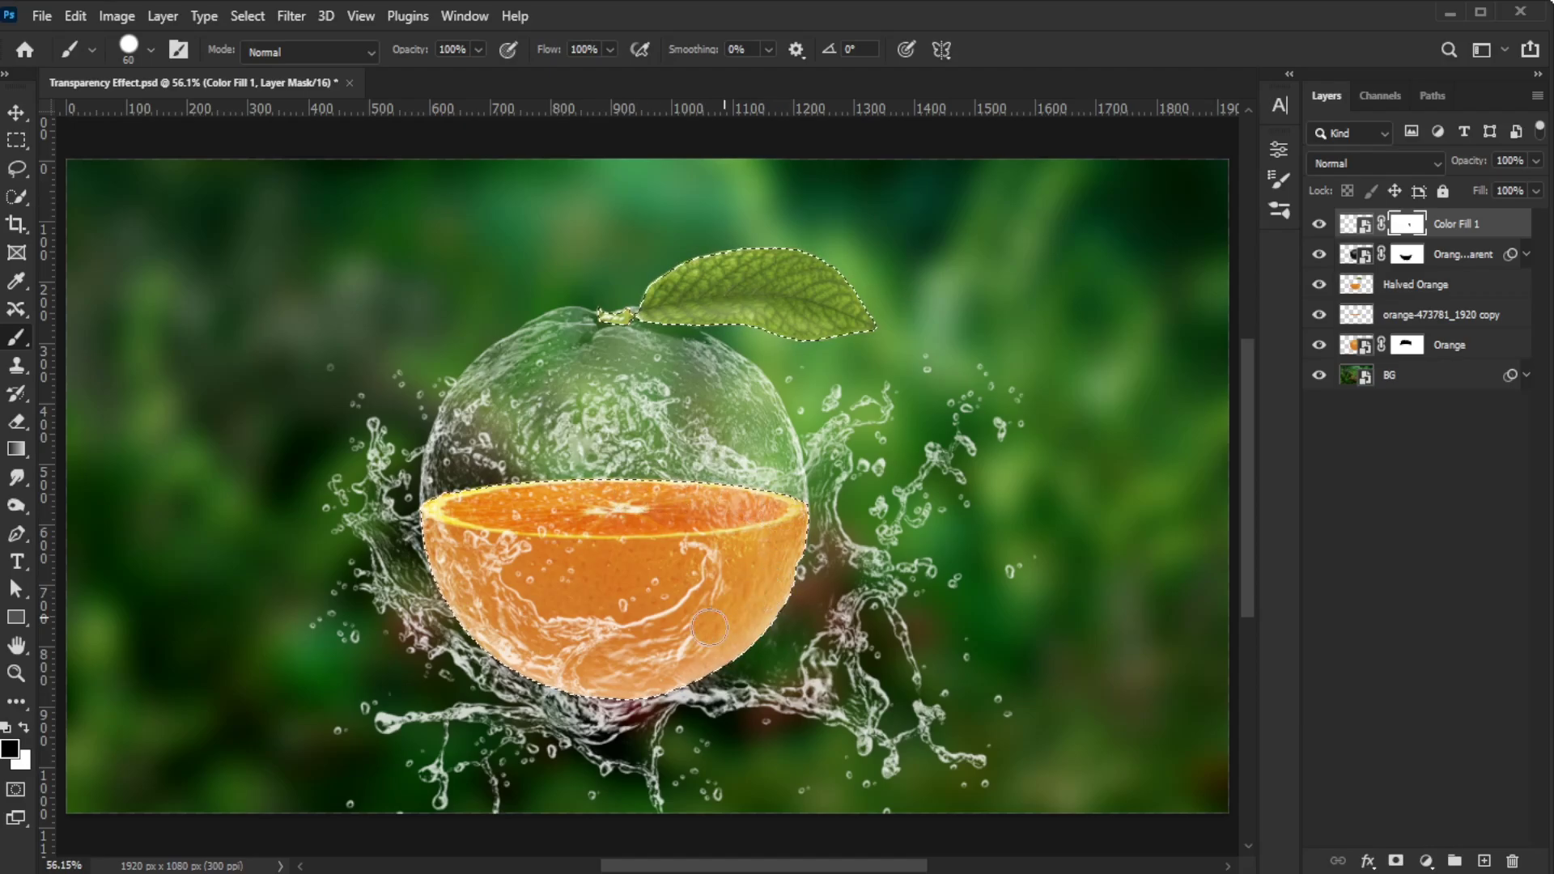
pyautogui.moveTo(709, 624)
pyautogui.mouseDown()
pyautogui.moveTo(692, 533)
pyautogui.moveTo(712, 557)
pyautogui.moveTo(717, 645)
pyautogui.moveTo(609, 690)
pyautogui.mouseUp()
pyautogui.scroll(3, 611, 688)
pyautogui.scroll(5, 614, 674)
pyautogui.moveTo(860, 442)
pyautogui.mouseDown()
pyautogui.moveTo(755, 517)
pyautogui.moveTo(655, 563)
pyautogui.mouseUp()
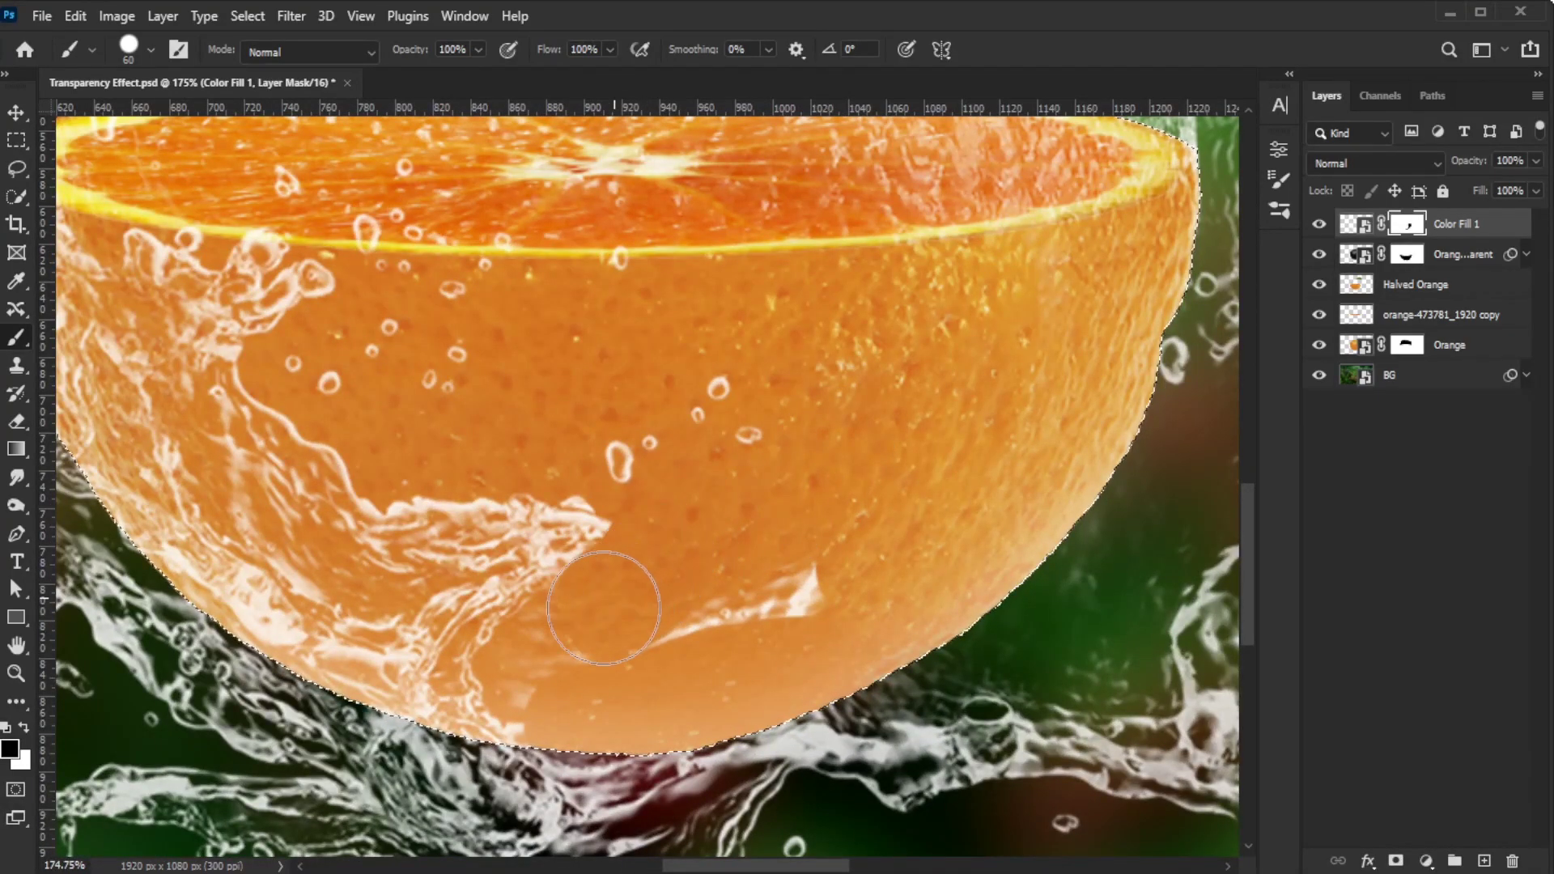
pyautogui.moveTo(599, 612)
pyautogui.mouseDown()
pyautogui.moveTo(541, 677)
pyautogui.moveTo(833, 582)
pyautogui.mouseUp()
pyautogui.scroll(-5, 853, 472)
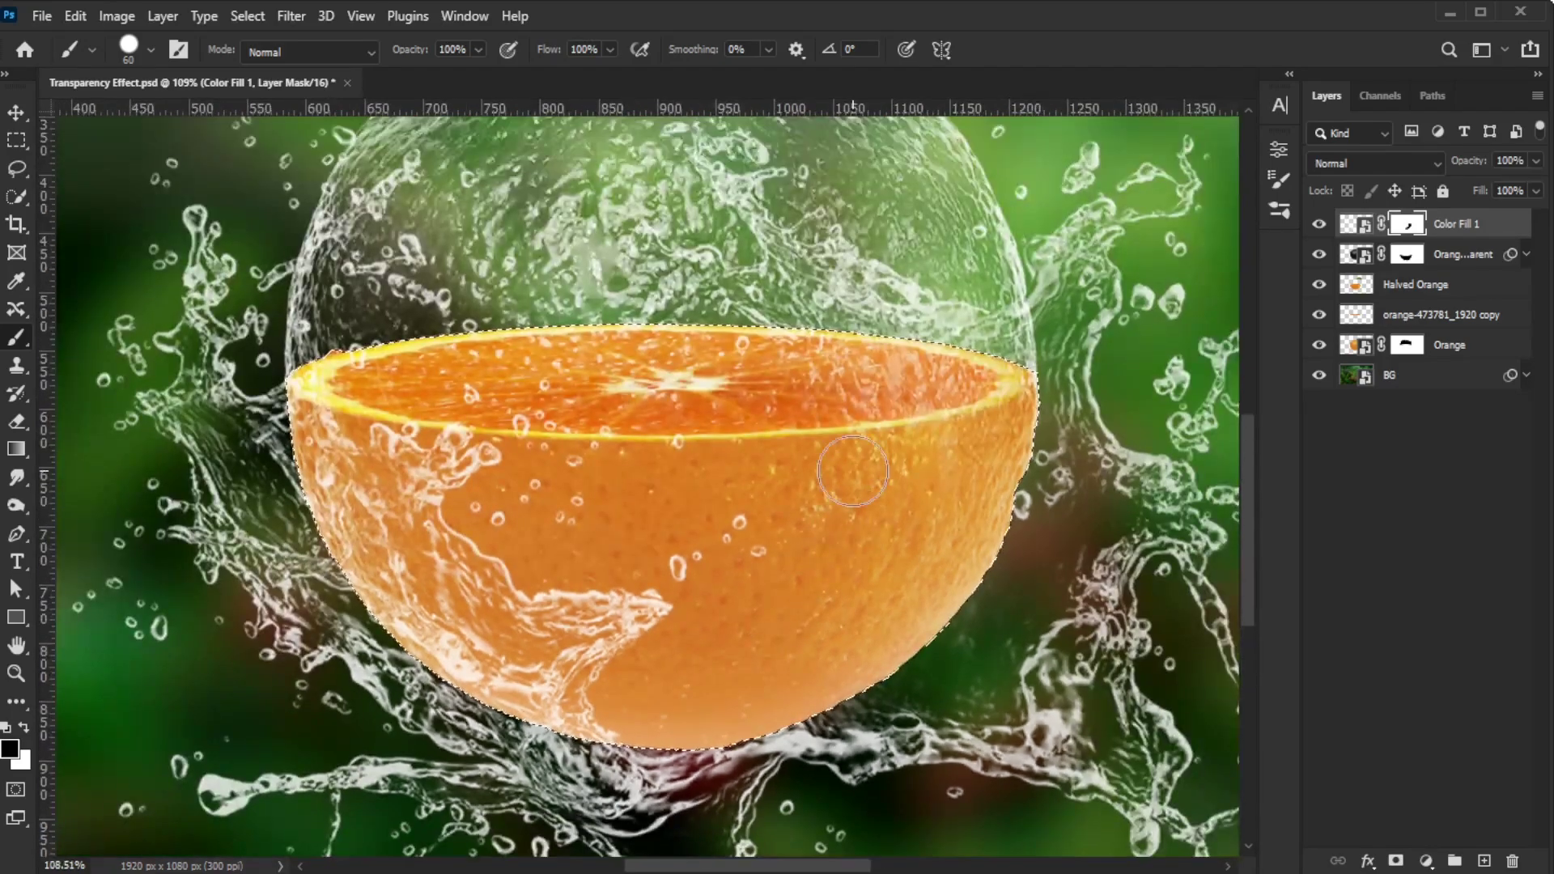
pyautogui.scroll(3, 853, 472)
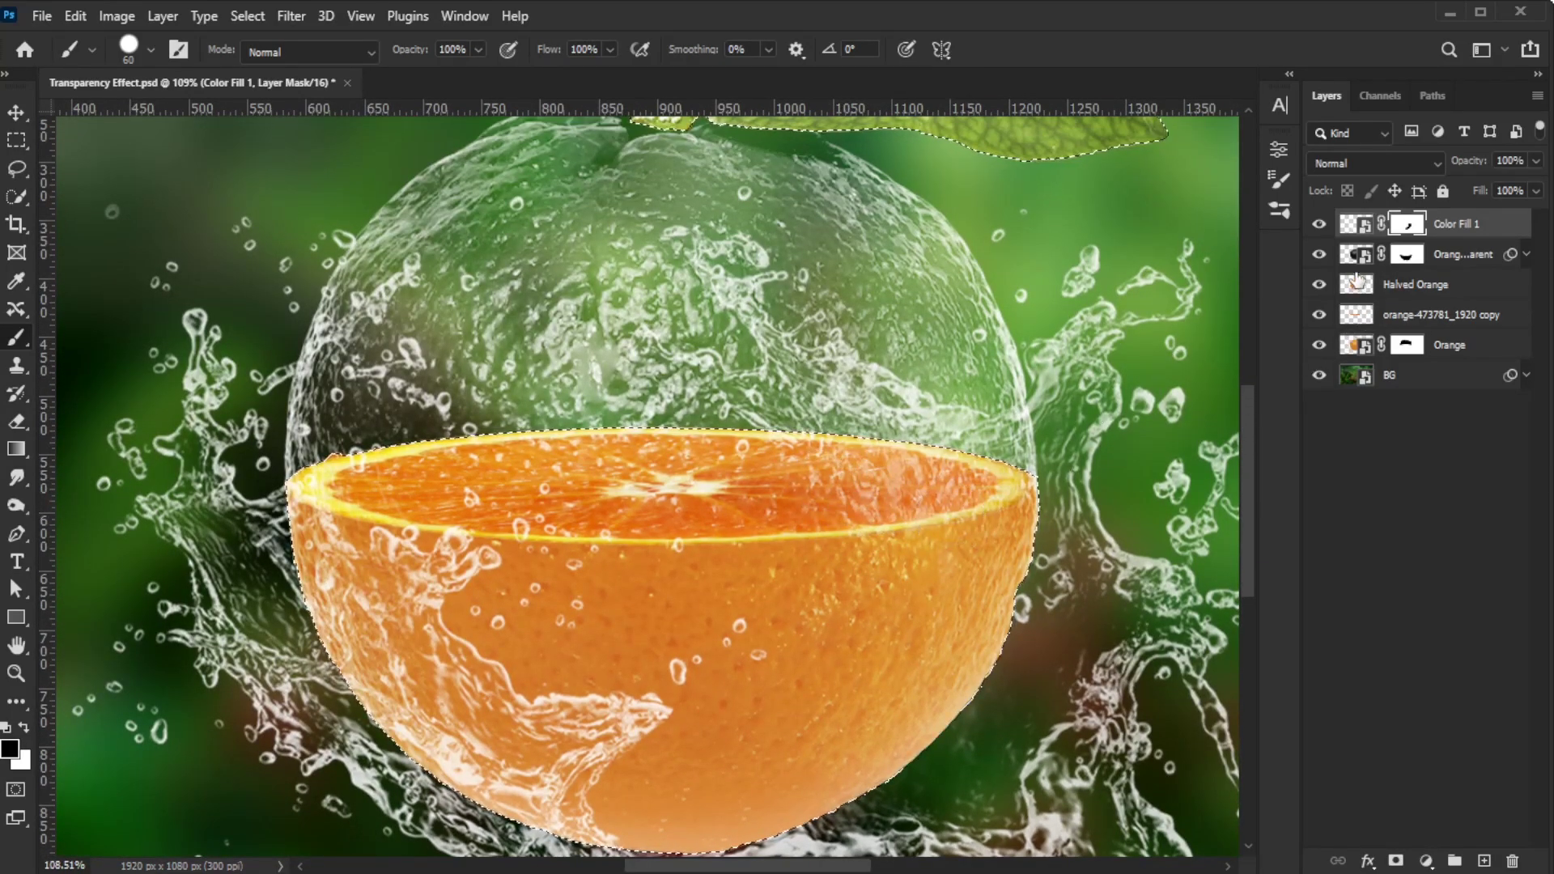
# Add the upper orange to the selection and hide splash over its right side and cut face.
pyautogui.keyDown('ctrl'); pyautogui.keyDown('shift'); pyautogui.click(1349, 261); pyautogui.keyUp('shift'); pyautogui.keyUp('ctrl')
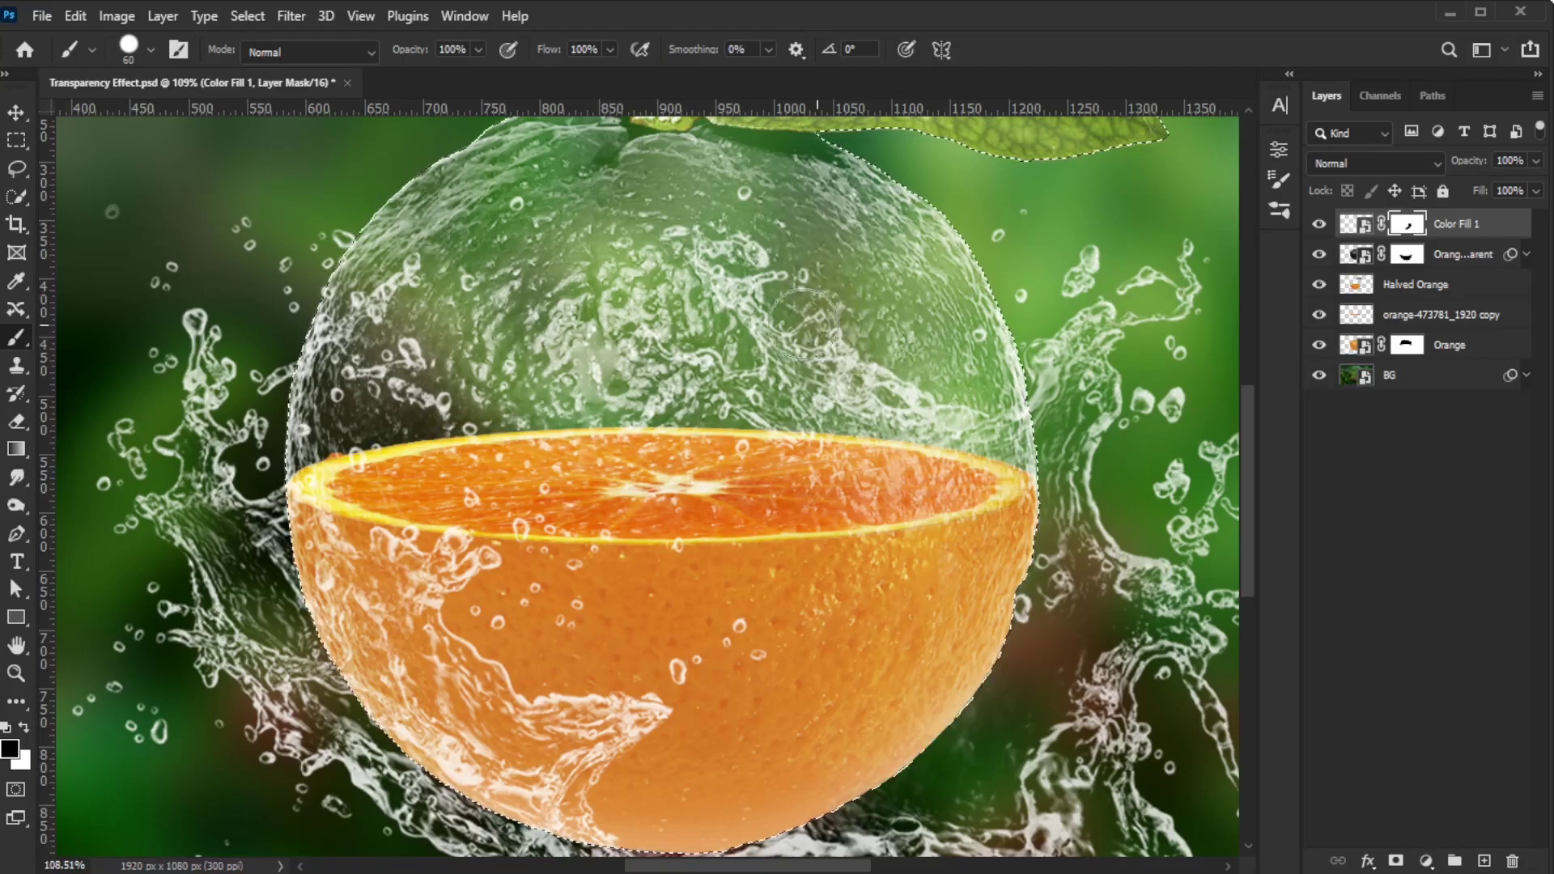
pyautogui.moveTo(781, 299)
pyautogui.mouseDown()
pyautogui.moveTo(747, 317)
pyautogui.moveTo(972, 408)
pyautogui.moveTo(1020, 471)
pyautogui.moveTo(882, 307)
pyautogui.moveTo(907, 427)
pyautogui.mouseUp()
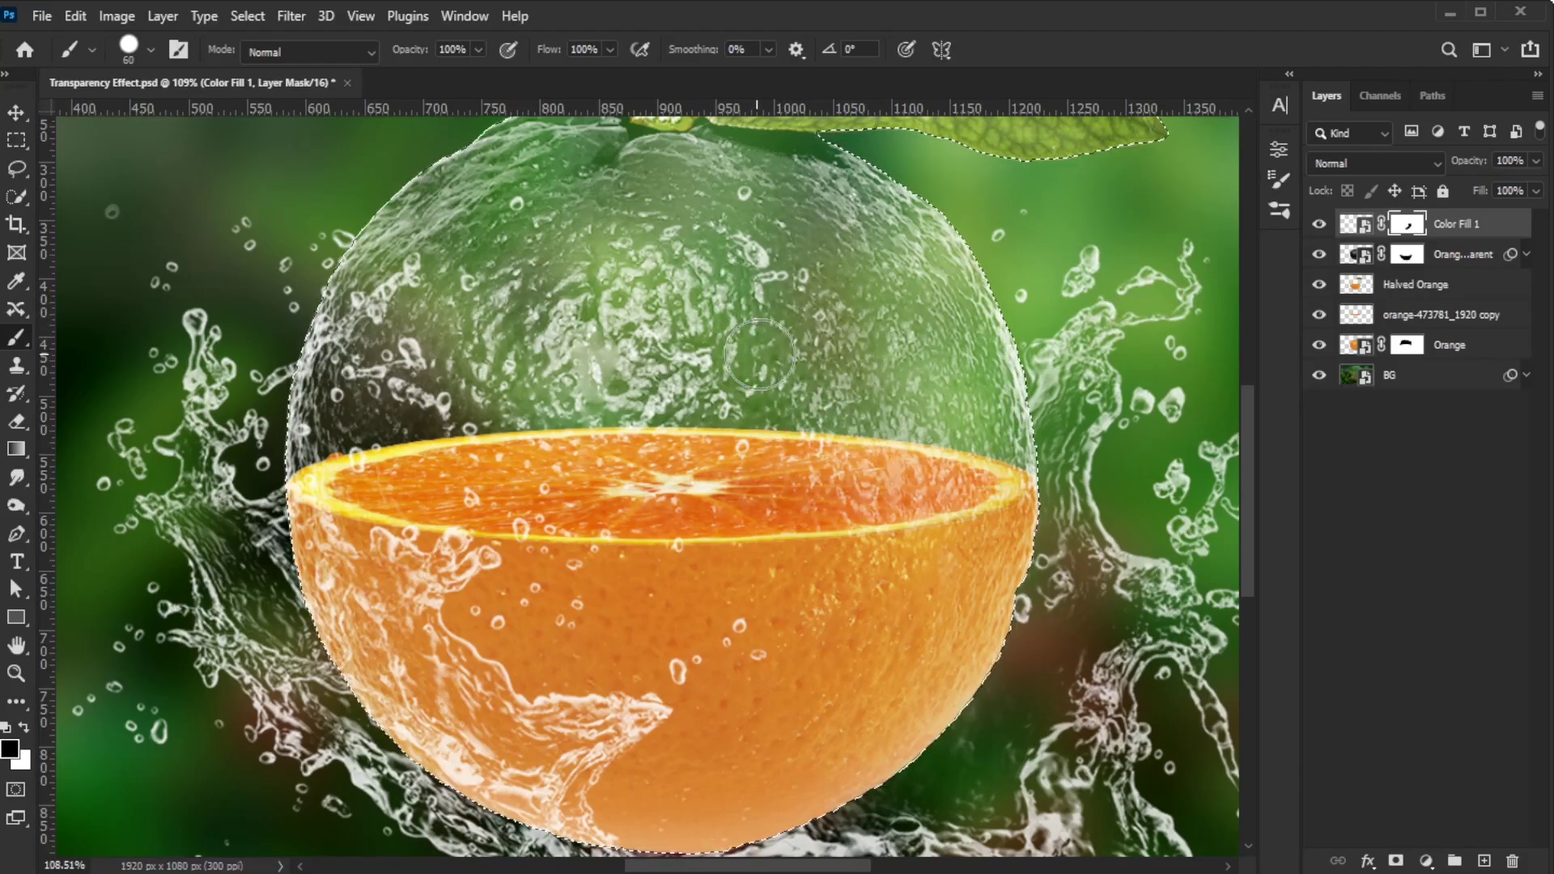
pyautogui.moveTo(819, 486); pyautogui.dragTo(960, 499)
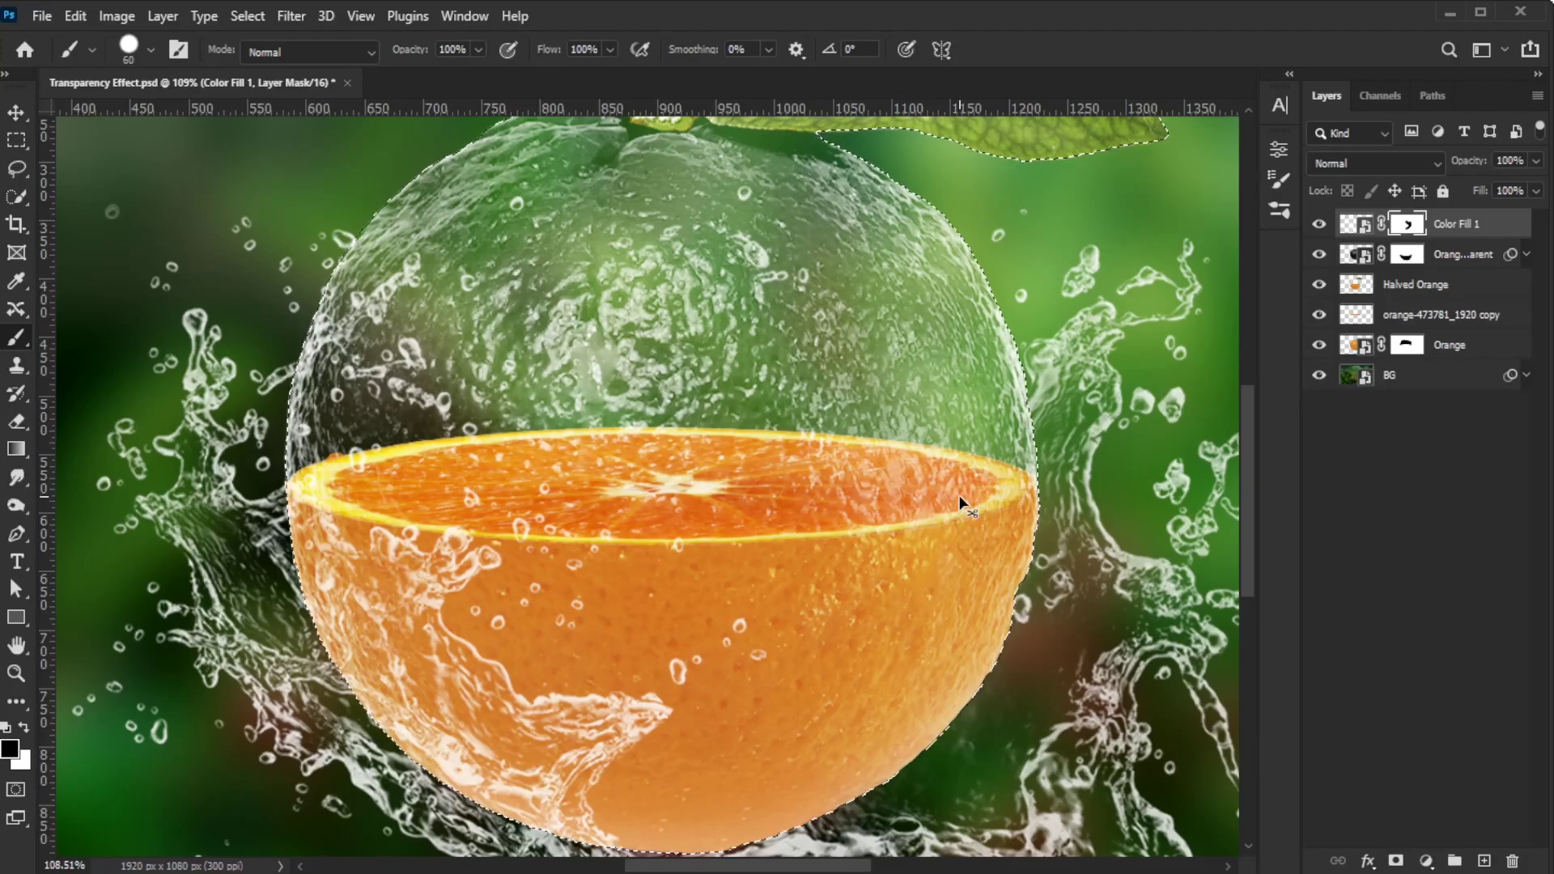
# Deselect and rename Color Fill 1 to 'Splash 1'.
pyautogui.hotkey('ctrl', 'd')
pyautogui.doubleClick(1463, 230)
pyautogui.write('Splash 1')
pyautogui.press('Return')
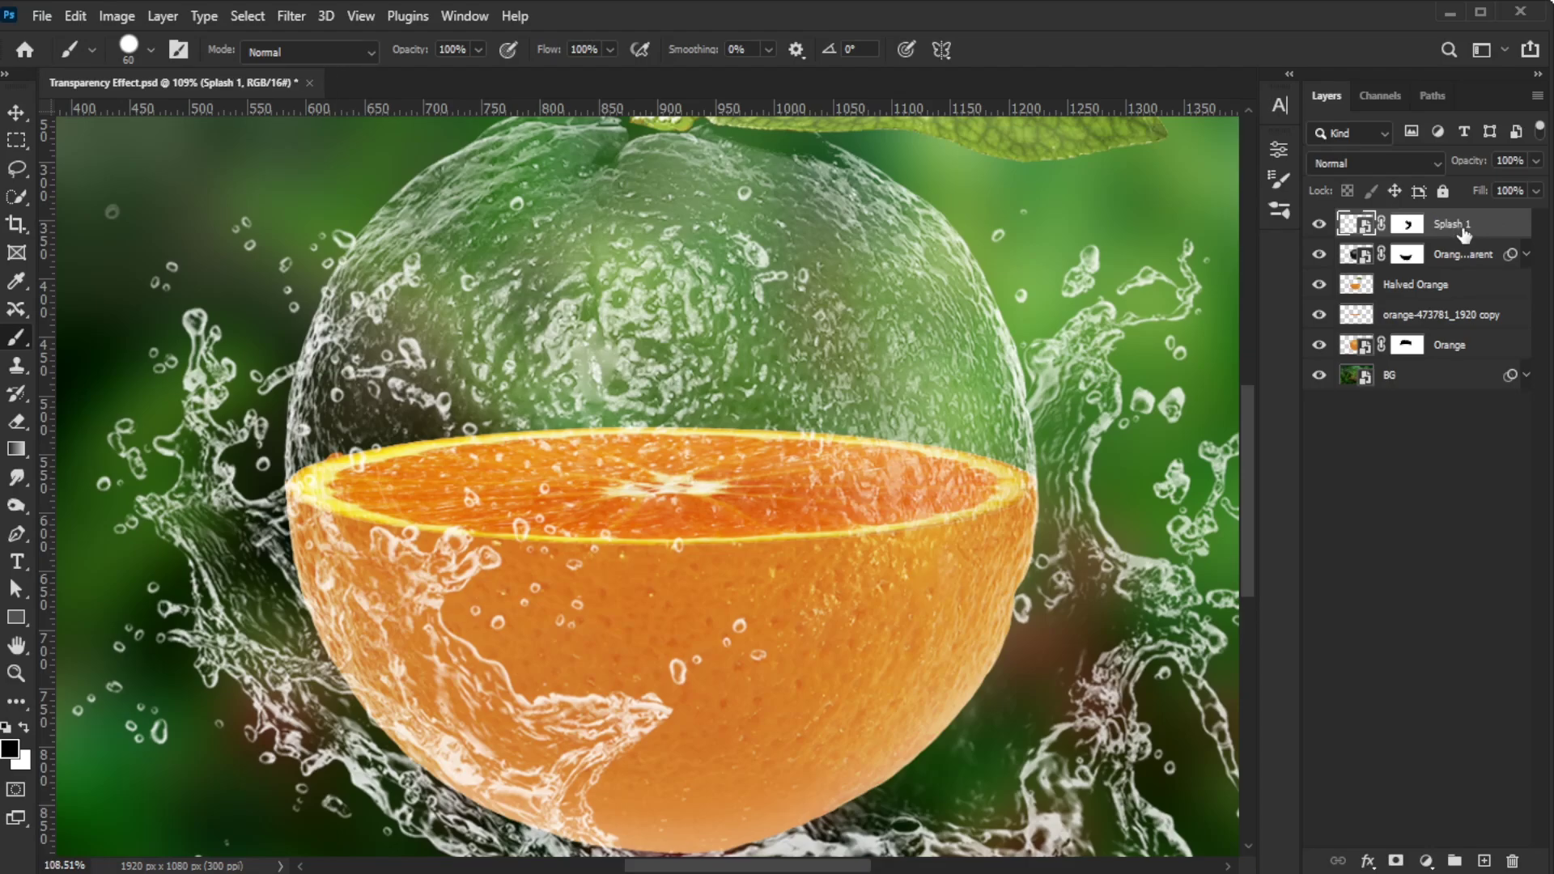
# Duplicate it as 'Splash 2', invert its mask, and move it just above Halved Orange.
pyautogui.hotkey('ctrl', 'j')
pyautogui.doubleClick(1464, 224)
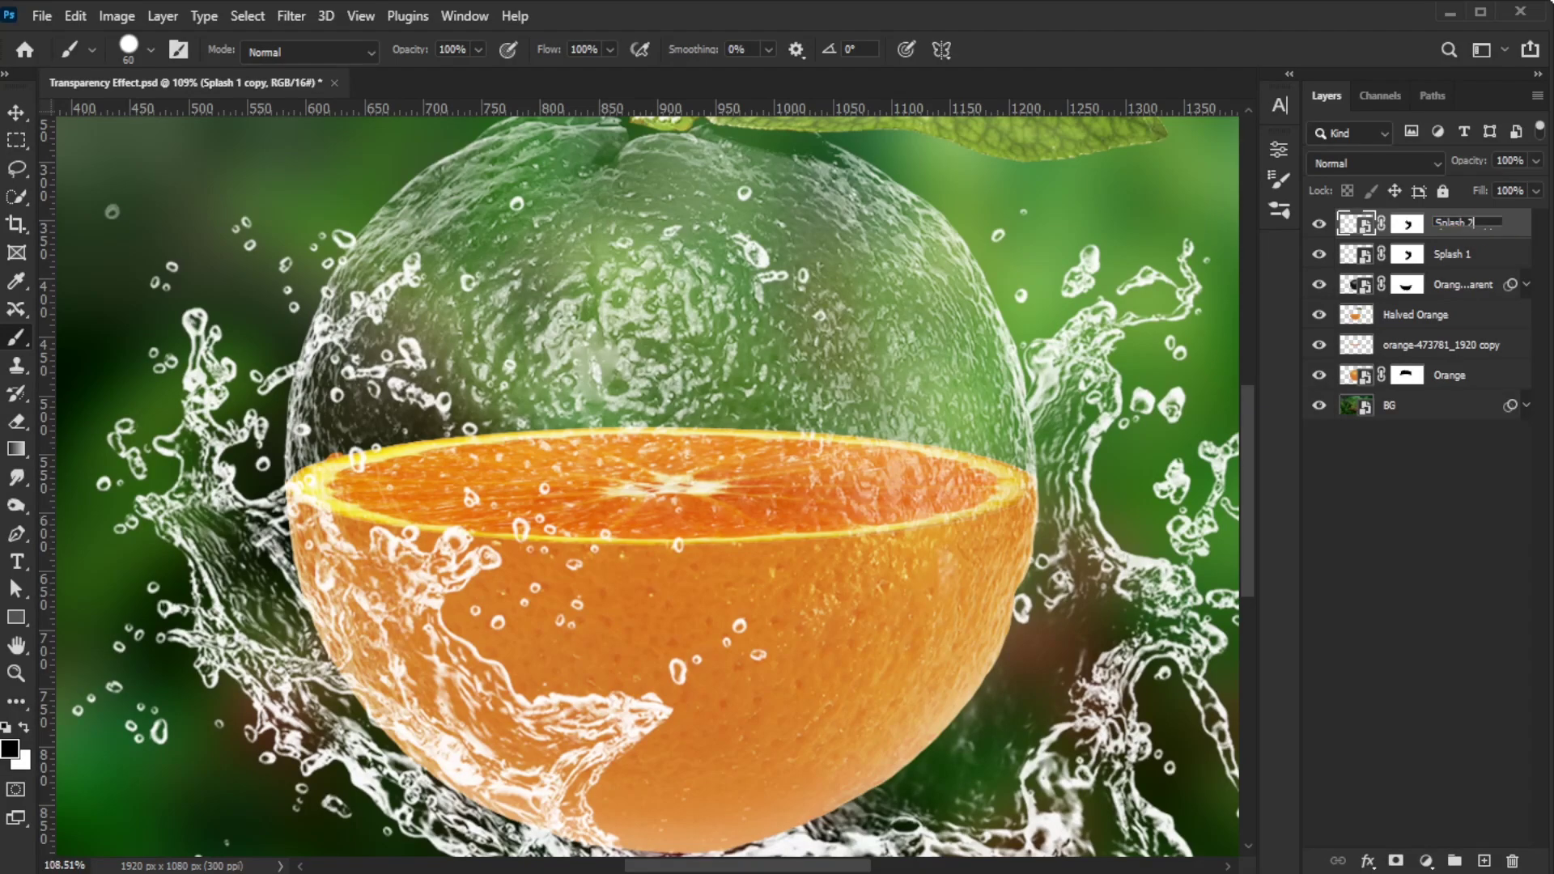
pyautogui.write('Splash 2')
pyautogui.click(1522, 231)
pyautogui.click(1408, 224)
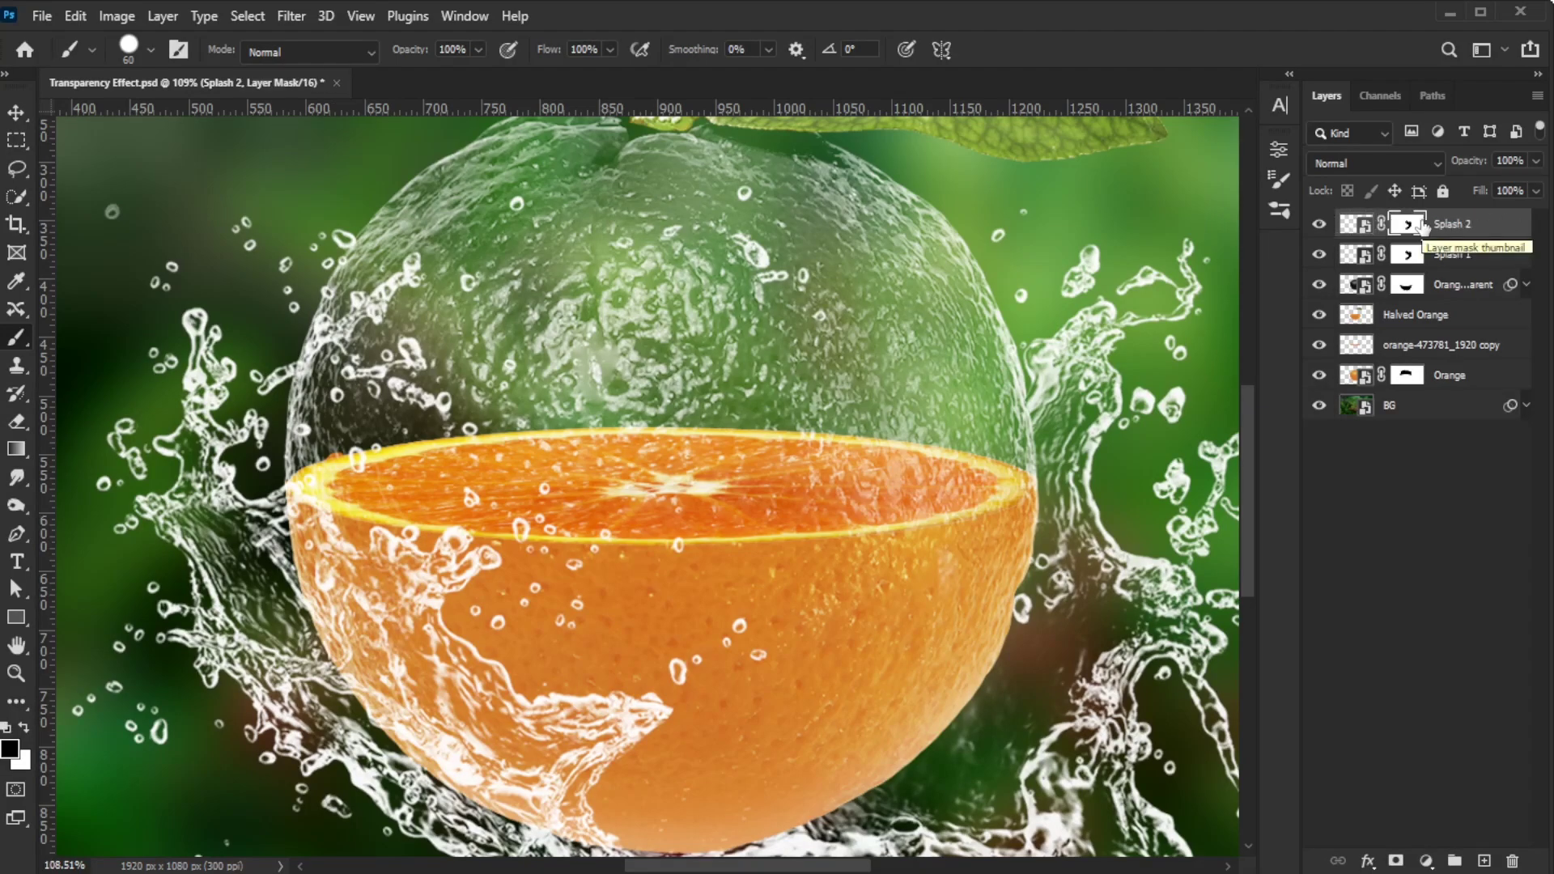
pyautogui.hotkey('ctrl', 'i')
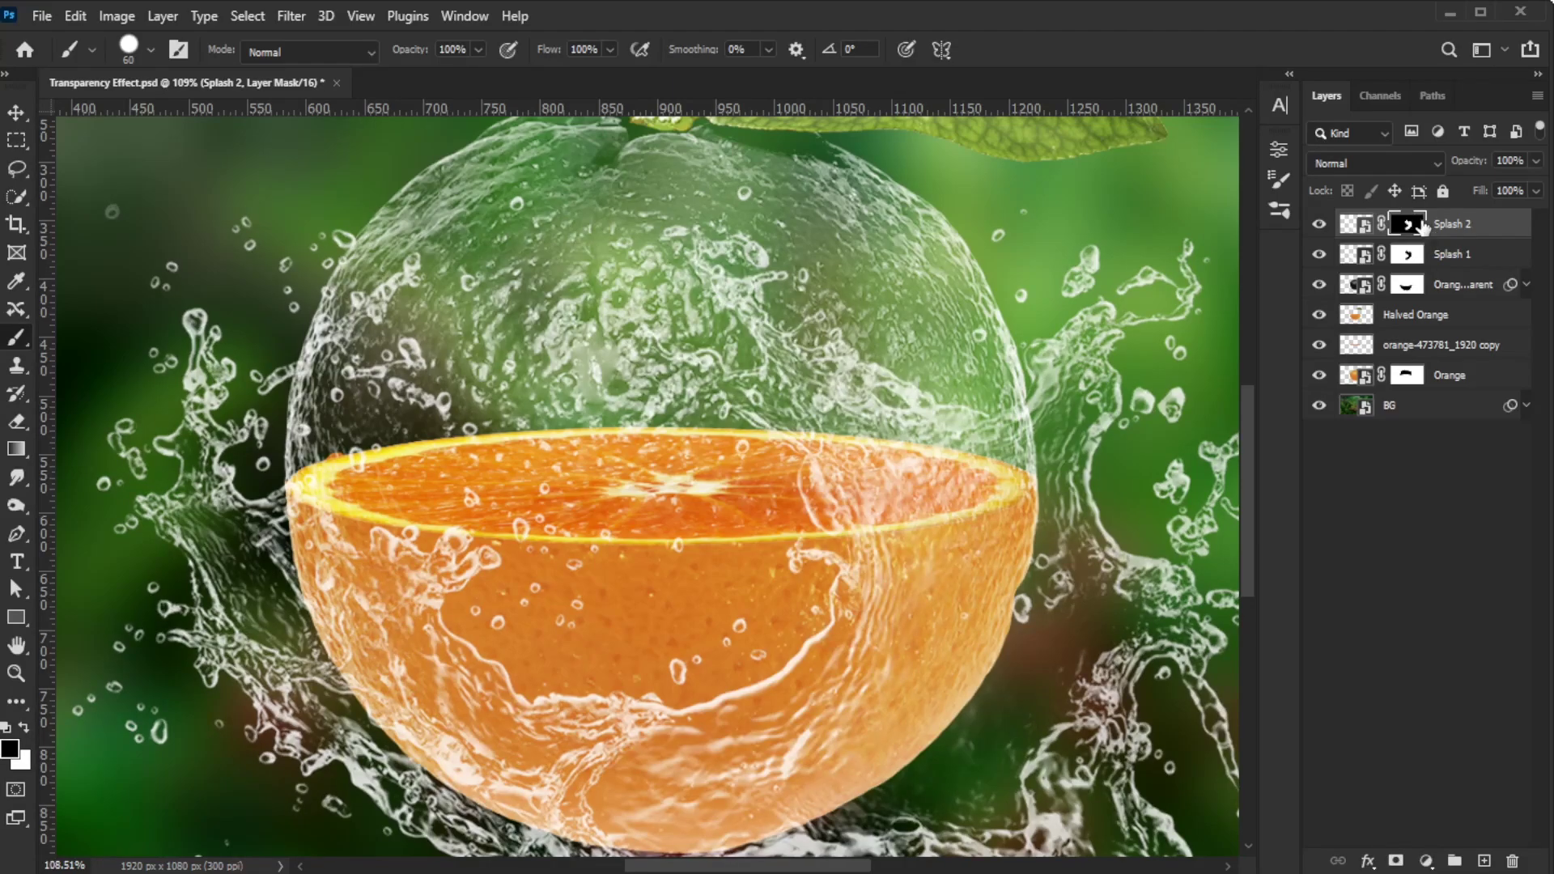
pyautogui.moveTo(1462, 235); pyautogui.dragTo(1459, 315)
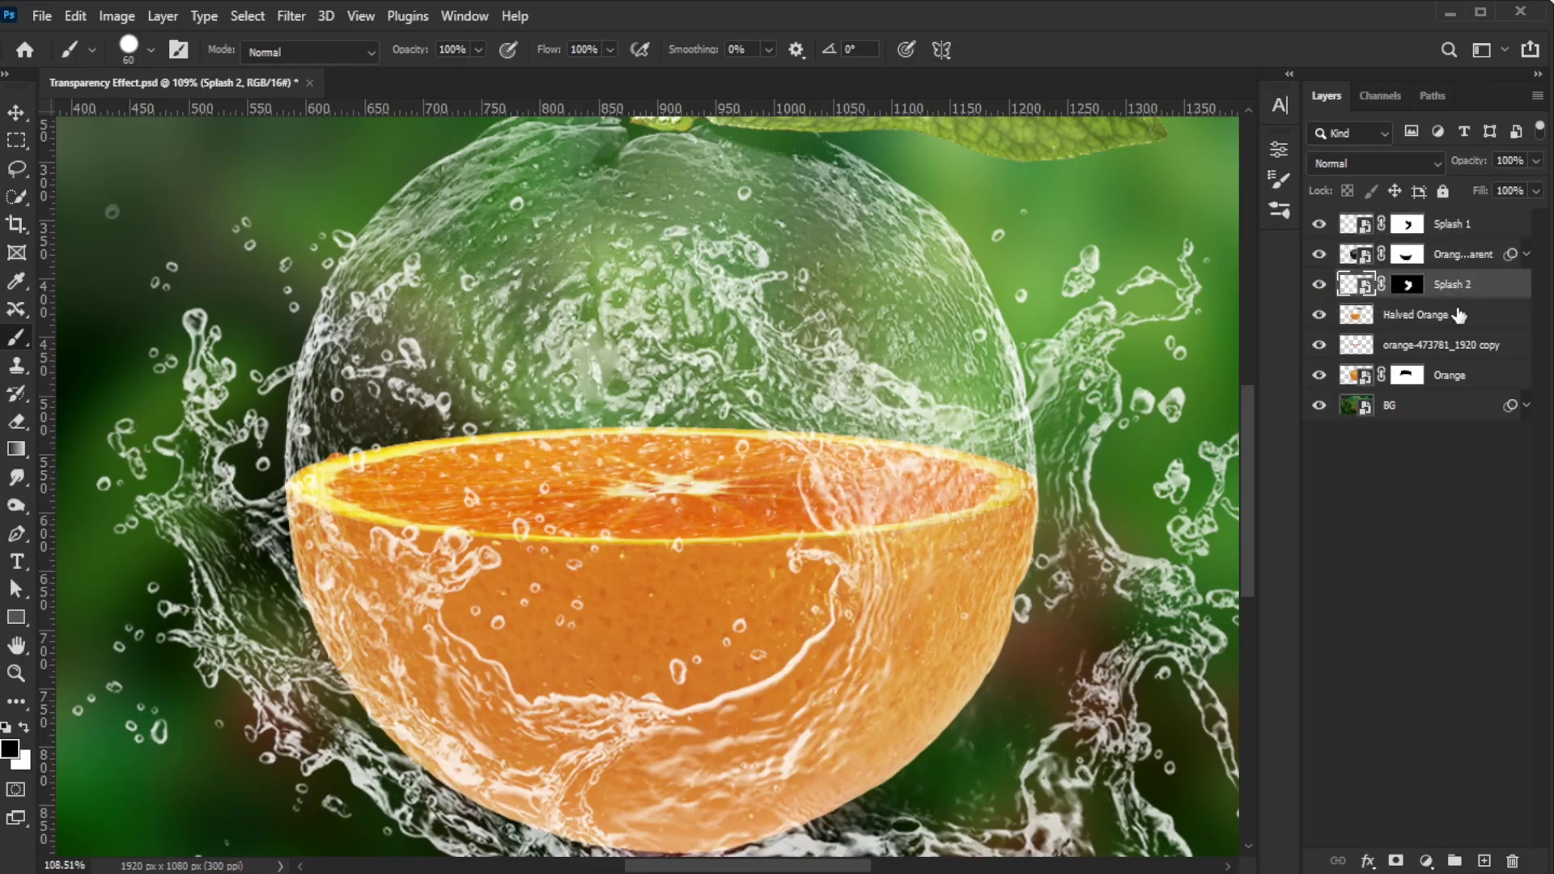
# On the Splash 2 mask, within Halved Orange's outline, paint out water over the orange's right side, then deselect.
pyautogui.click(1409, 285)
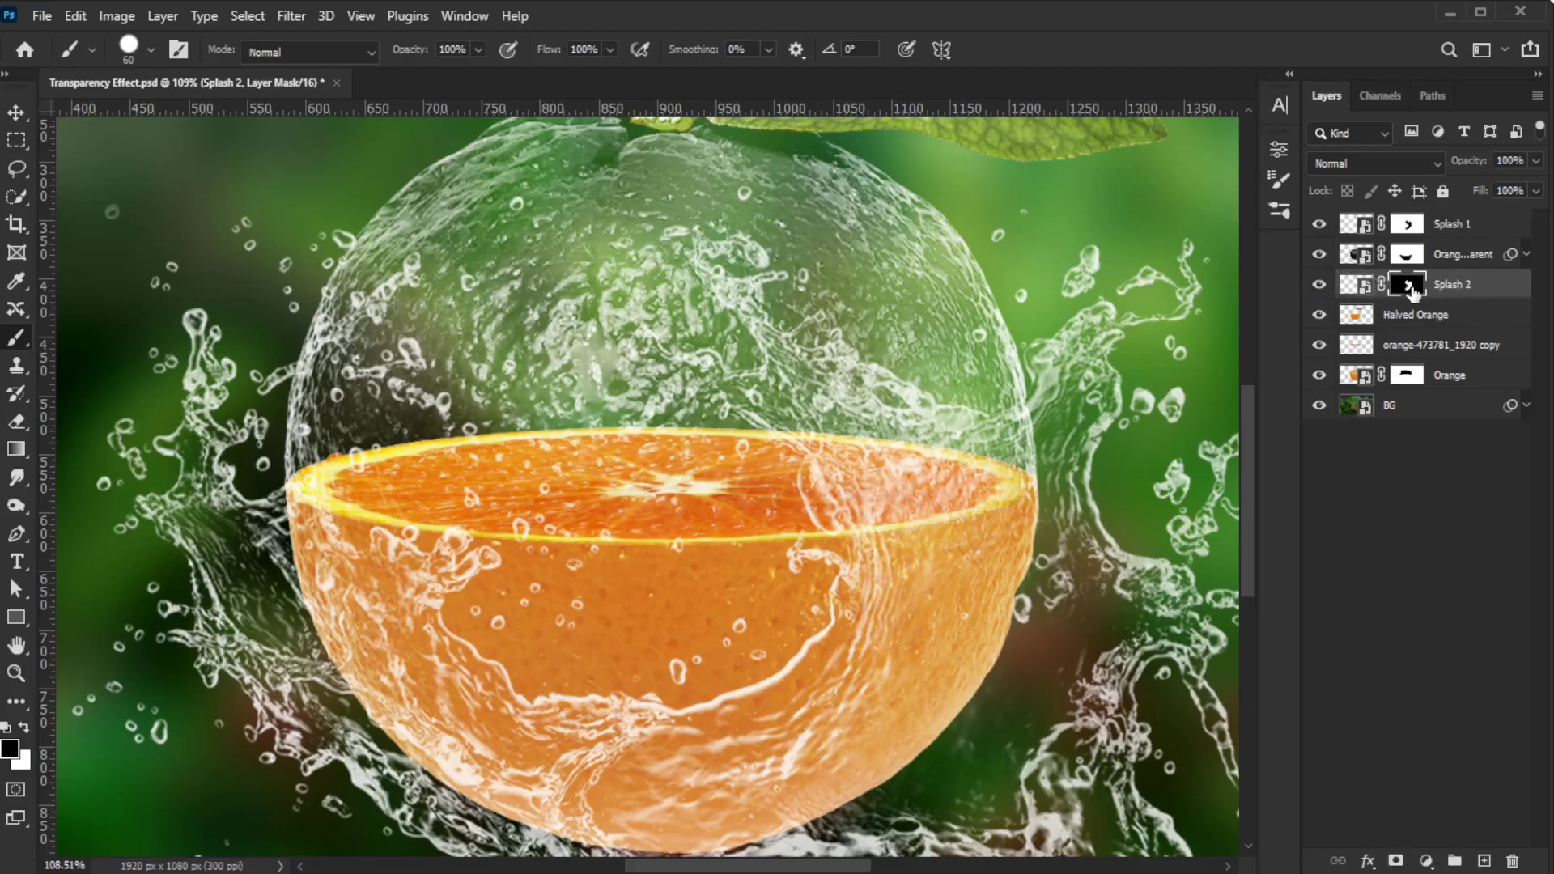
pyautogui.scroll(-2, 947, 542)
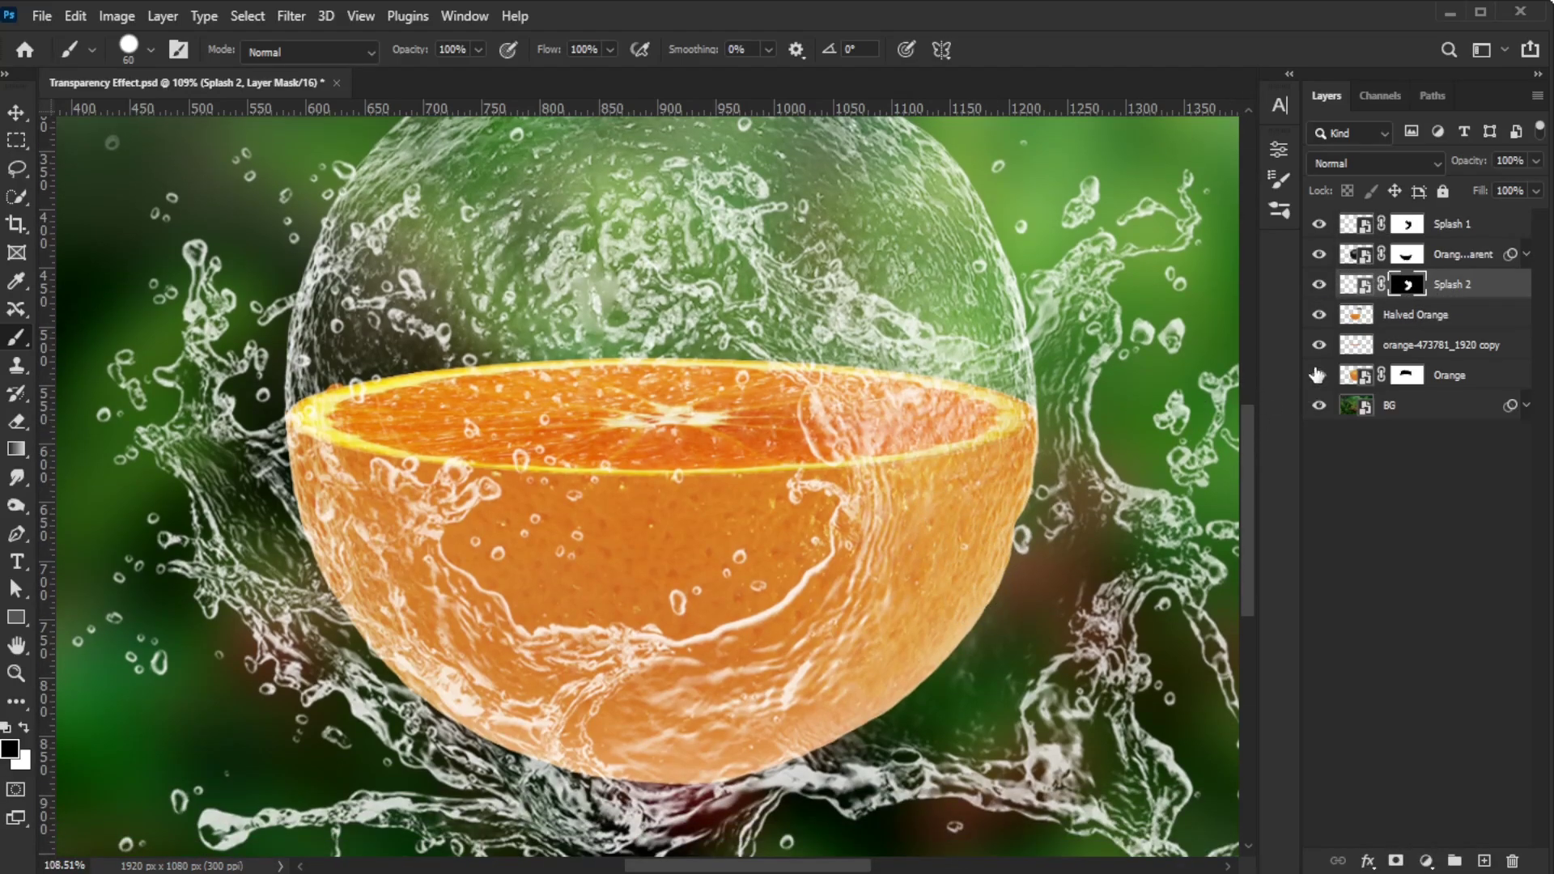
pyautogui.keyDown('ctrl'); pyautogui.click(1360, 324); pyautogui.keyUp('ctrl')
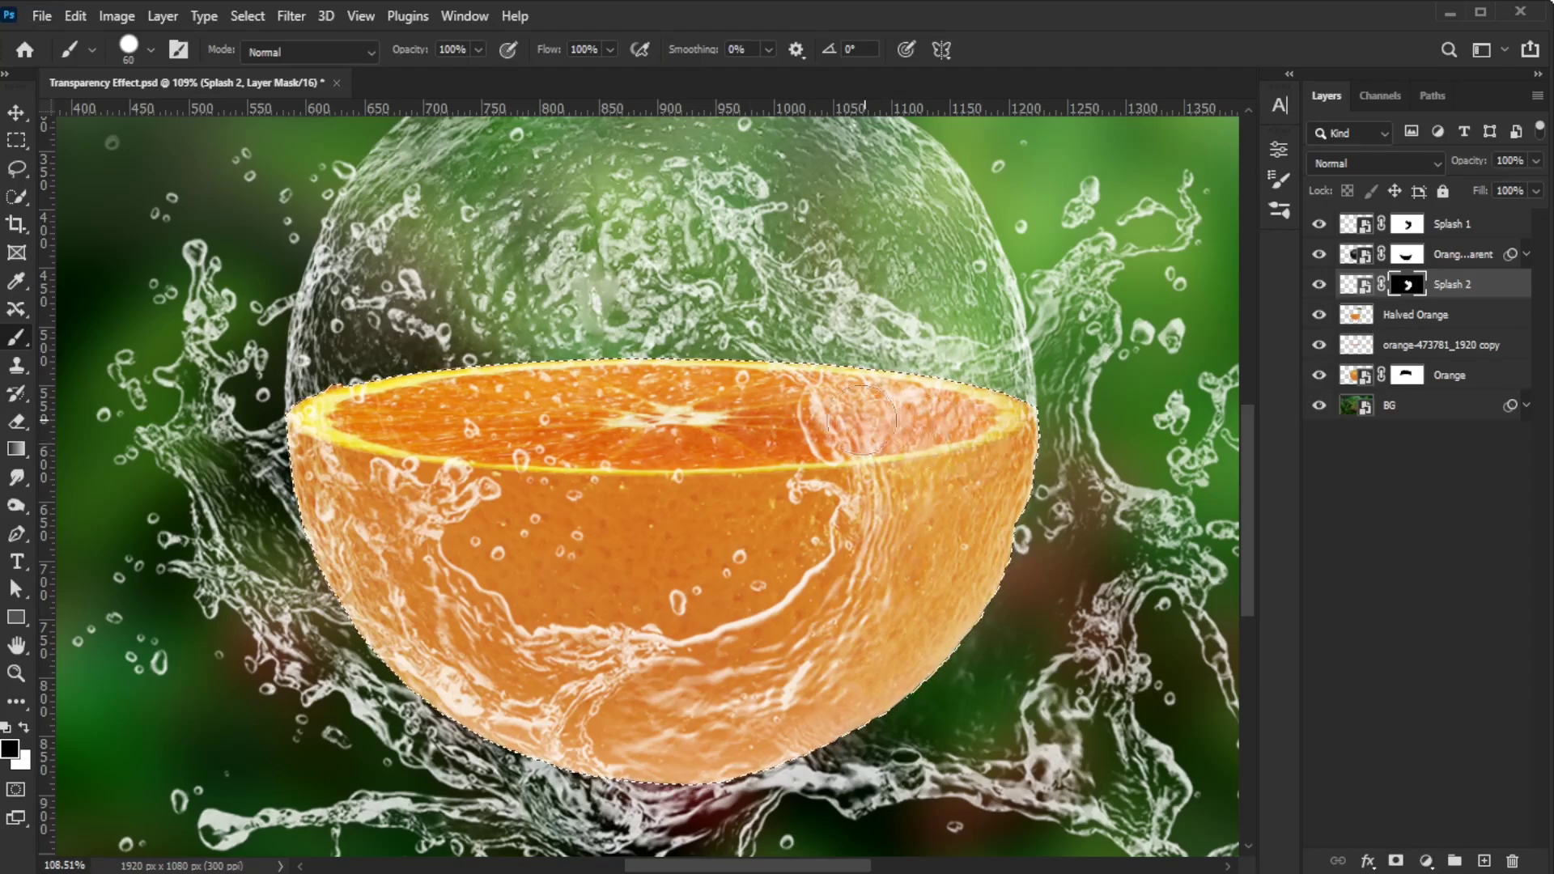
pyautogui.moveTo(773, 362); pyautogui.dragTo(980, 419)
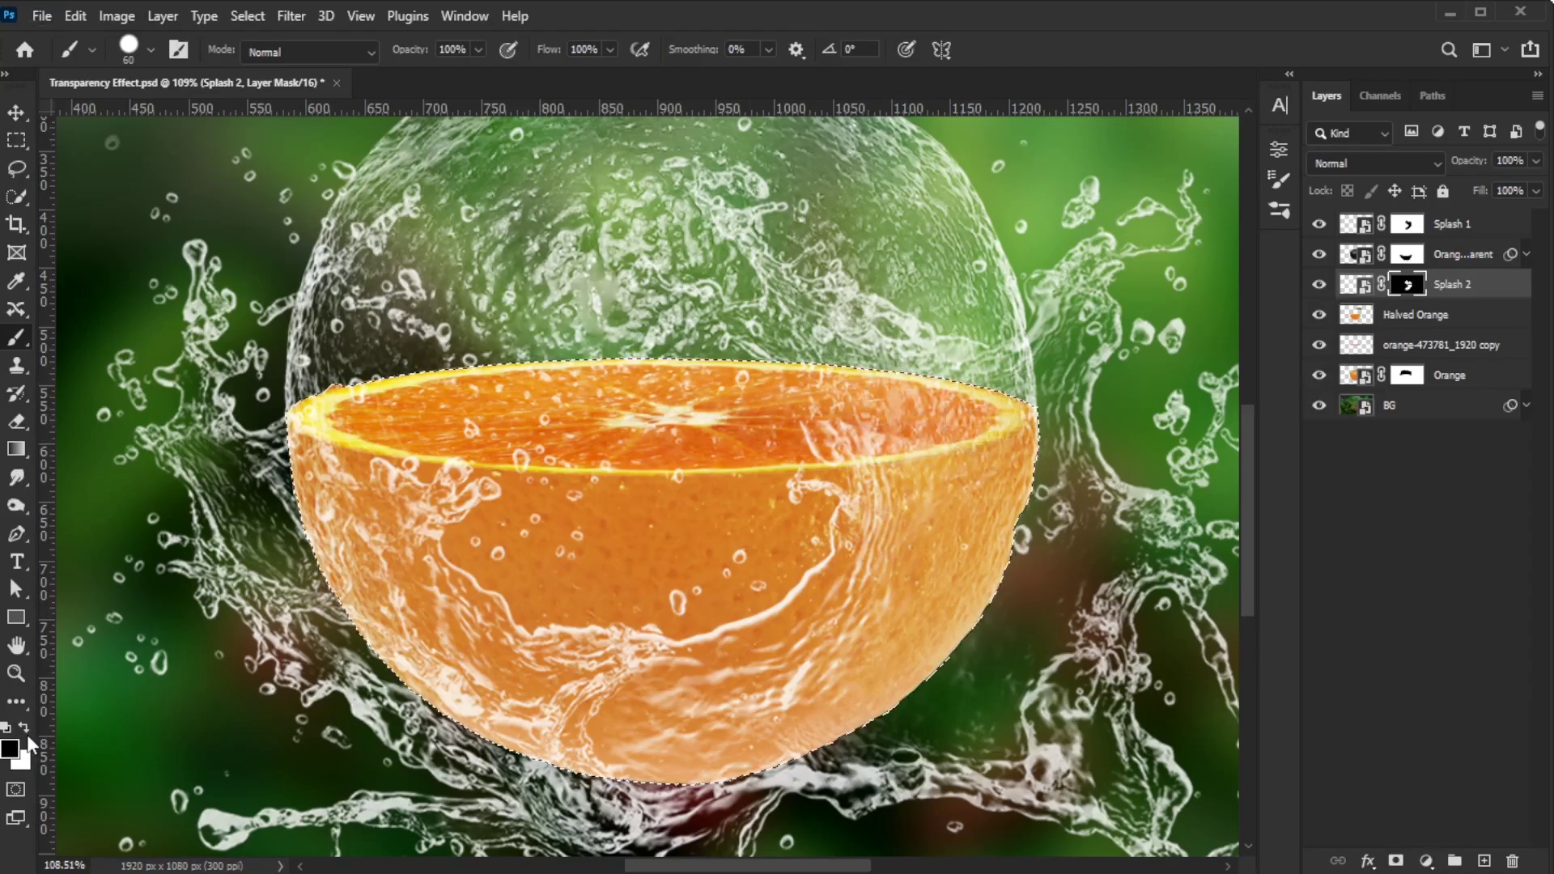
pyautogui.moveTo(922, 433)
pyautogui.mouseDown()
pyautogui.moveTo(839, 433)
pyautogui.moveTo(878, 519)
pyautogui.moveTo(782, 626)
pyautogui.moveTo(523, 691)
pyautogui.moveTo(743, 619)
pyautogui.moveTo(773, 706)
pyautogui.moveTo(665, 775)
pyautogui.moveTo(882, 583)
pyautogui.mouseUp()
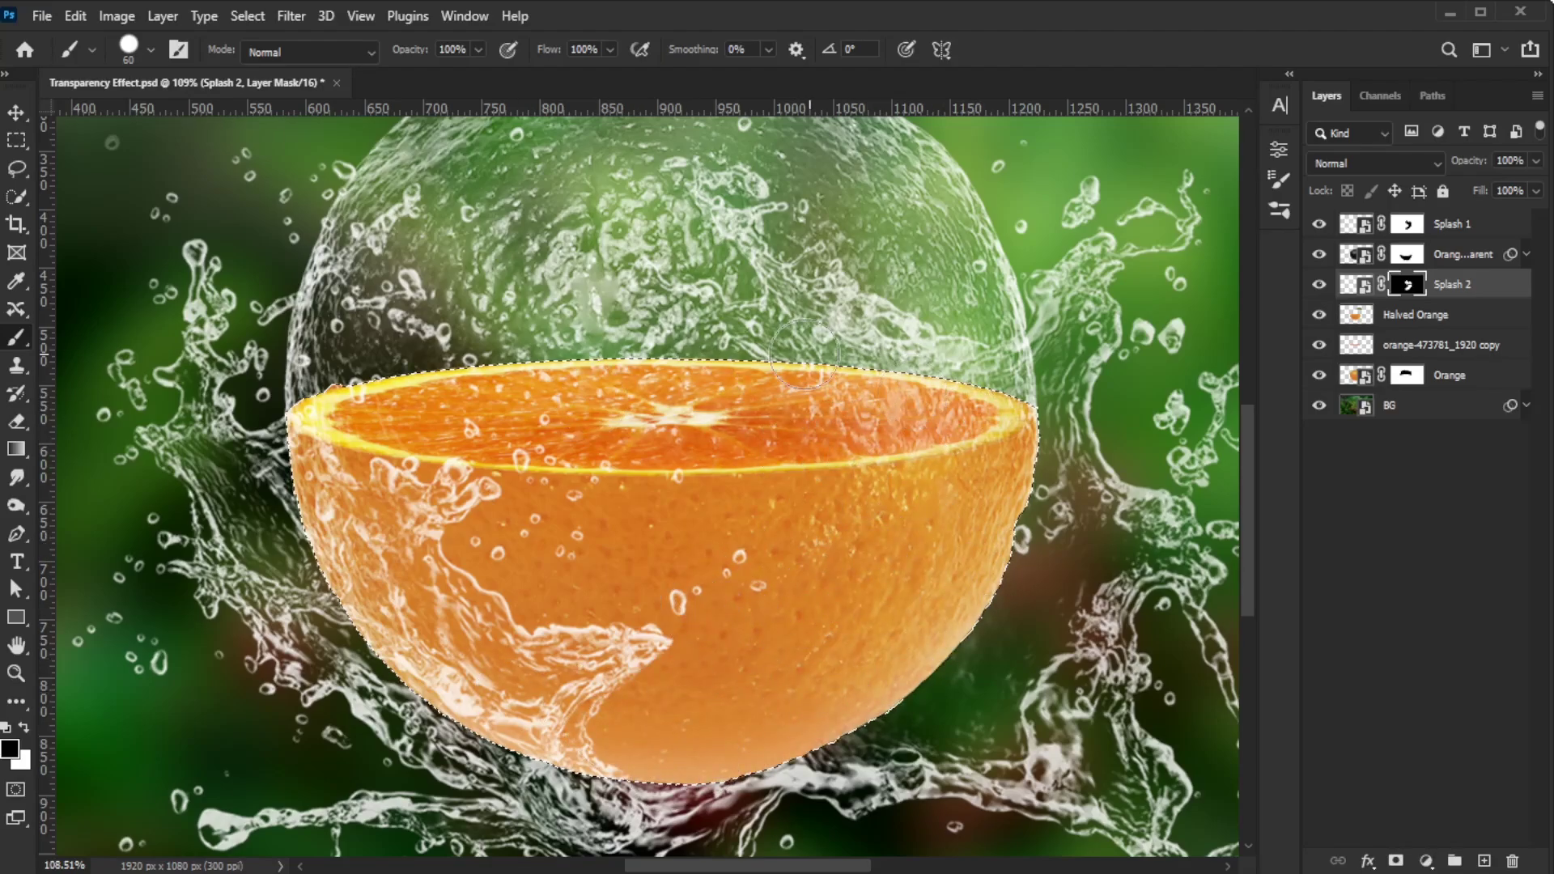
pyautogui.scroll(-2, 868, 656)
pyautogui.scroll(2, 834, 567)
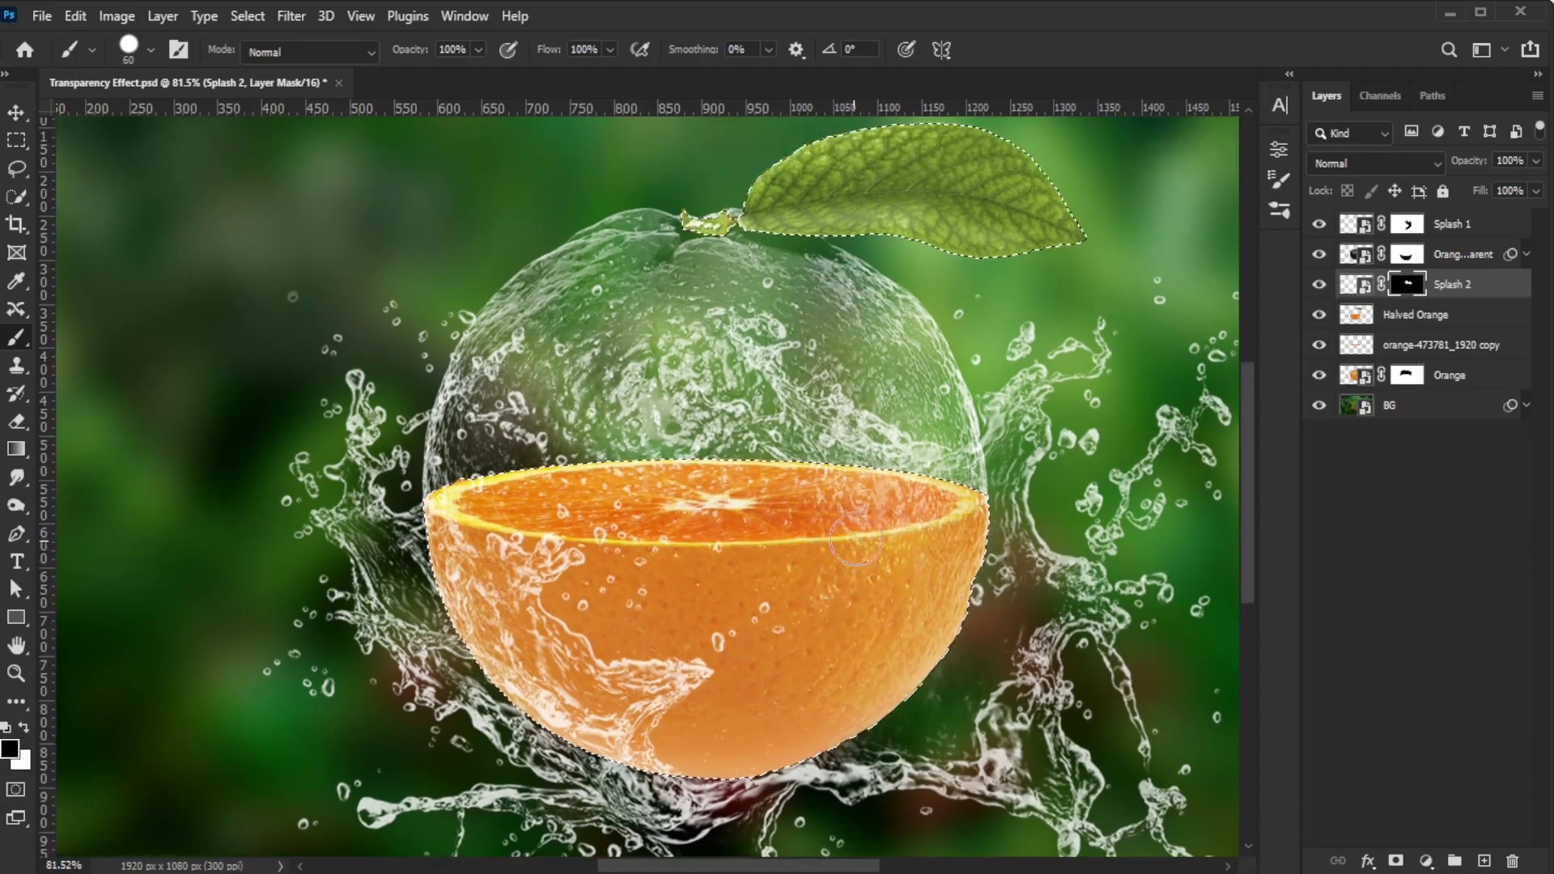
pyautogui.hotkey('ctrl', 'd')
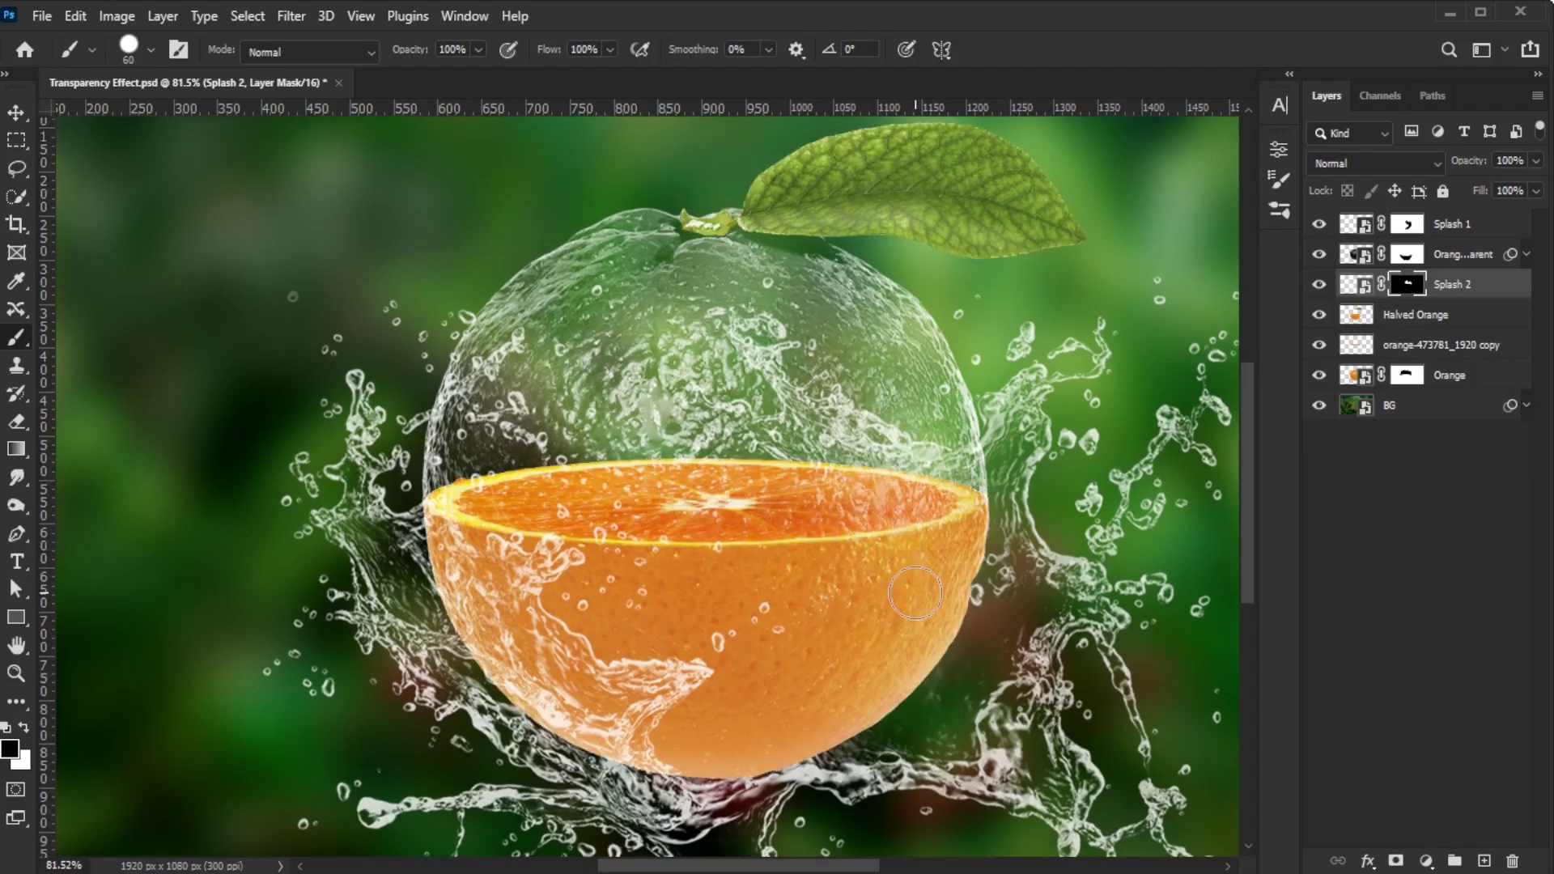
pyautogui.scroll(-2, 916, 594)
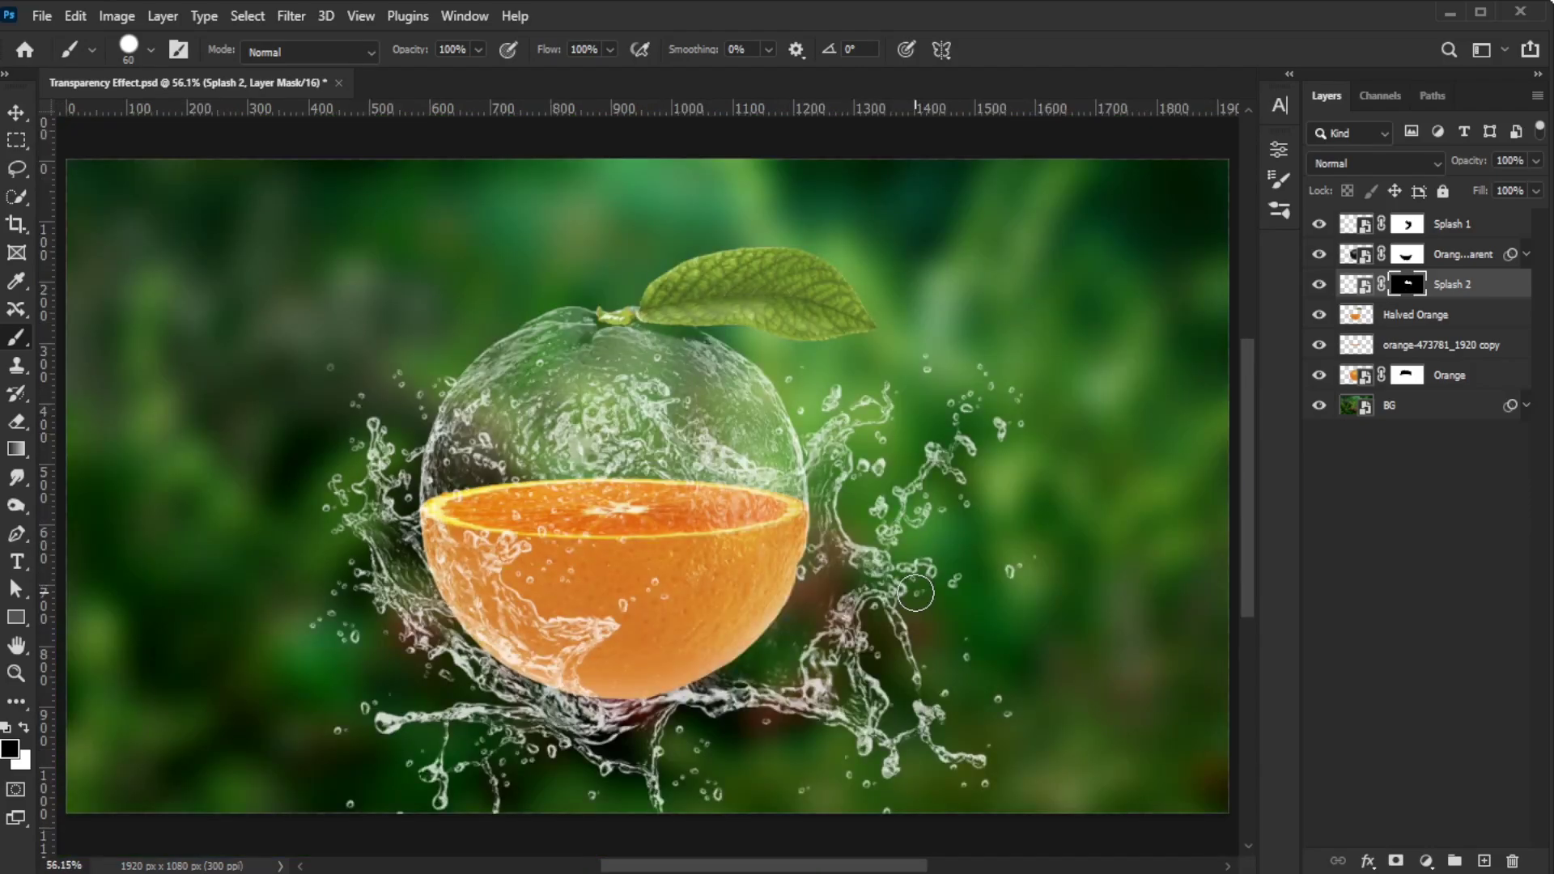